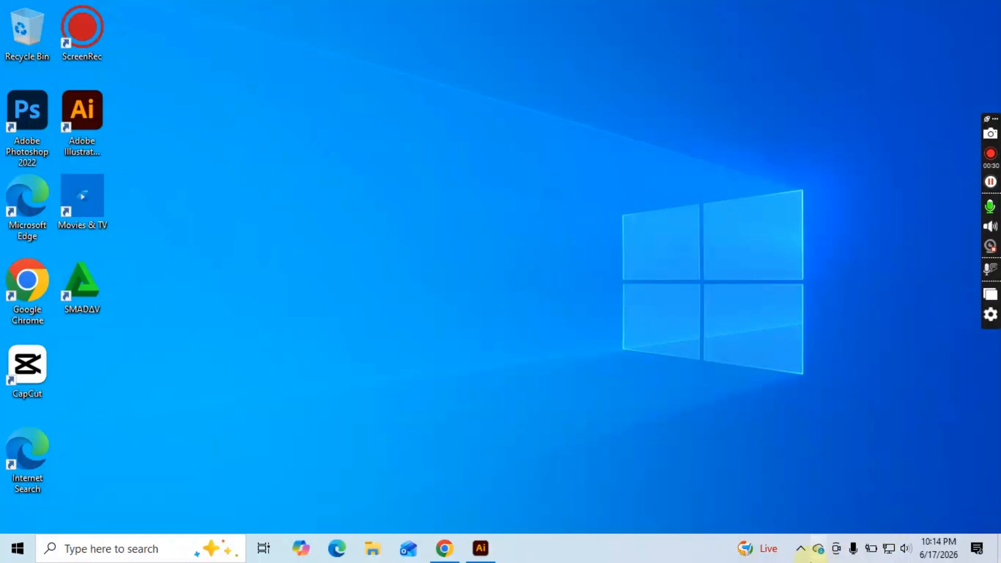
# Switch to Chrome and search Google Images for "combination mark logo".
pyautogui.click(444, 548)
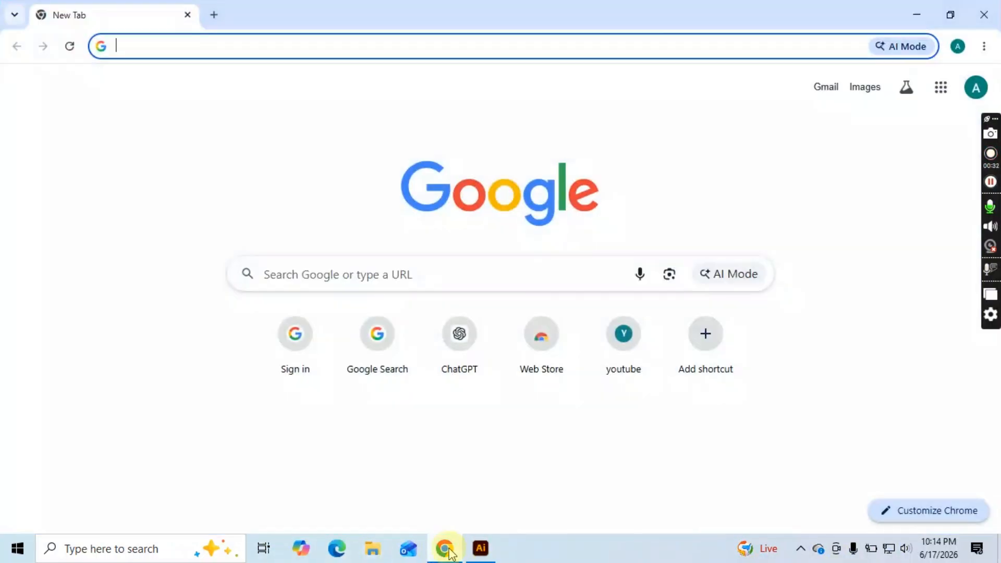
pyautogui.click(370, 274)
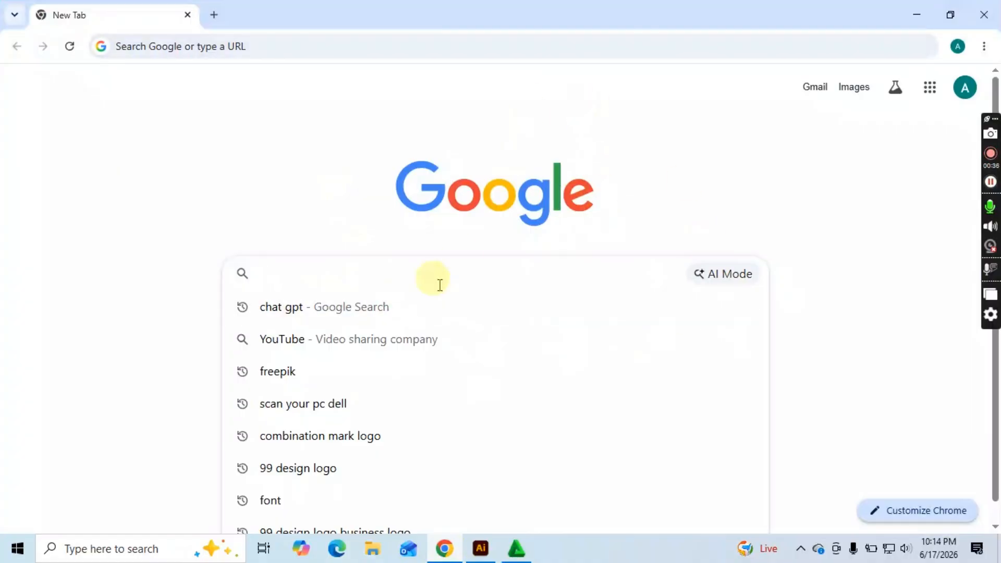
pyautogui.click(420, 438)
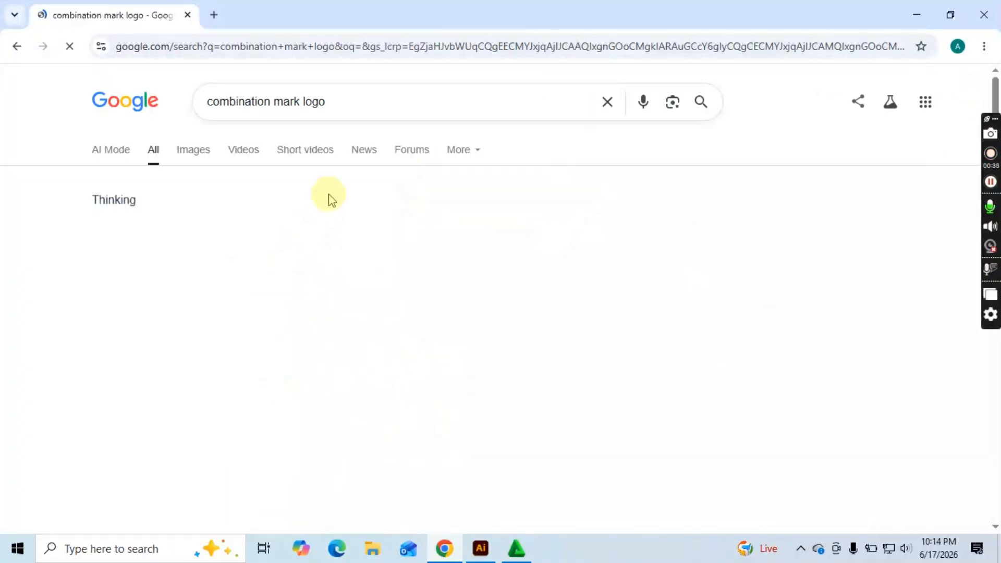
pyautogui.click(180, 152)
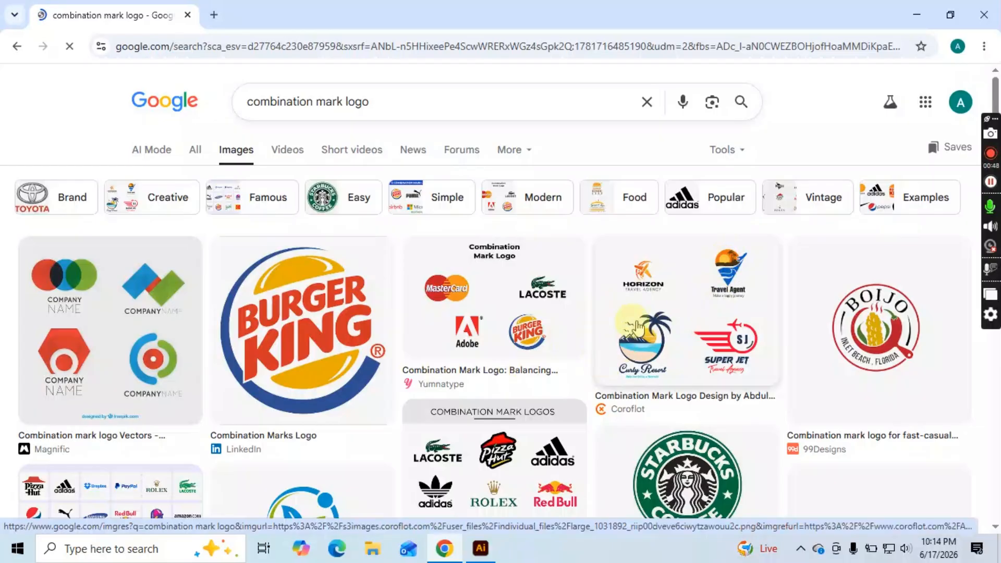
# Examine the combination mark logo examples in the image results, noting how symbols and brand names are combined.
pyautogui.click(642, 353)
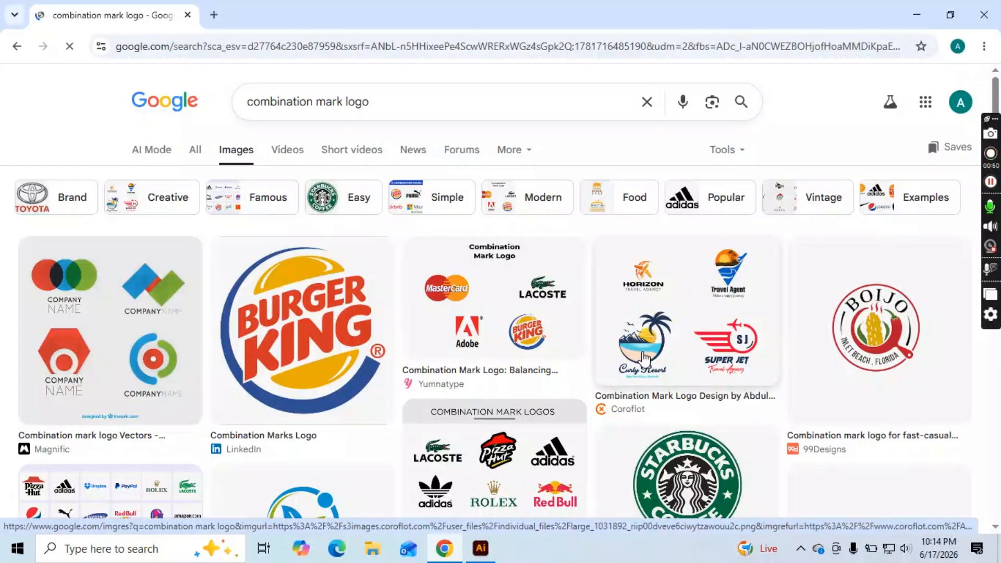
pyautogui.scroll(-5, 480, 313)
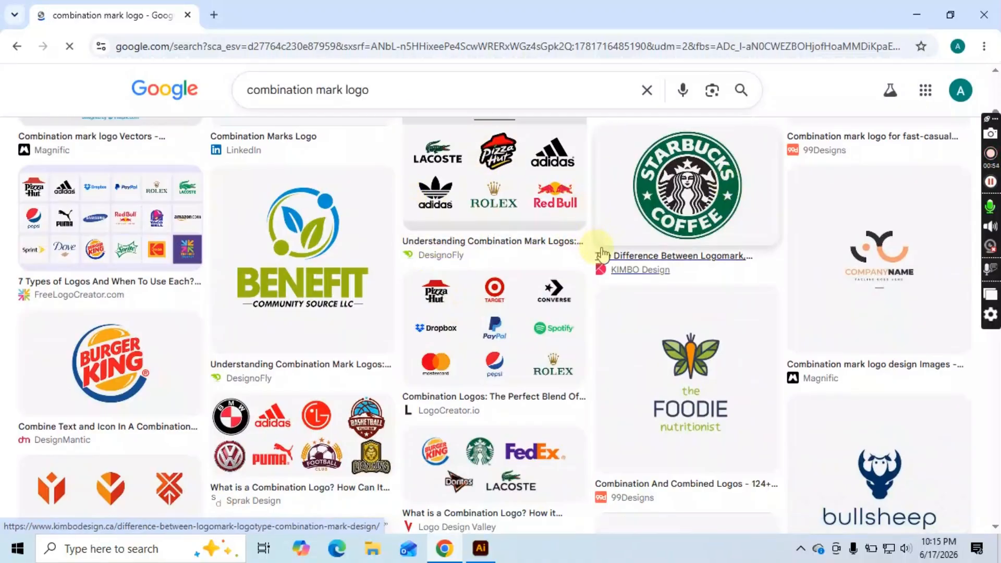
pyautogui.scroll(-1, 730, 284)
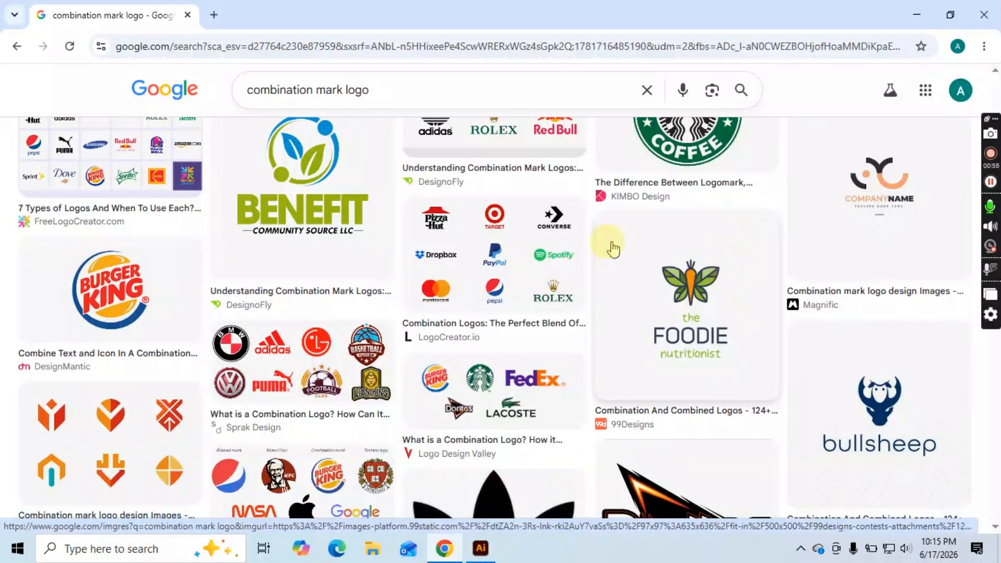
pyautogui.scroll(-1, 613, 249)
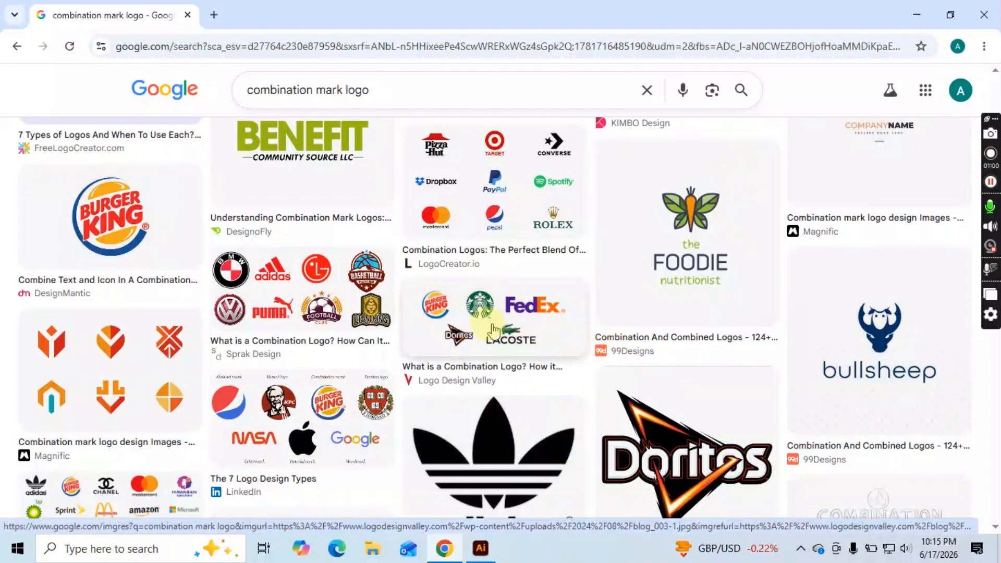
pyautogui.scroll(-2, 493, 330)
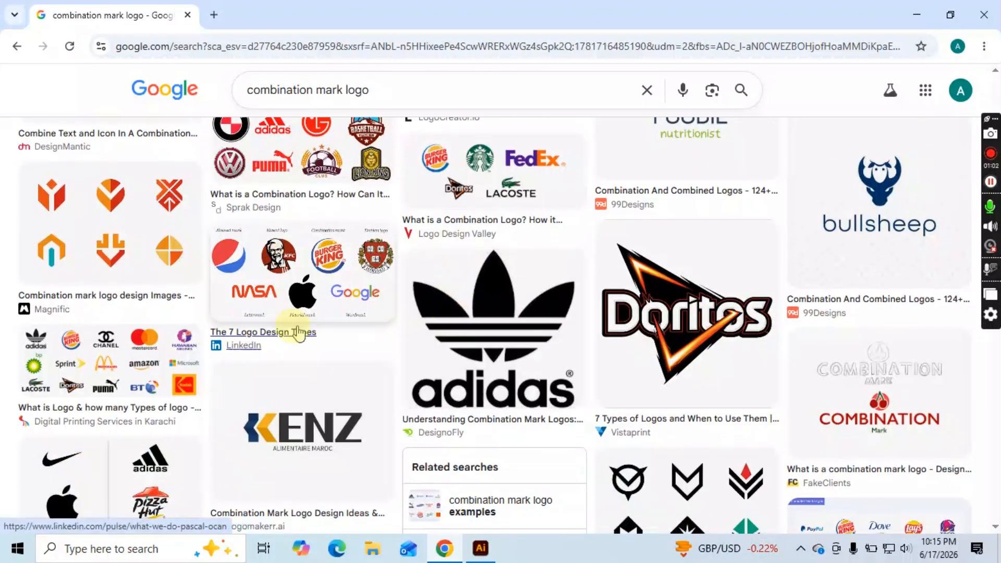
pyautogui.scroll(-2, 757, 390)
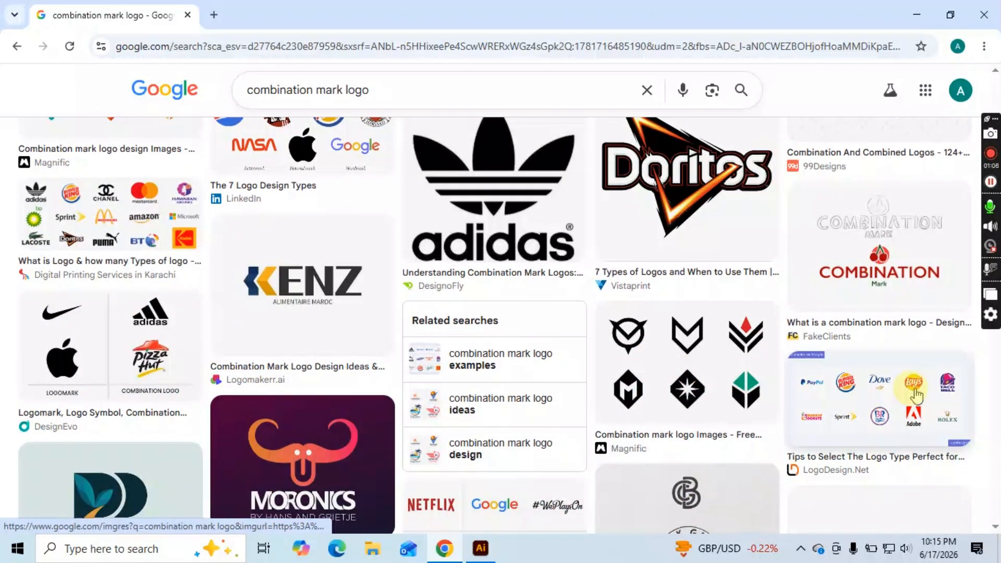
pyautogui.scroll(-4, 315, 245)
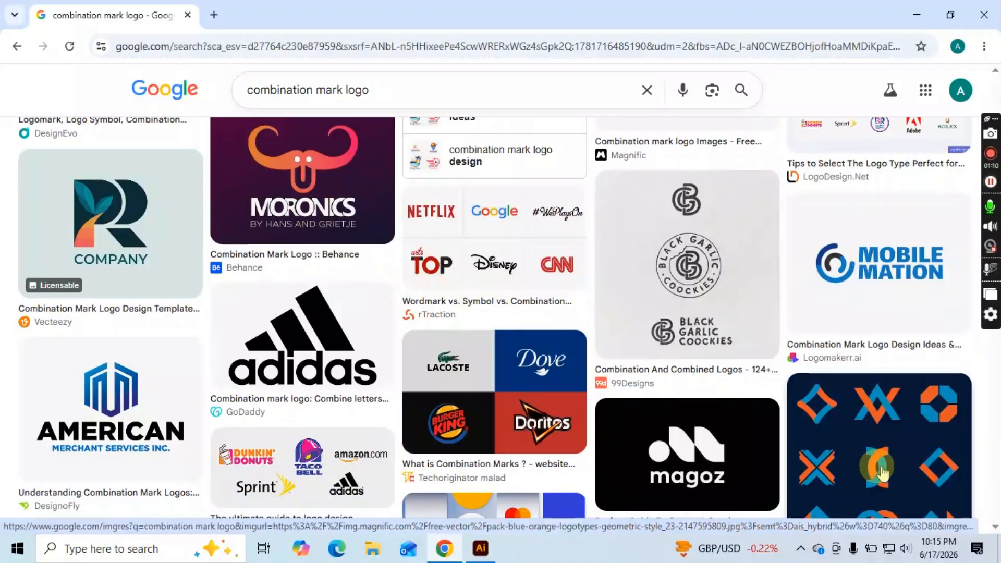
pyautogui.scroll(-2, 655, 346)
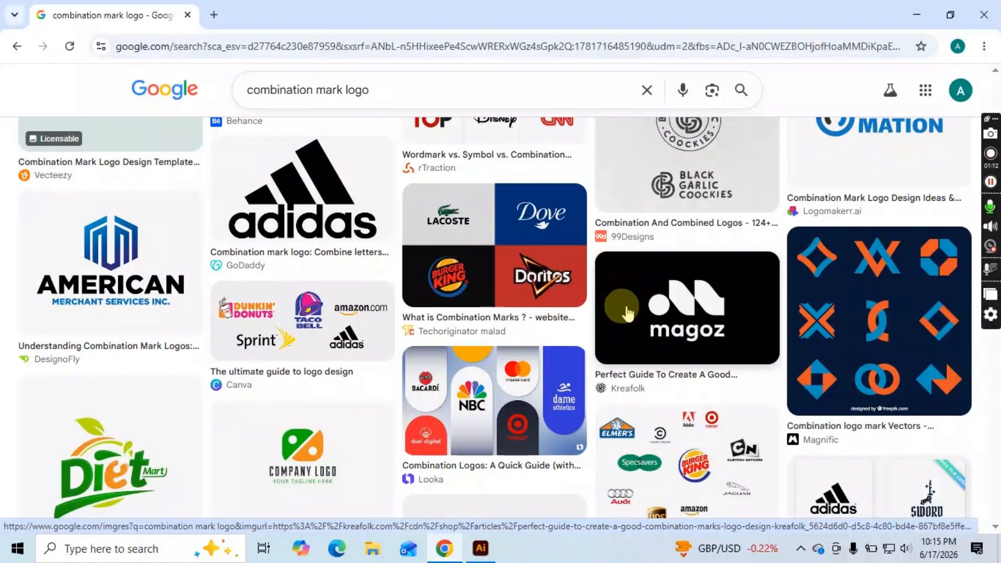
pyautogui.scroll(-1, 627, 312)
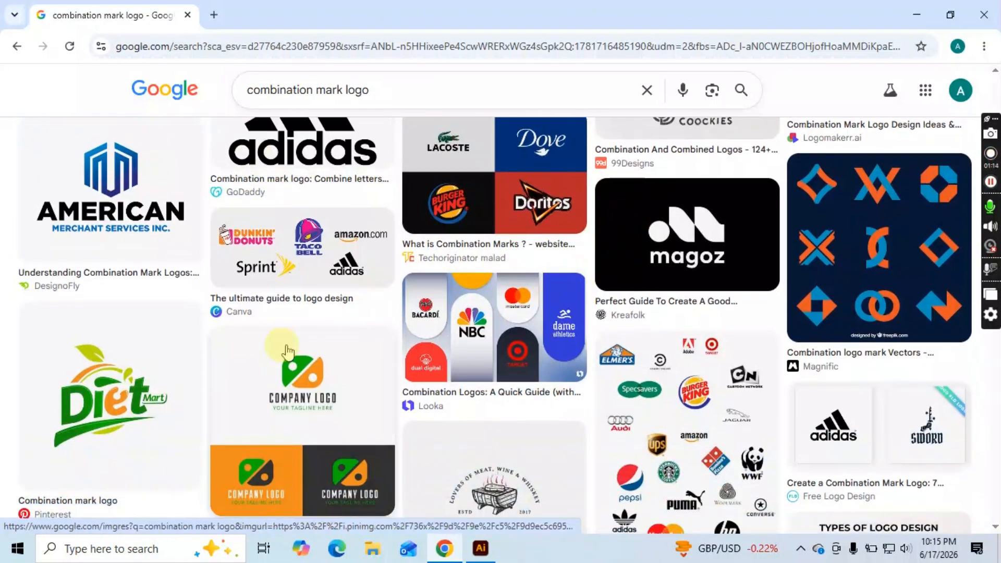
pyautogui.scroll(-2, 365, 375)
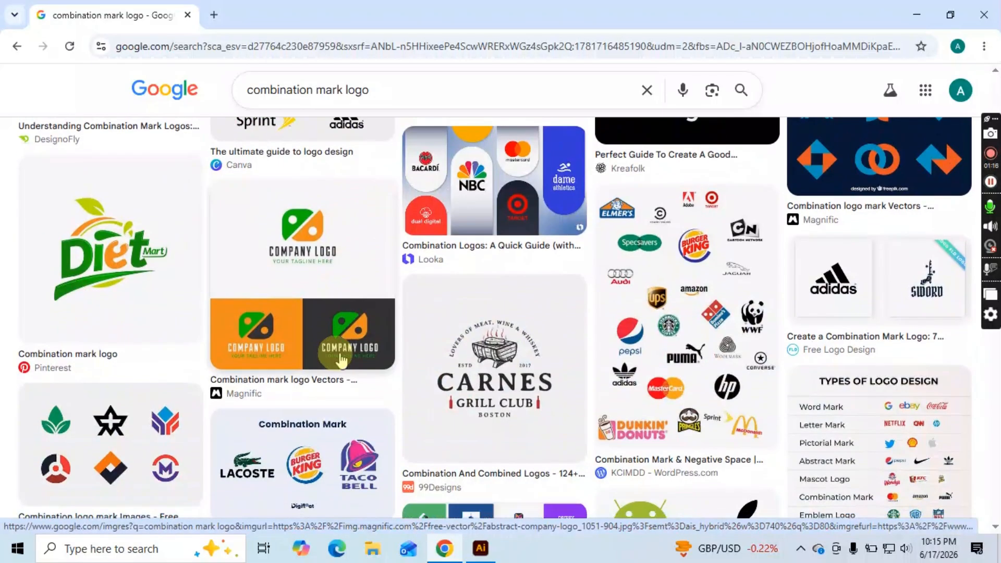
pyautogui.scroll(-1, 341, 359)
pyautogui.scroll(-1, 392, 308)
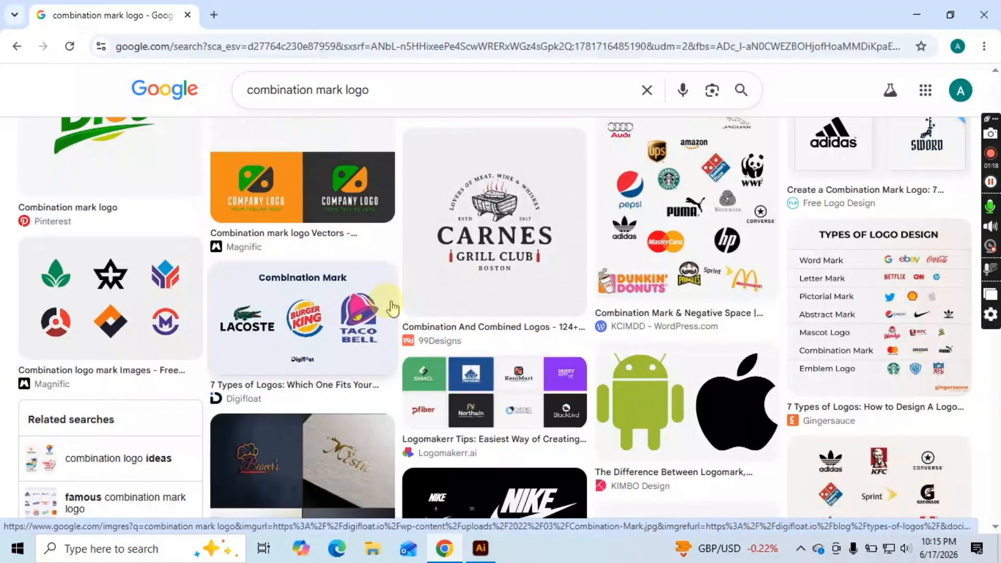
pyautogui.scroll(-1, 392, 309)
pyautogui.scroll(2, 391, 305)
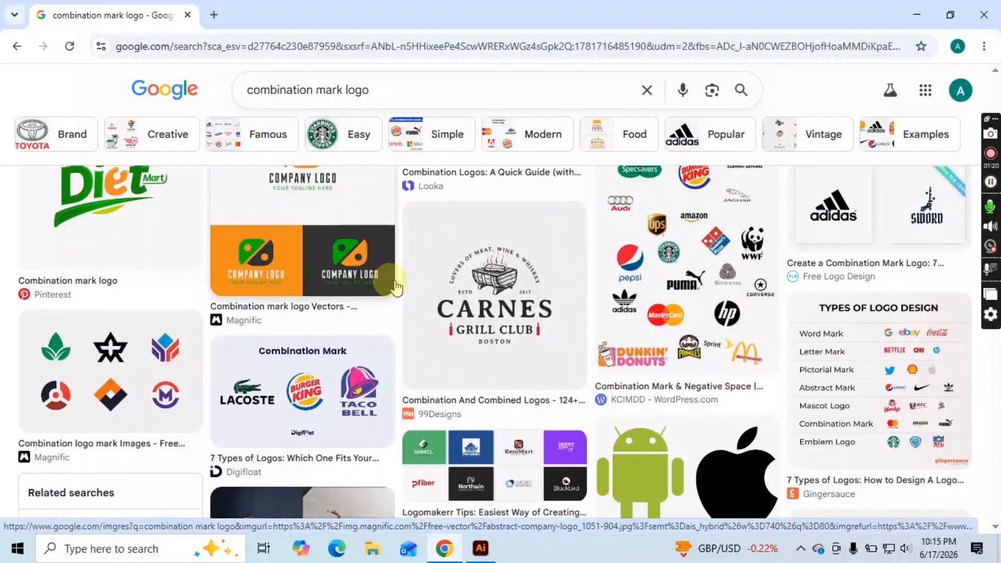
pyautogui.scroll(-6, 483, 287)
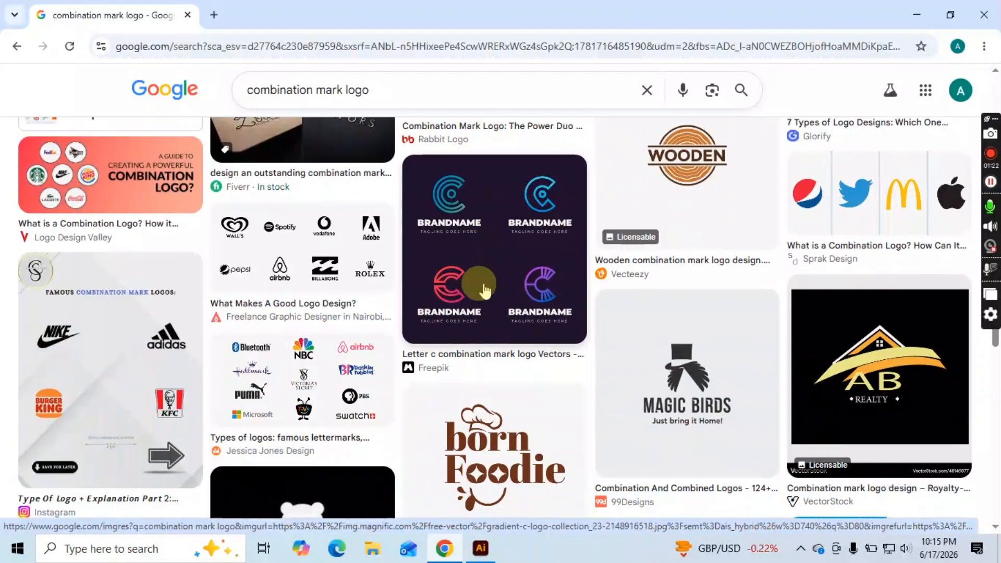
pyautogui.click(484, 290)
pyautogui.click(481, 286)
pyautogui.click(503, 288)
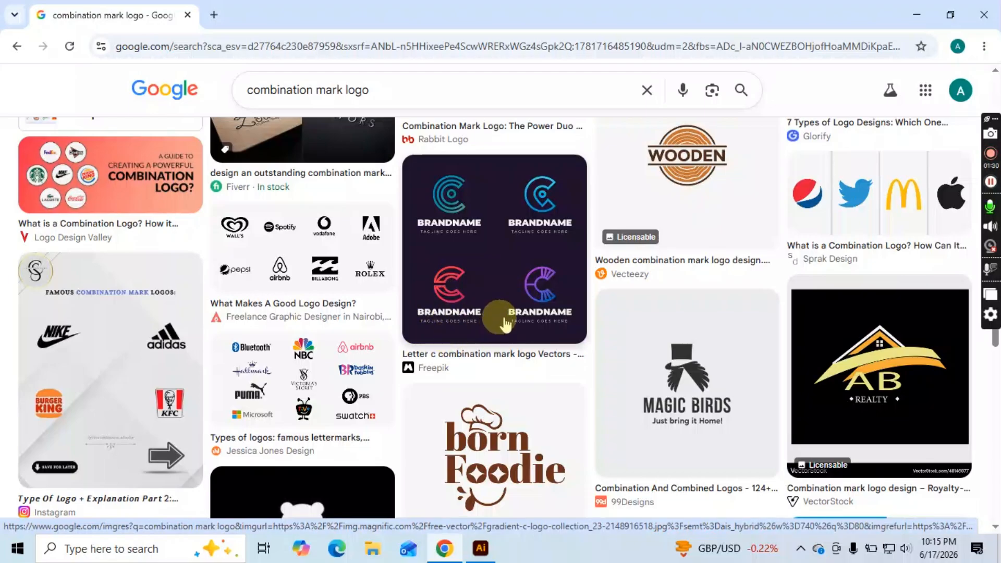
pyautogui.scroll(-4, 457, 324)
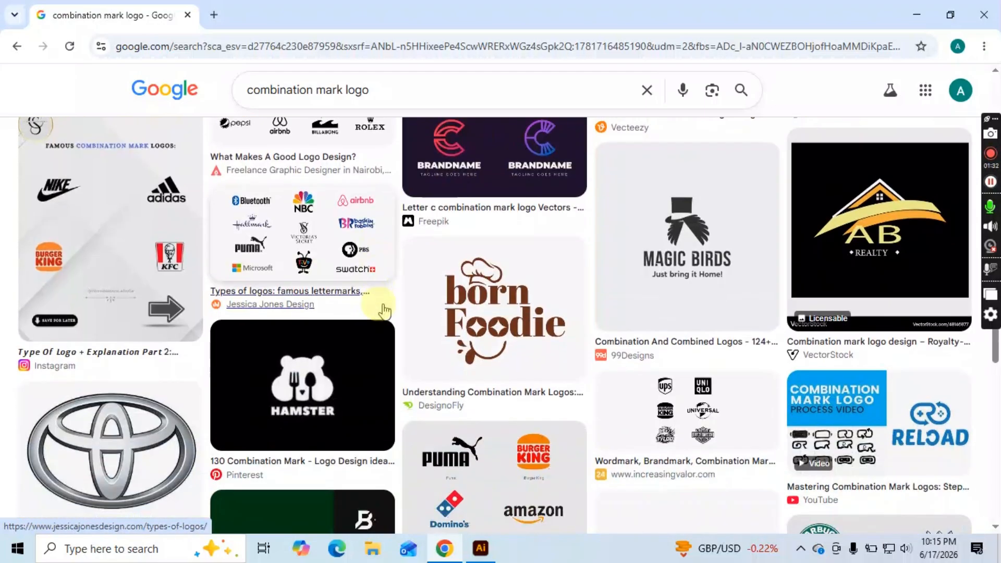
pyautogui.scroll(-10, 82, 254)
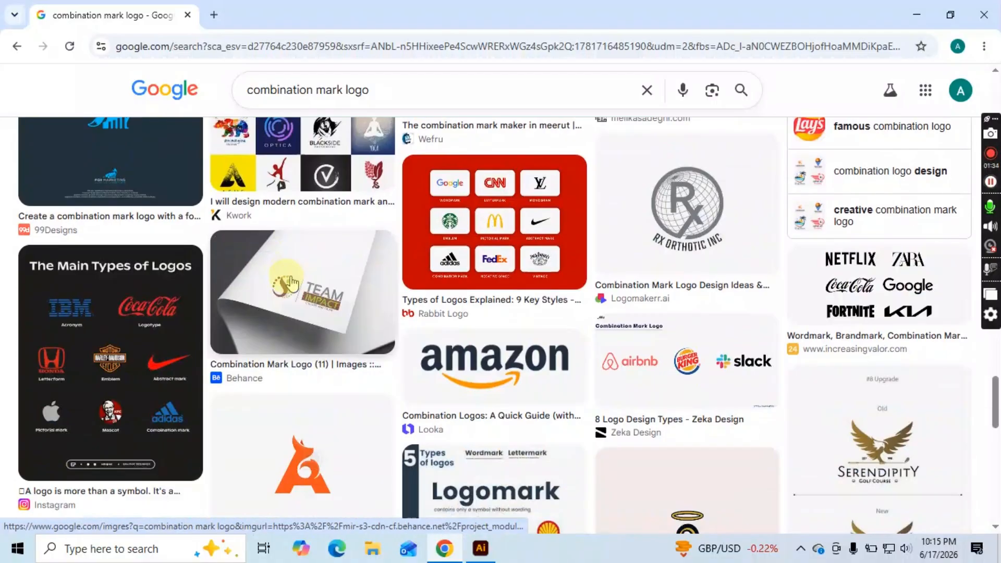
pyautogui.scroll(-9, 290, 283)
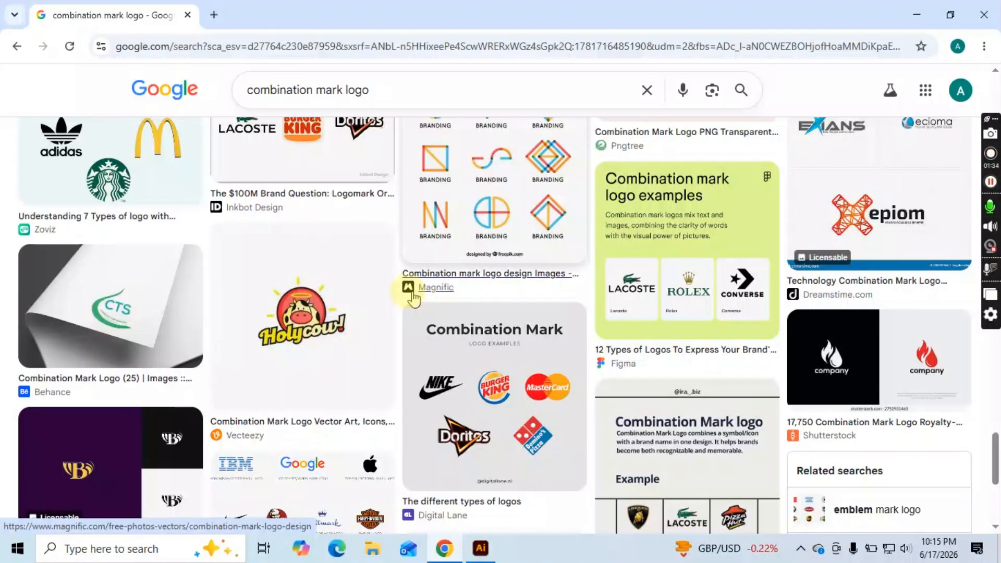
pyautogui.scroll(-7, 412, 297)
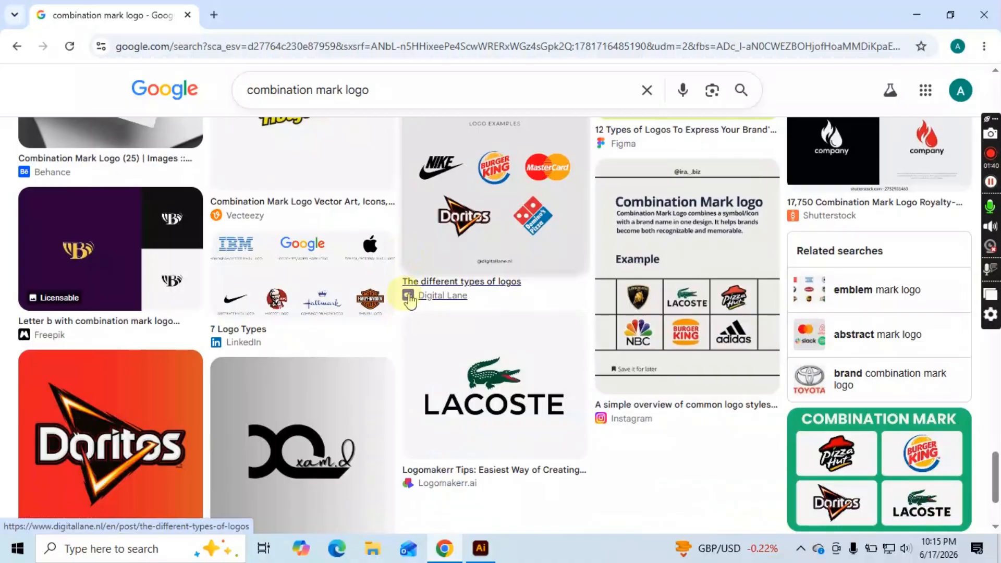
pyautogui.scroll(-6, 414, 303)
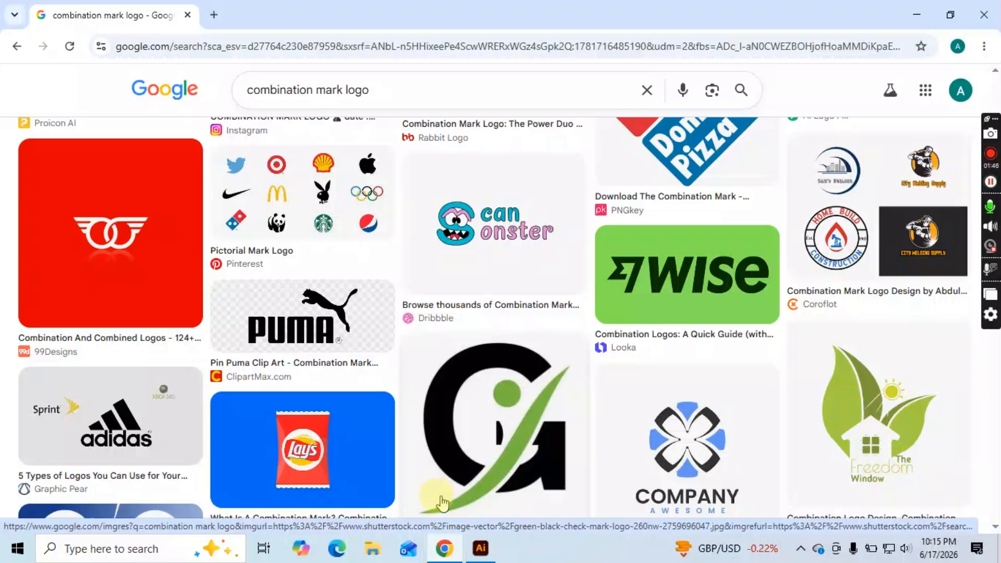
pyautogui.scroll(-10, 517, 472)
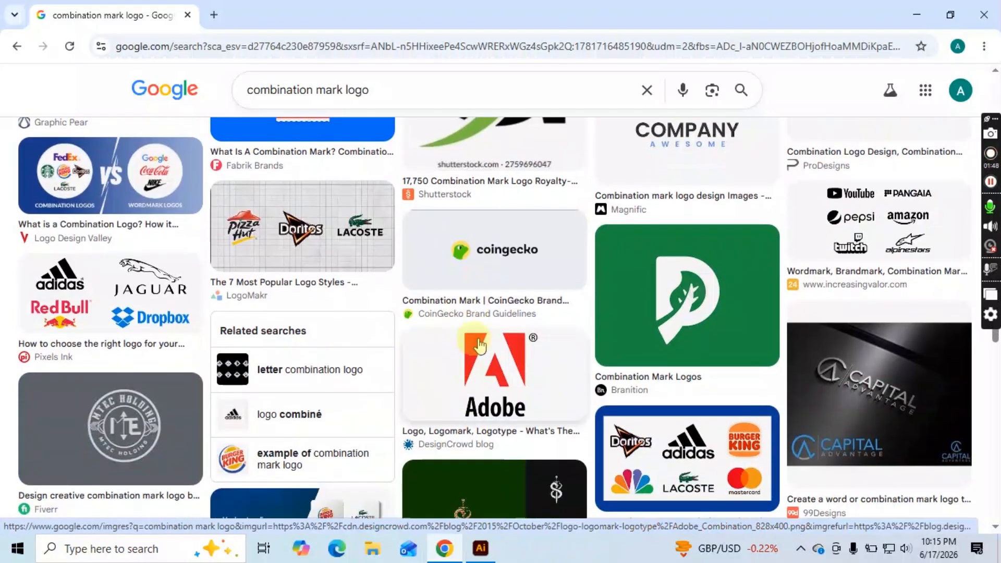
pyautogui.scroll(-5, 316, 248)
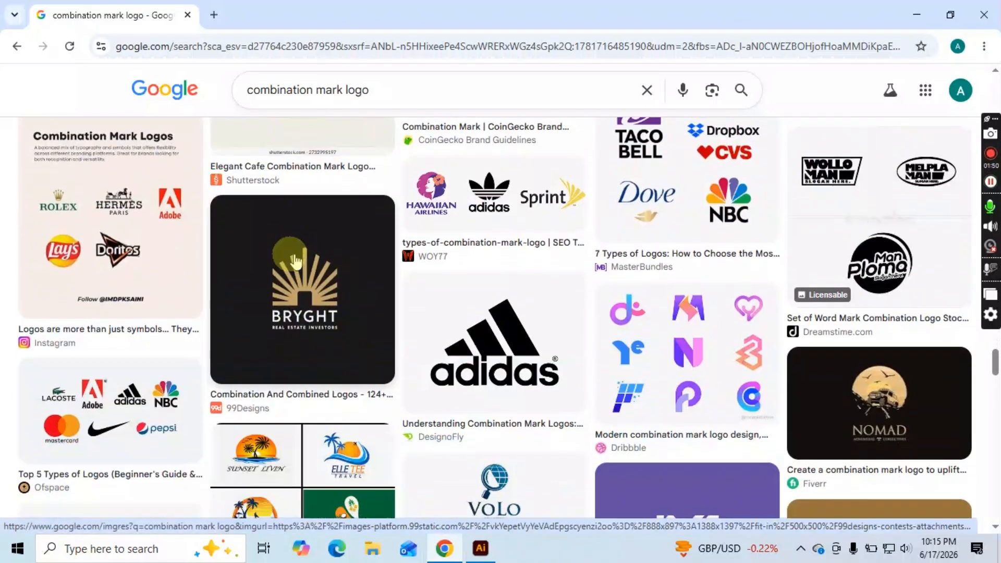
pyautogui.scroll(-2, 447, 287)
pyautogui.scroll(-2, 577, 324)
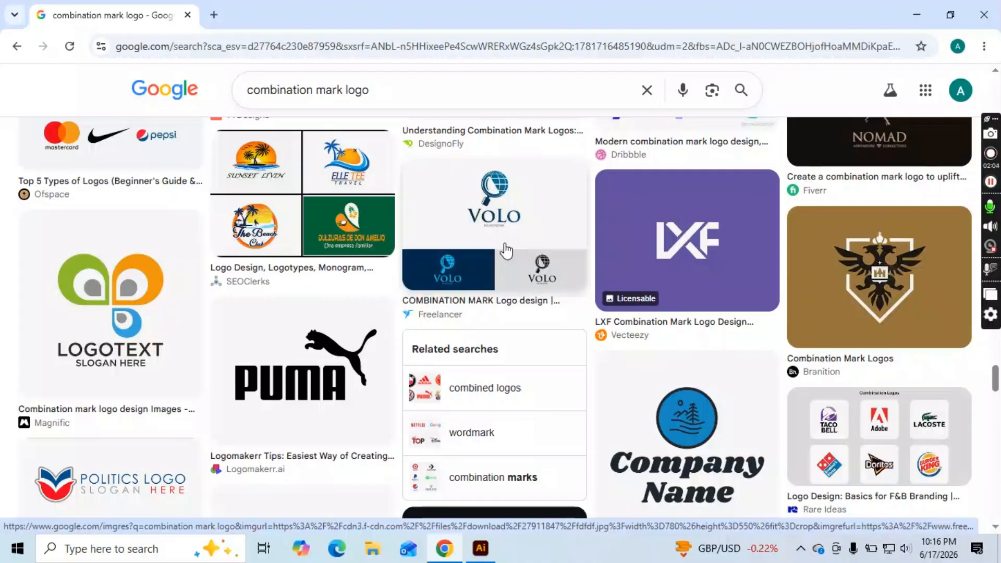
pyautogui.scroll(-4, 284, 386)
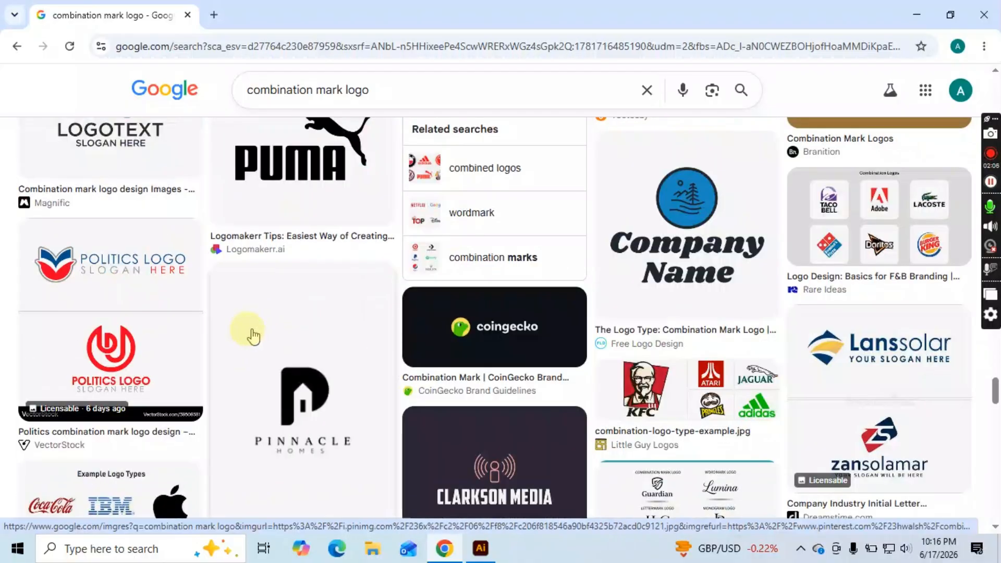
# Switch to Illustrator and create a new 20 x 20 in document in CMYK Color with 72 ppi raster effects.
pyautogui.click(480, 548)
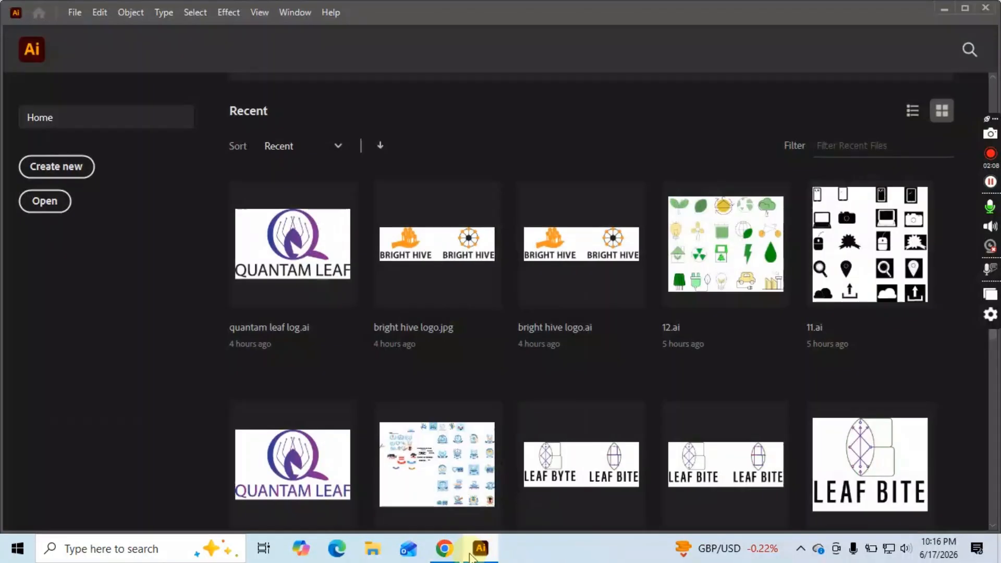
pyautogui.click(65, 172)
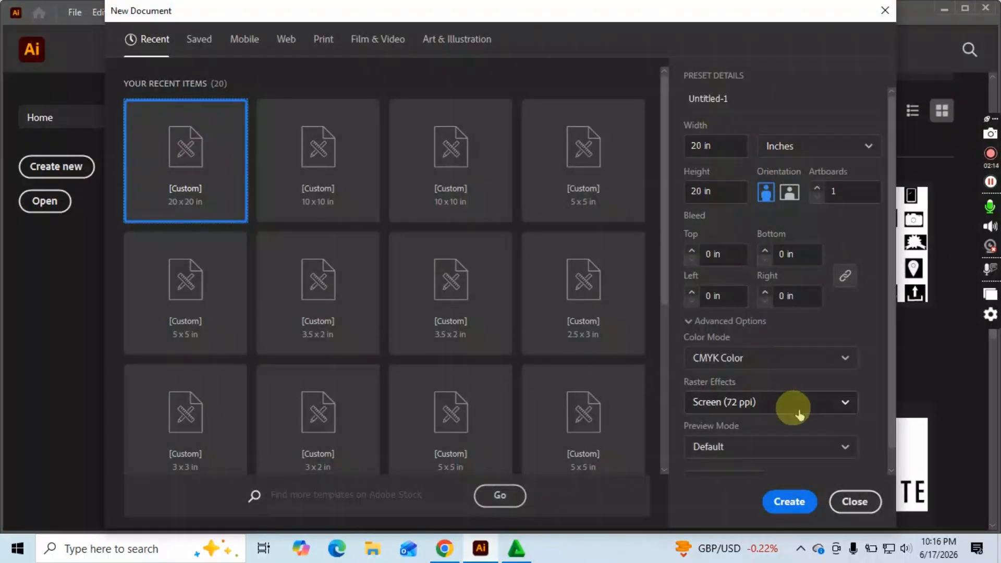
pyautogui.click(795, 502)
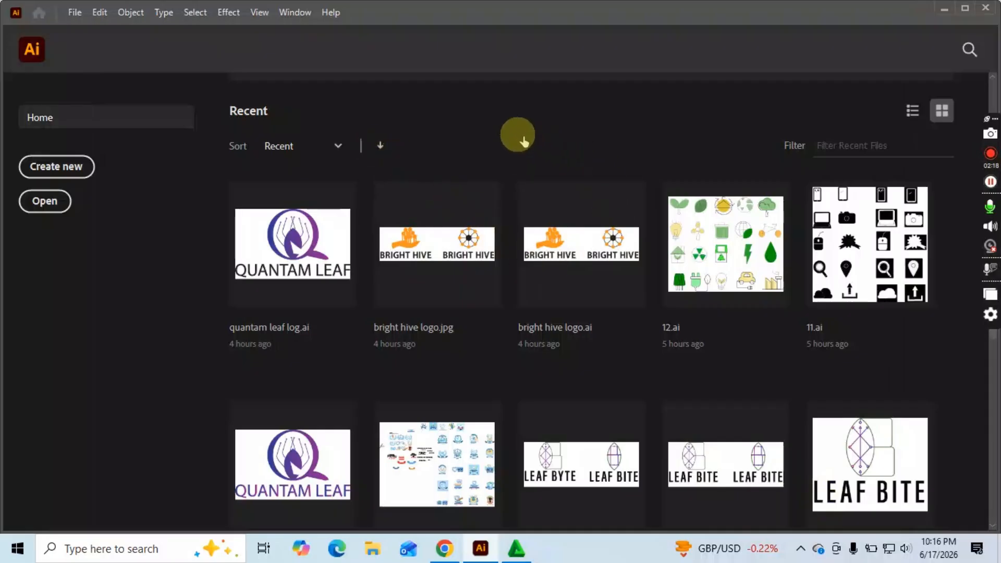
pyautogui.click(478, 128)
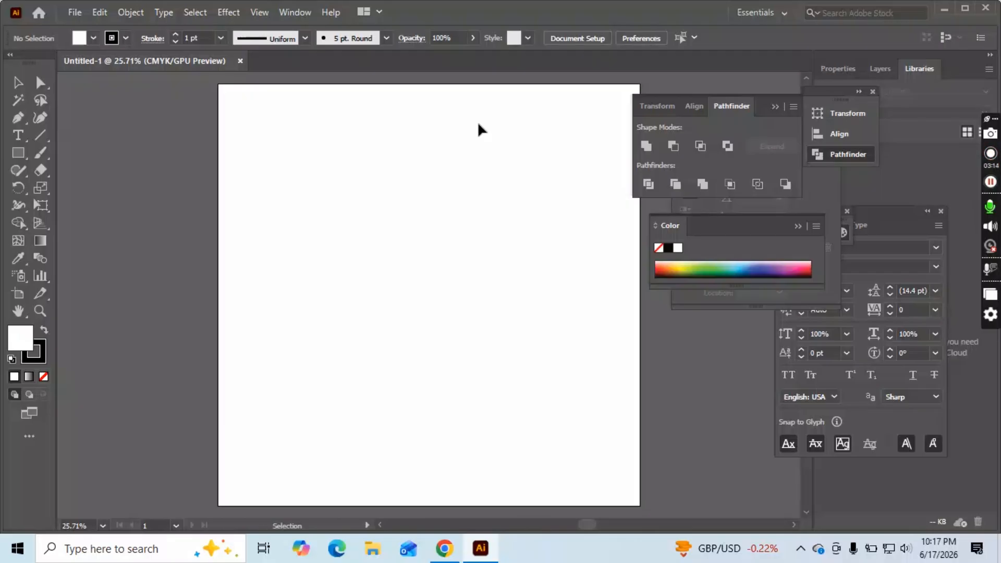
# Draw a circle with the Ellipse tool near the middle of the artboard, centred at about X 9.8 in, Y 8.9 in.
pyautogui.click(17, 155)
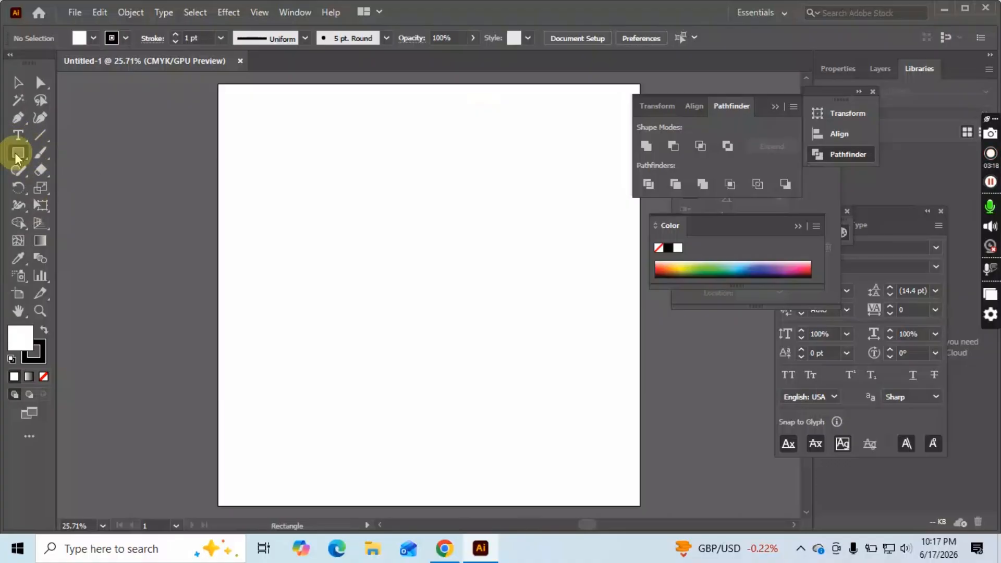
pyautogui.moveTo(17, 155); pyautogui.dragTo(72, 188)
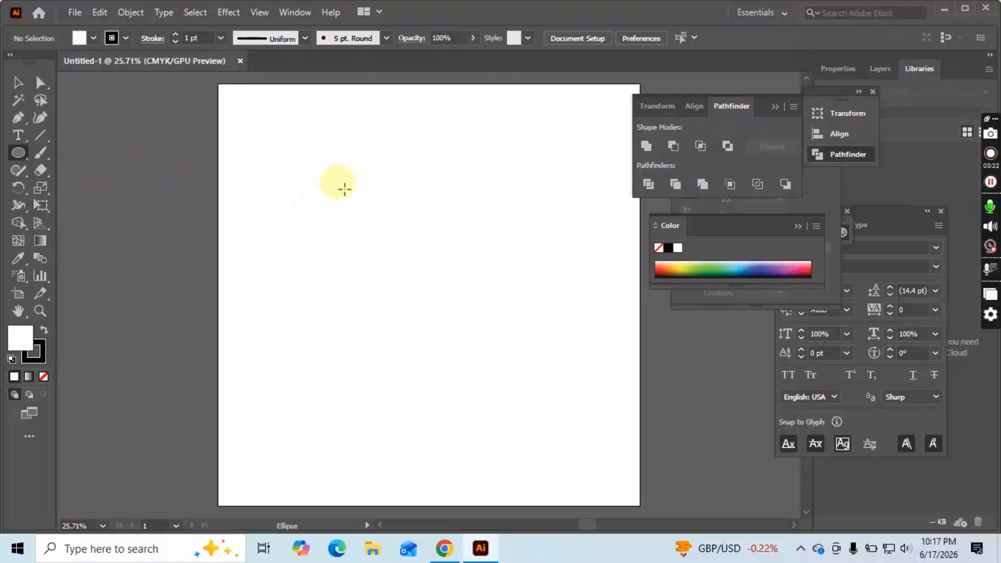
pyautogui.moveTo(342, 188); pyautogui.dragTo(432, 352)
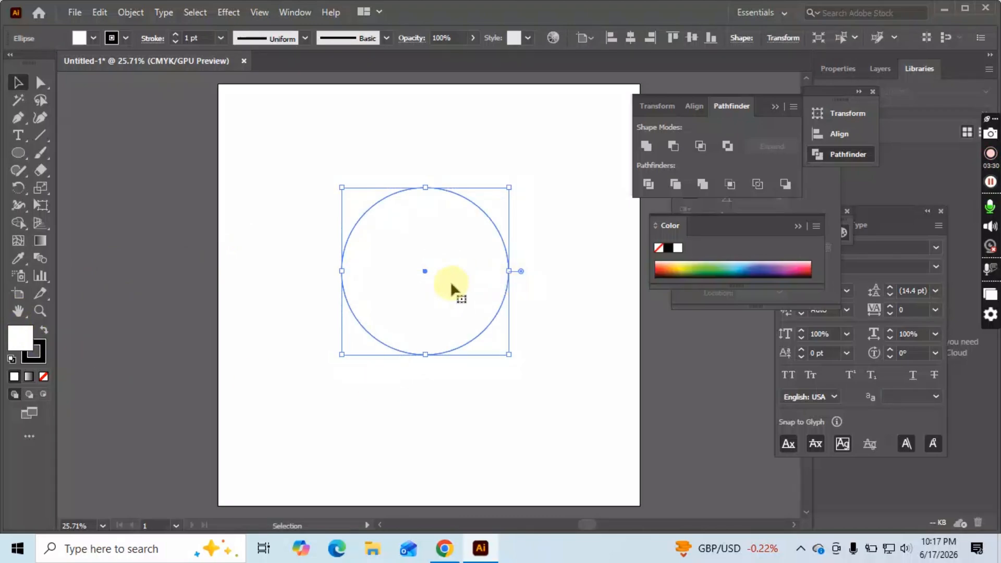
pyautogui.click(423, 270)
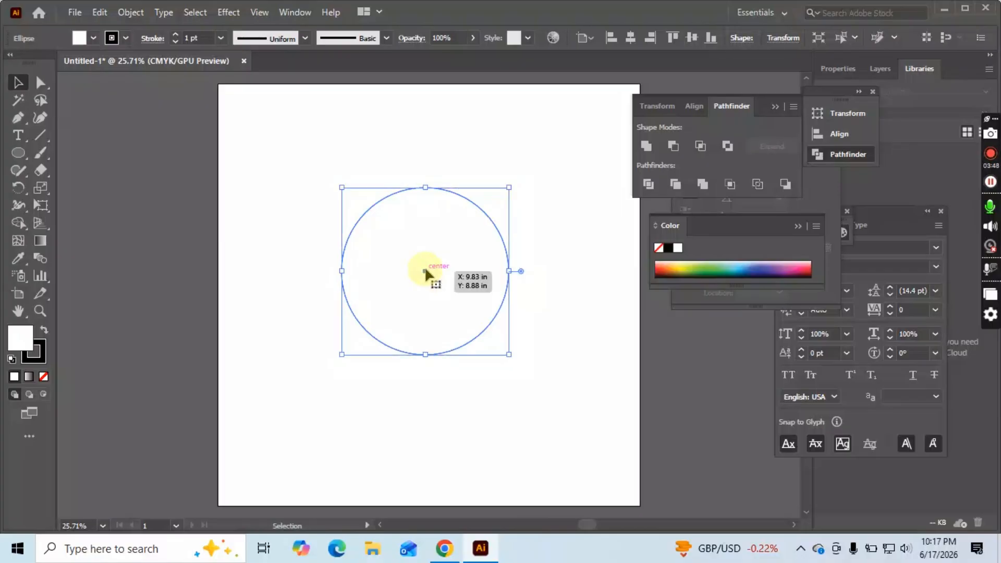
# Duplicate the circle horizontally to the right so the copy's left edge passes through the original circle's centre.
pyautogui.click(425, 270)
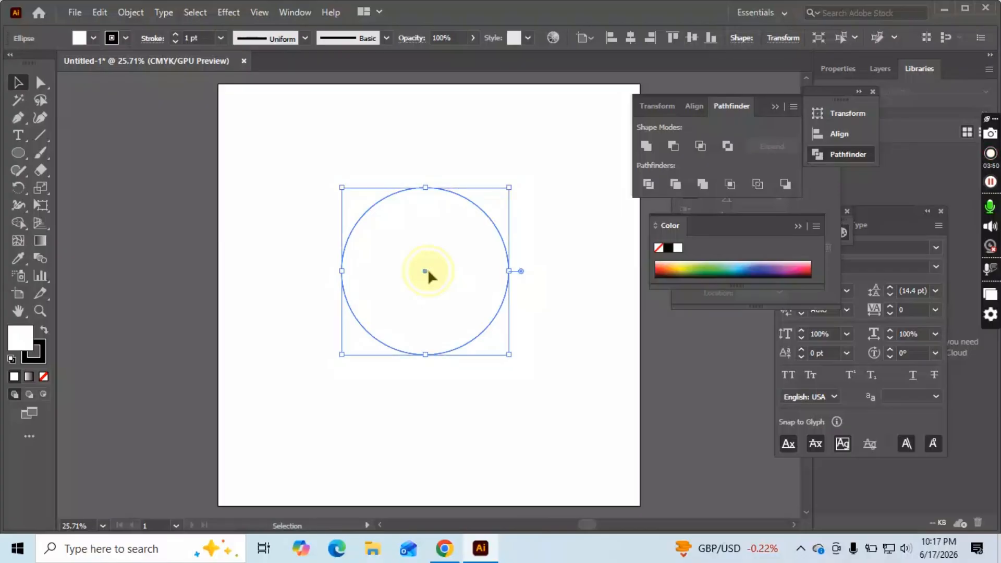
pyautogui.moveTo(425, 271); pyautogui.dragTo(513, 277)
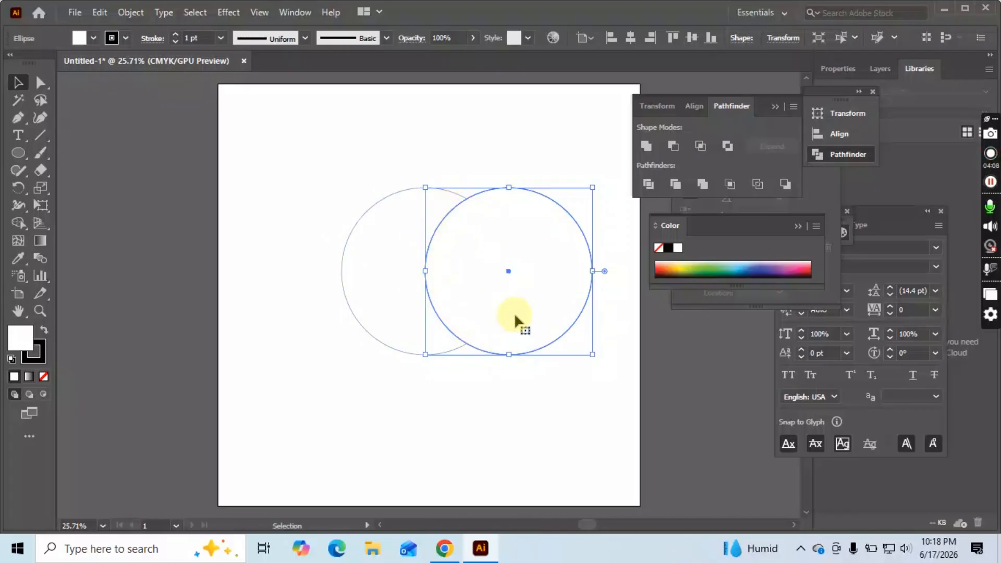
pyautogui.click(270, 187)
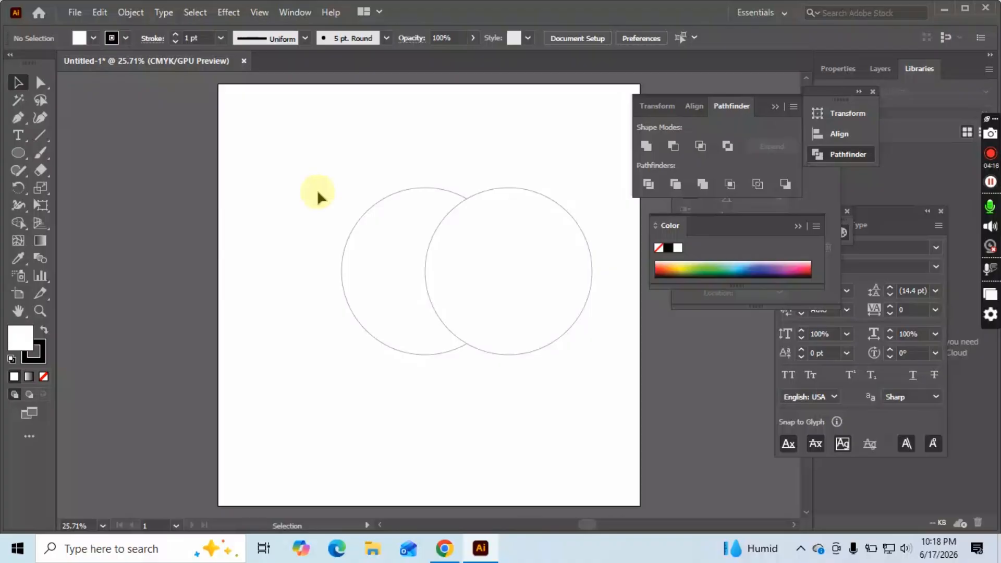
# Remove the two outer crescents from the overlapping circles with the Shape Builder tool, keeping only the central lens.
pyautogui.moveTo(314, 118); pyautogui.dragTo(608, 451)
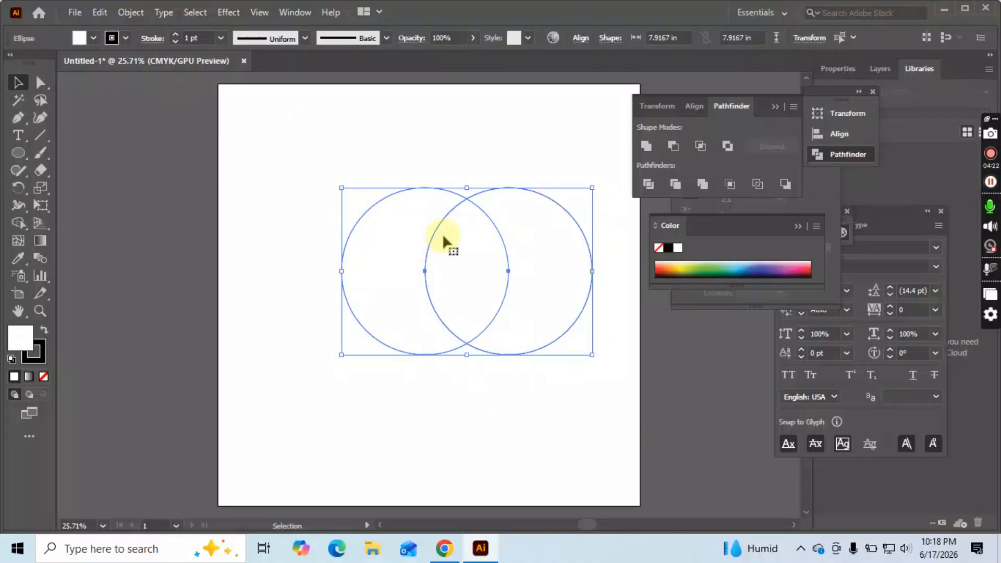
pyautogui.hotkey('shift', 'm')
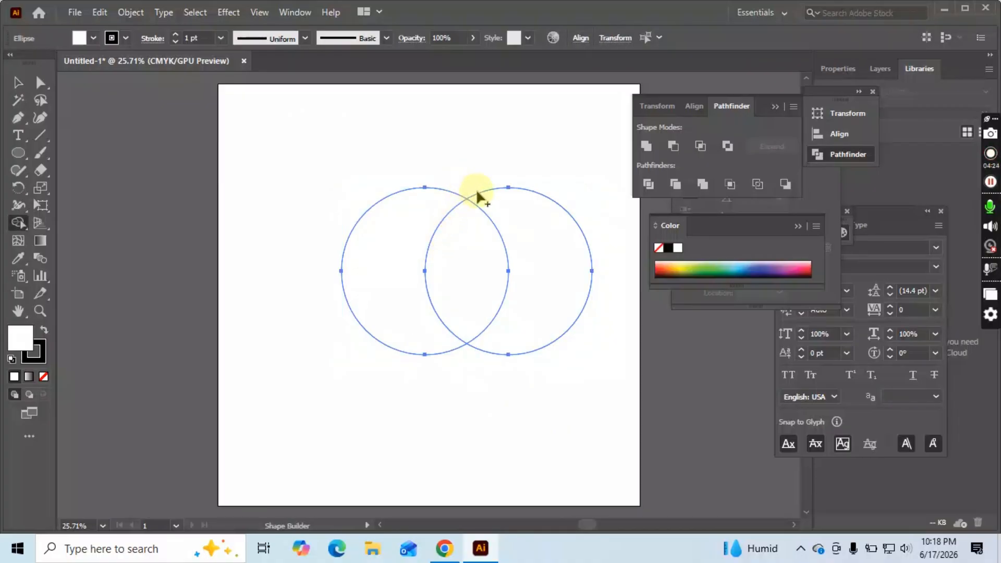
pyautogui.keyDown('alt'); pyautogui.click(543, 263); pyautogui.keyUp('alt')
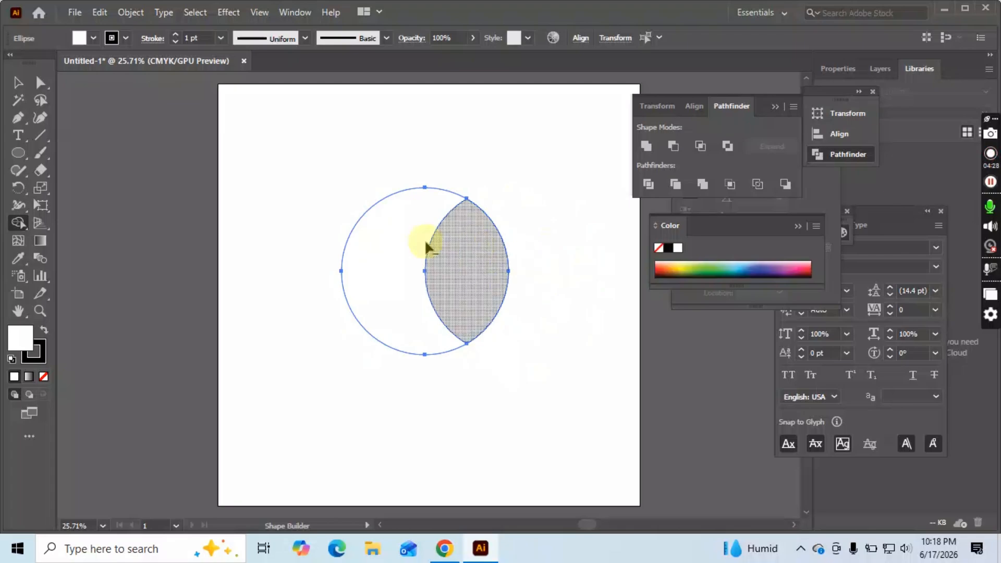
pyautogui.keyDown('alt'); pyautogui.click(388, 247); pyautogui.keyUp('alt')
pyautogui.press('v')
pyautogui.click(625, 406)
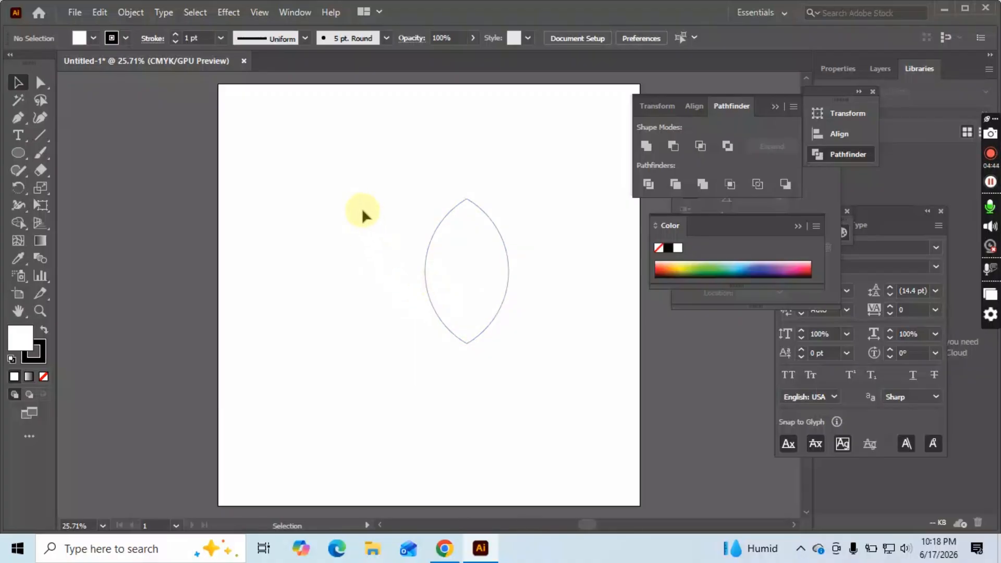
# Restore both full circles, try moving the right circle up and away from the left one, and undo that move.
pyautogui.press('a')
pyautogui.click(403, 249)
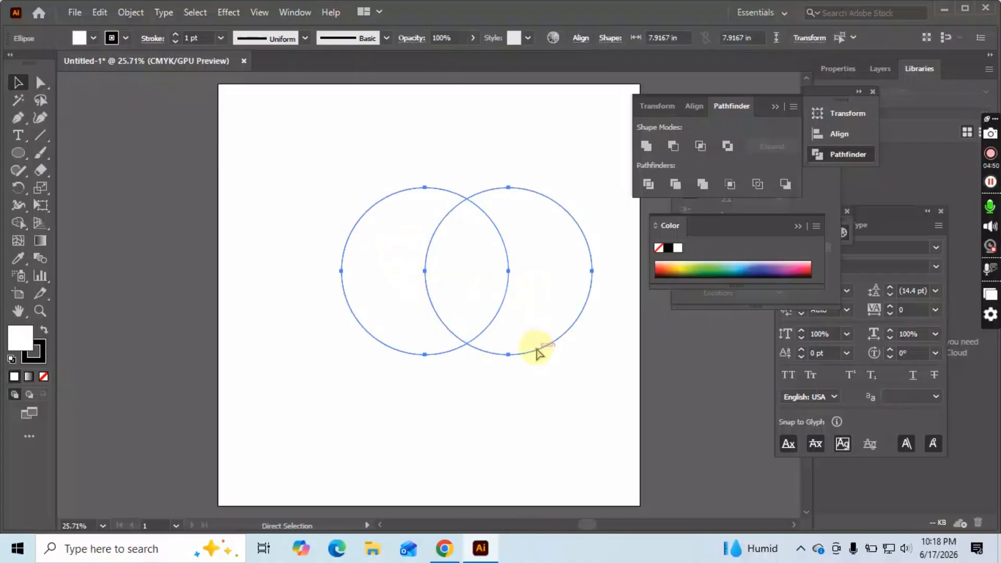
pyautogui.press('v')
pyautogui.click(467, 390)
pyautogui.moveTo(498, 349); pyautogui.dragTo(525, 310)
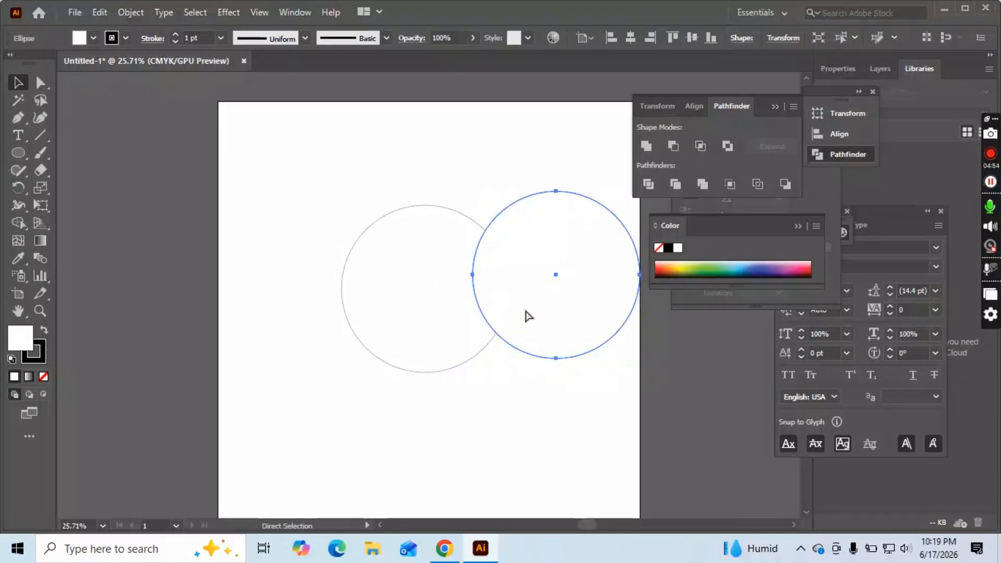
pyautogui.hotkey('ctrl', 'z')
pyautogui.click(392, 408)
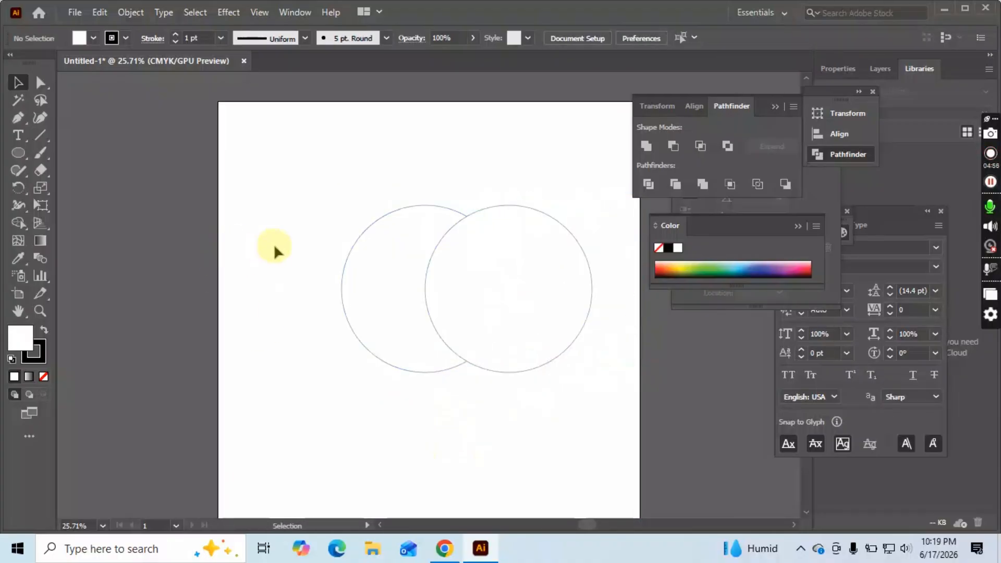
# Split the two overlapping circles with Pathfinder Divide and ungroup the resulting pieces.
pyautogui.moveTo(330, 231); pyautogui.dragTo(602, 428)
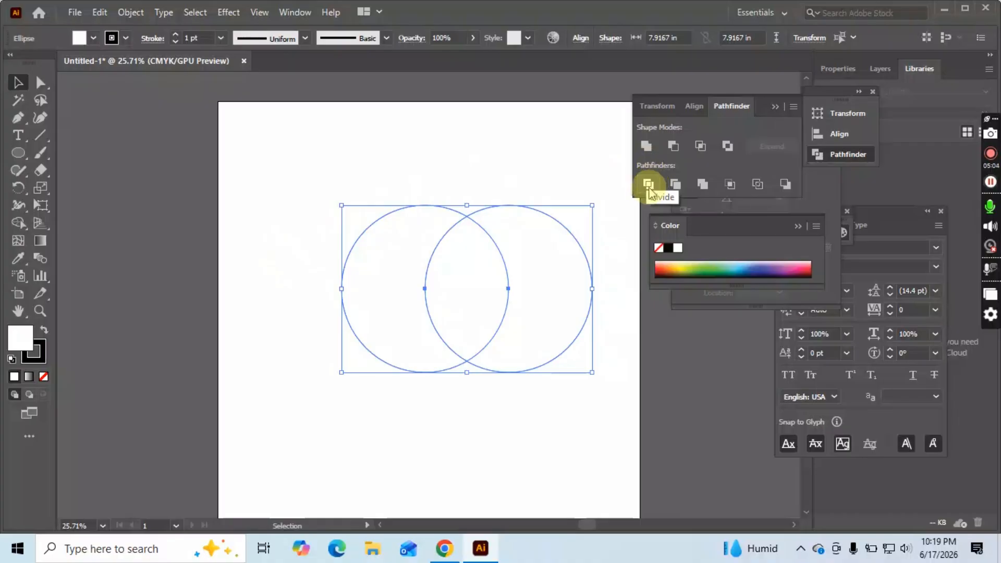
pyautogui.click(668, 190)
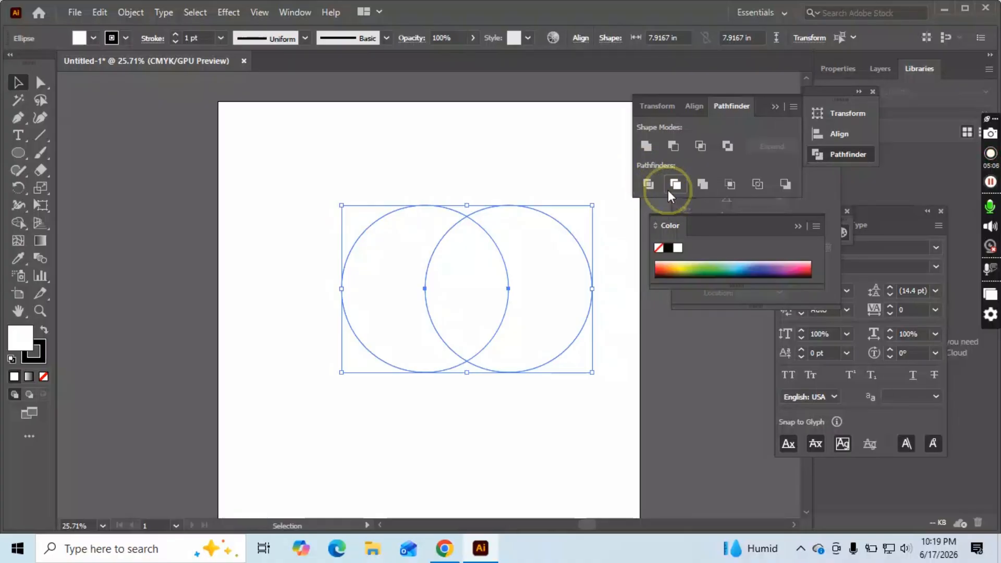
pyautogui.hotkey('ctrl', 'z')
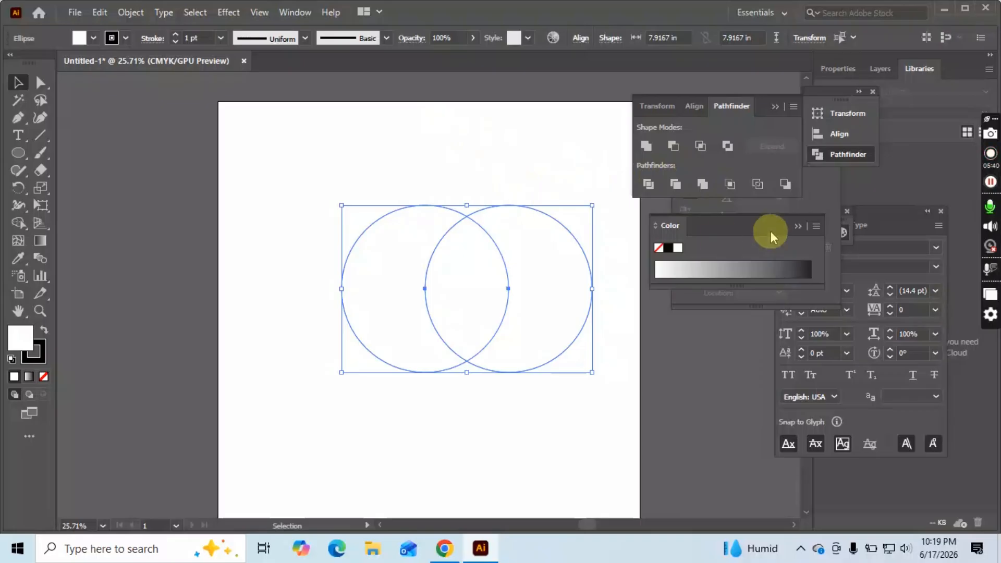
pyautogui.click(644, 187)
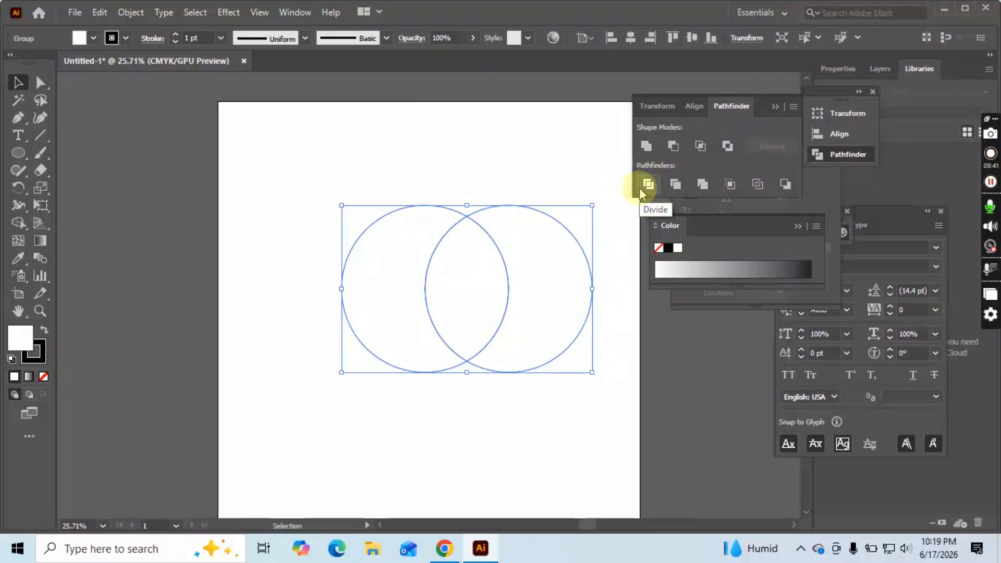
pyautogui.click(344, 136)
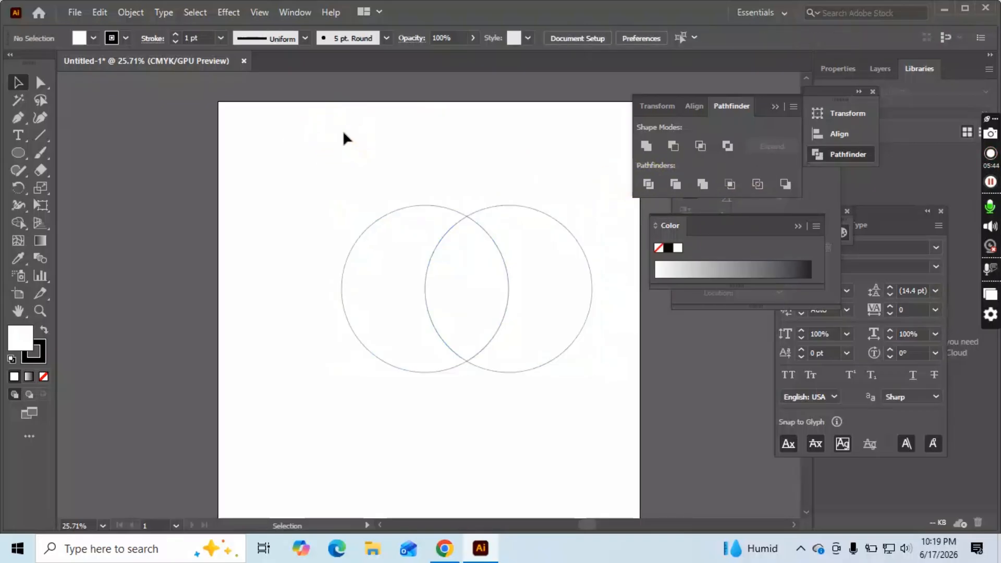
pyautogui.rightClick(431, 252)
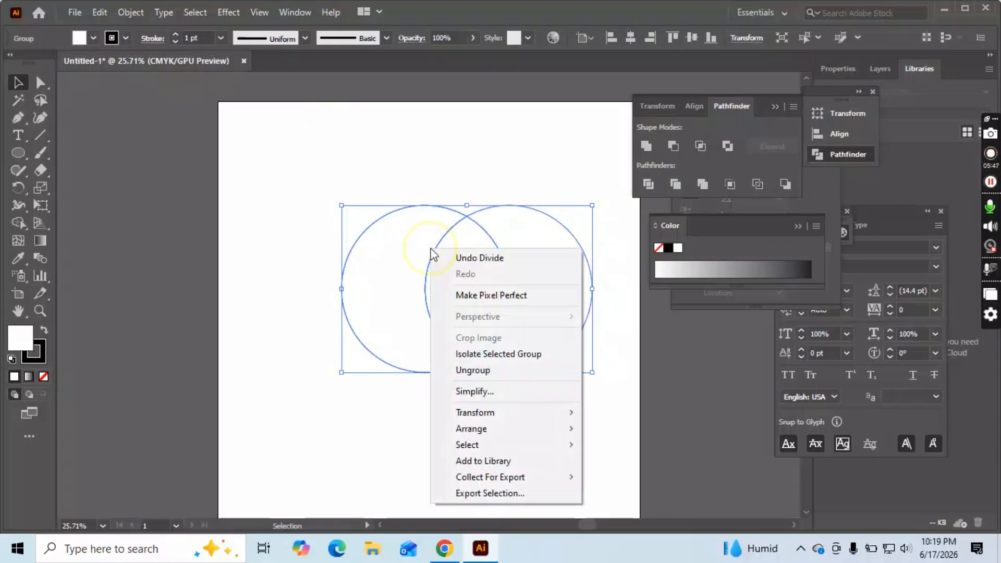
pyautogui.click(492, 370)
pyautogui.click(447, 155)
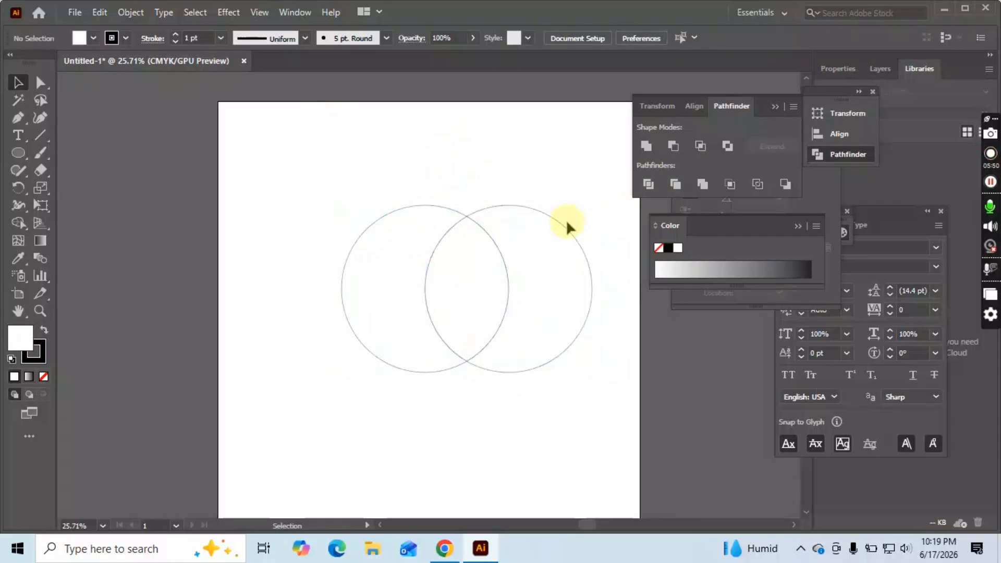
# Pull the divided pieces apart and delete both crescents, keeping only the lens shape.
pyautogui.moveTo(567, 222); pyautogui.dragTo(605, 180)
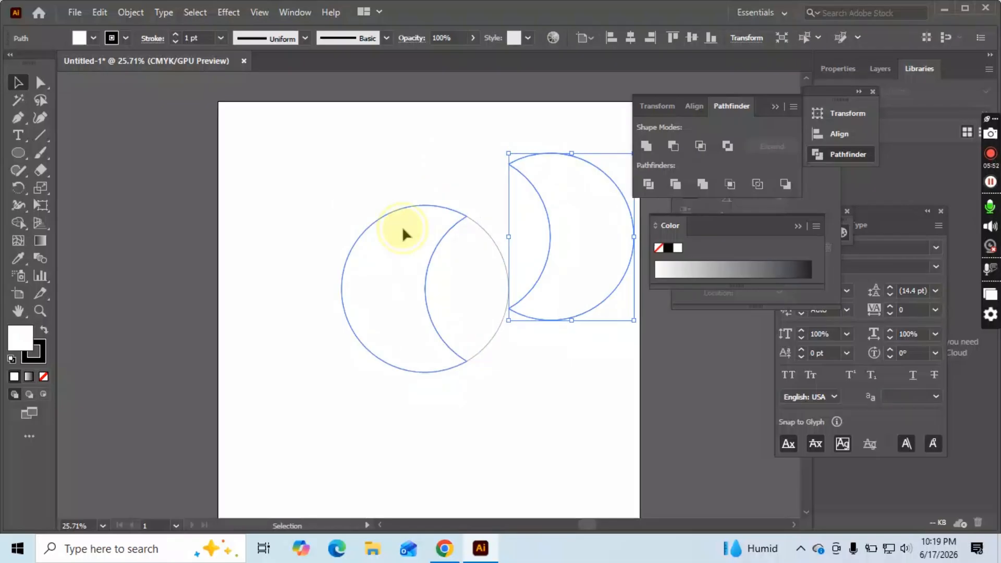
pyautogui.moveTo(402, 230); pyautogui.dragTo(332, 163)
pyautogui.moveTo(469, 286); pyautogui.dragTo(452, 349)
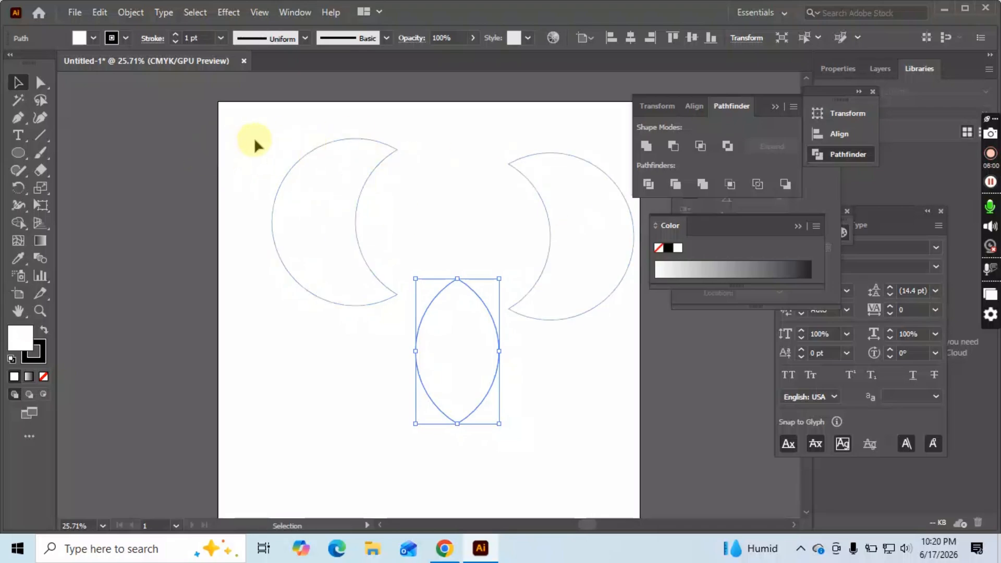
pyautogui.moveTo(280, 141); pyautogui.dragTo(638, 217)
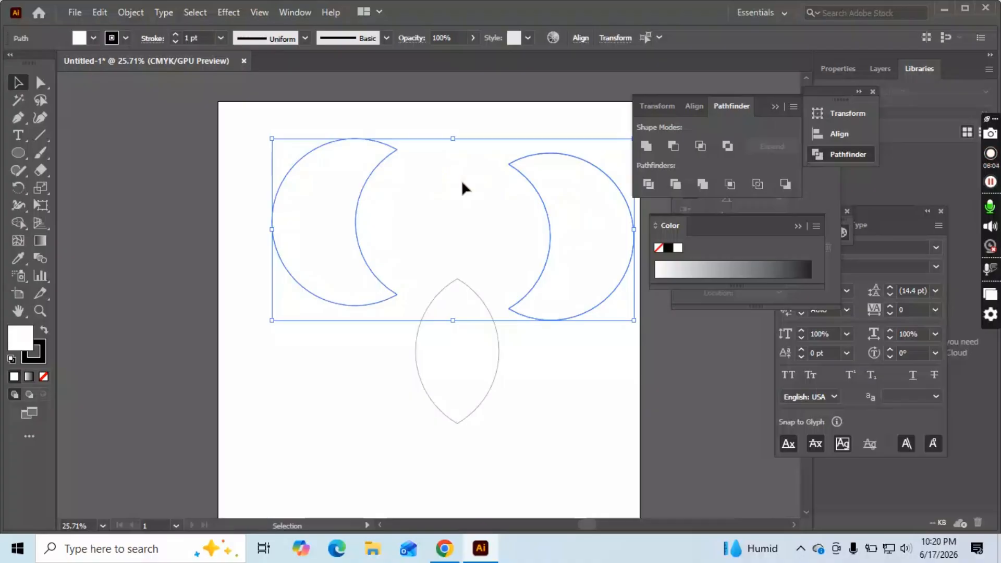
pyautogui.press('Delete')
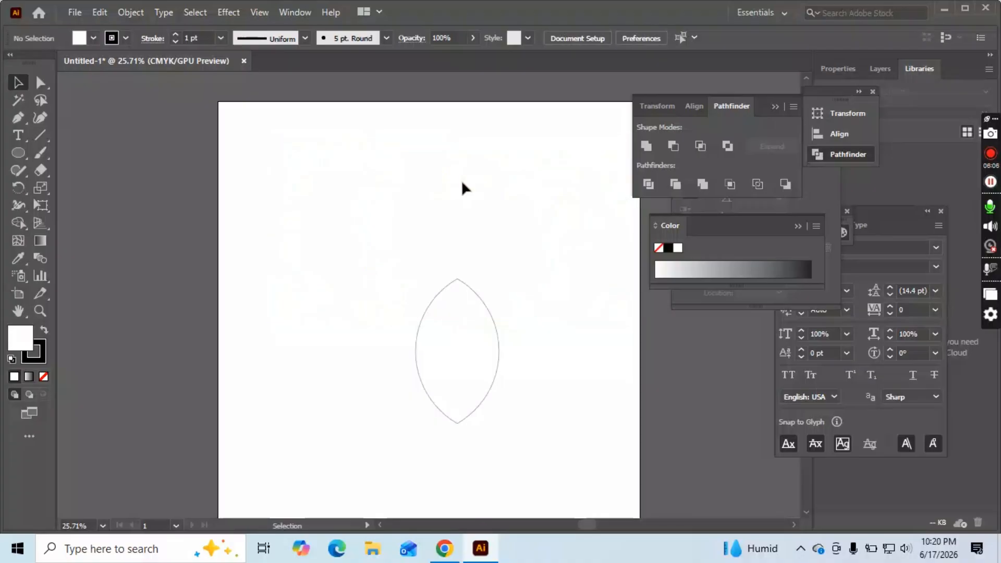
# Set the lens shape's fill to none and move it up towards the middle of the artboard.
pyautogui.click(454, 350)
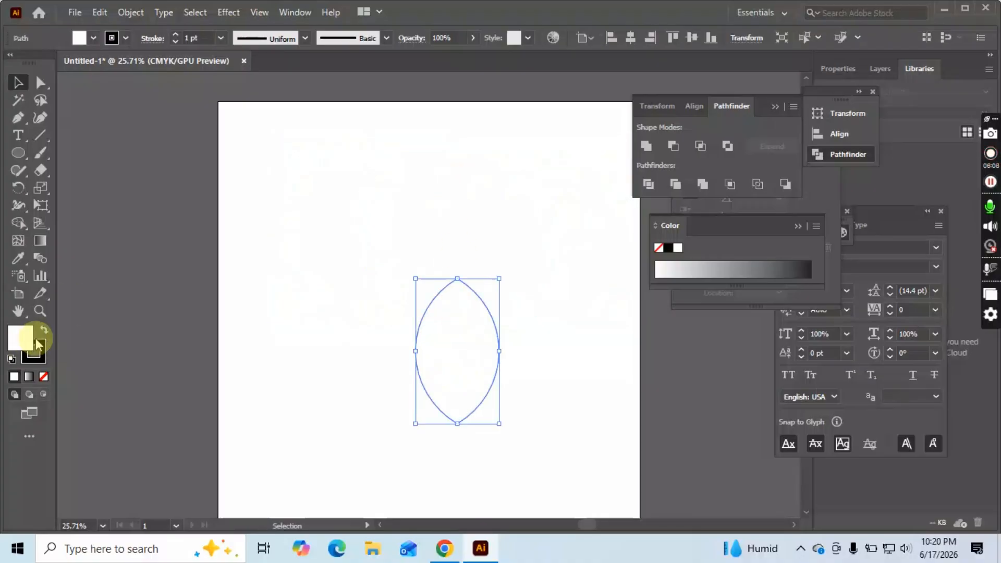
pyautogui.click(44, 376)
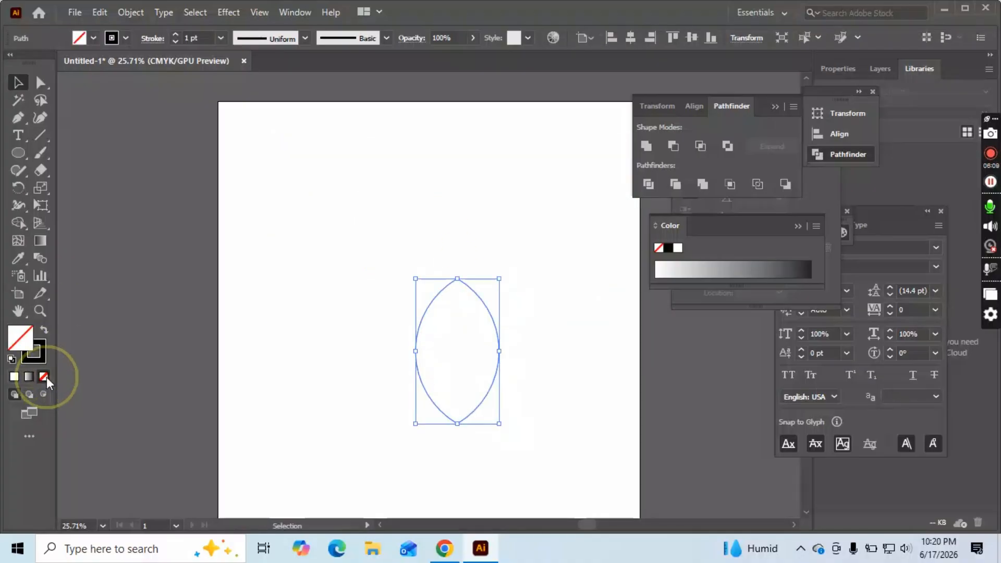
pyautogui.click(393, 201)
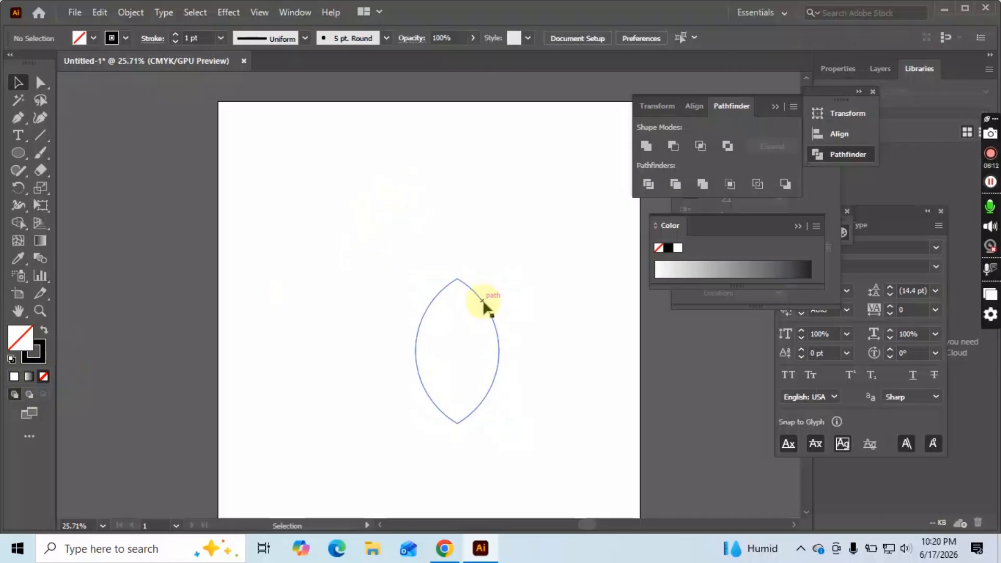
pyautogui.moveTo(485, 306); pyautogui.dragTo(480, 241)
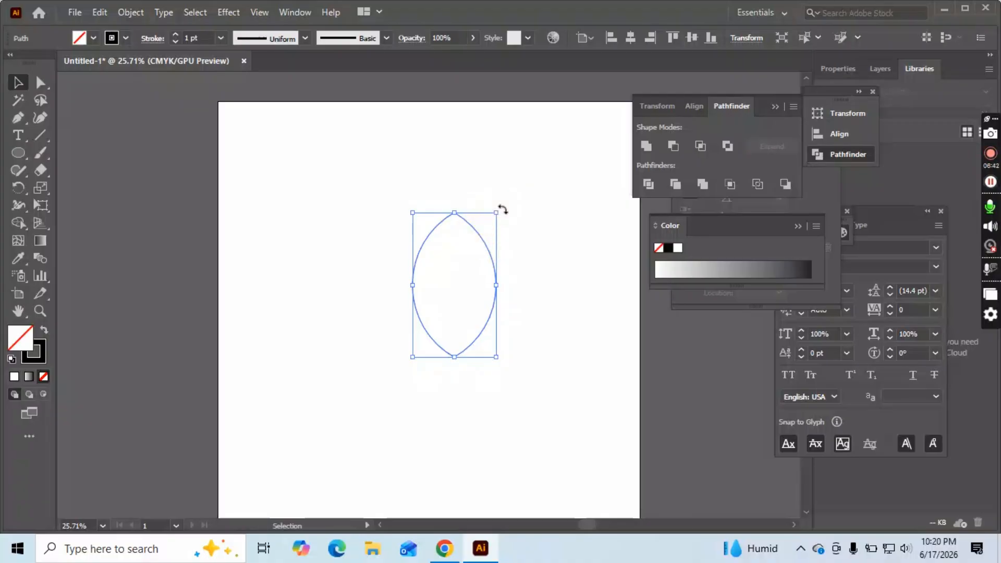
# Place a spare copy of the lens outside the artboard's upper left, keeping the original on the artboard.
pyautogui.moveTo(480, 242); pyautogui.dragTo(140, 132)
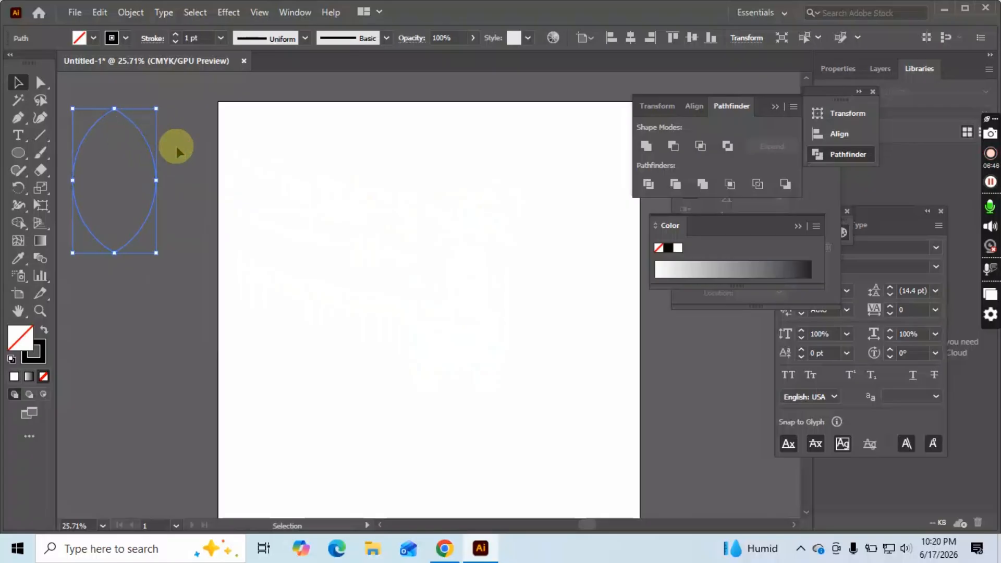
pyautogui.hotkey('ctrl', 'z')
pyautogui.click(454, 254)
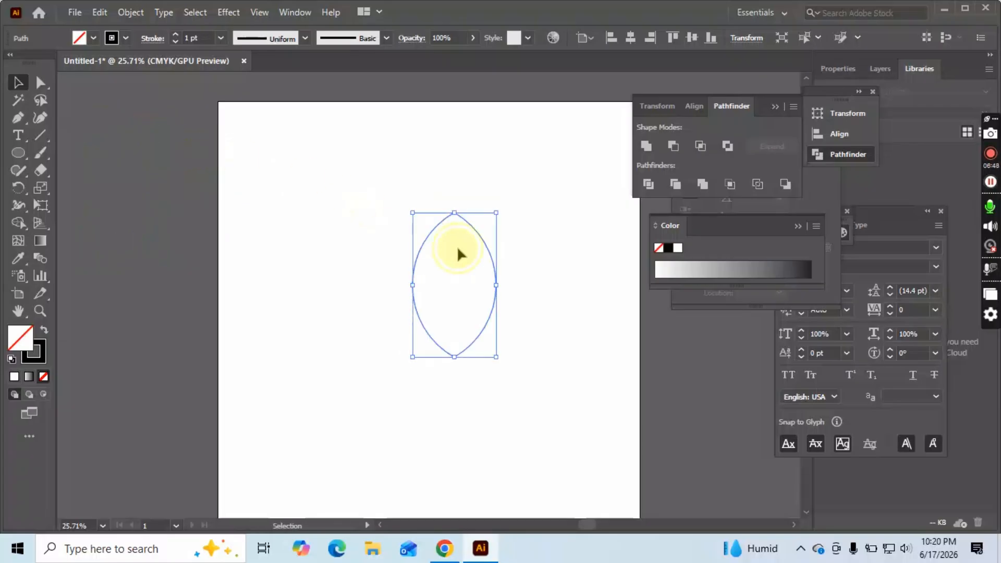
pyautogui.moveTo(457, 249); pyautogui.dragTo(184, 159)
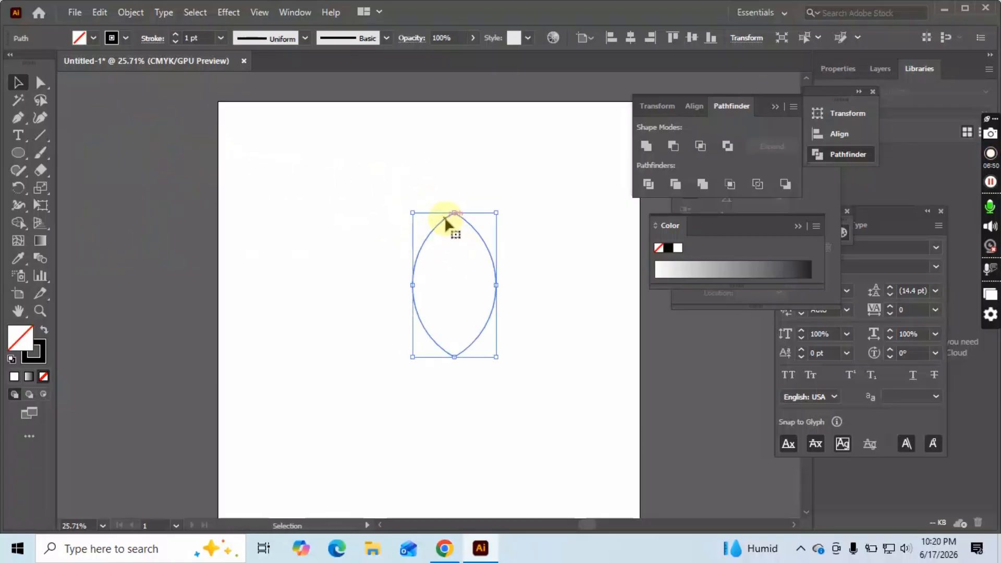
pyautogui.moveTo(444, 223); pyautogui.dragTo(149, 112)
pyautogui.click(567, 183)
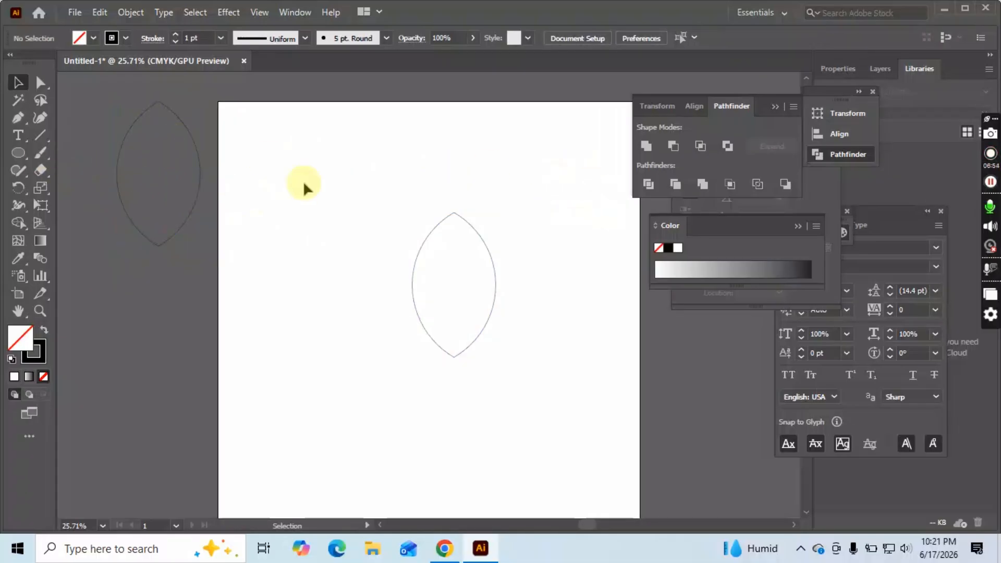
# Rotate the lens on the artboard counterclockwise by about 51° and move it to the left.
pyautogui.moveTo(391, 192); pyautogui.dragTo(512, 405)
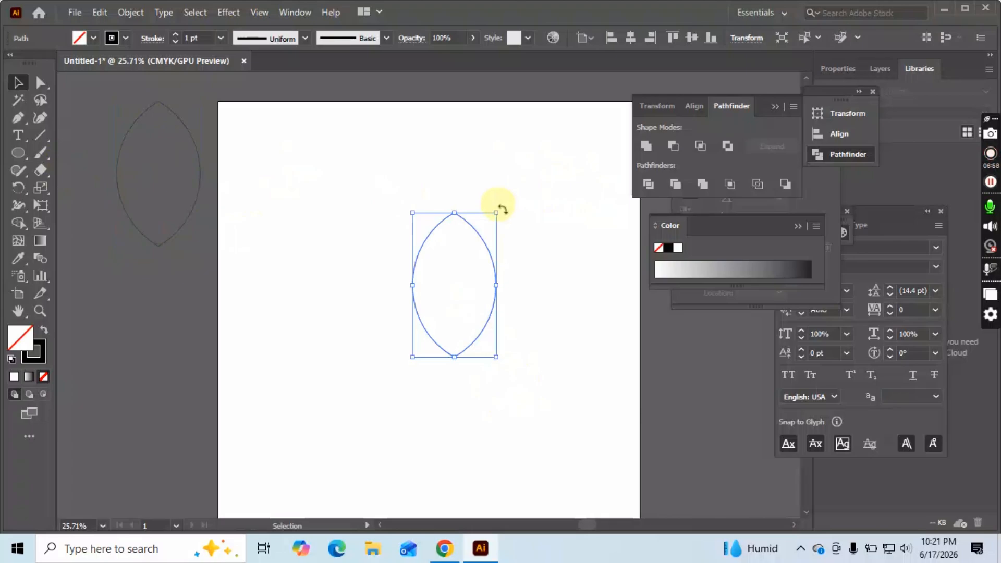
pyautogui.moveTo(502, 208); pyautogui.dragTo(433, 223)
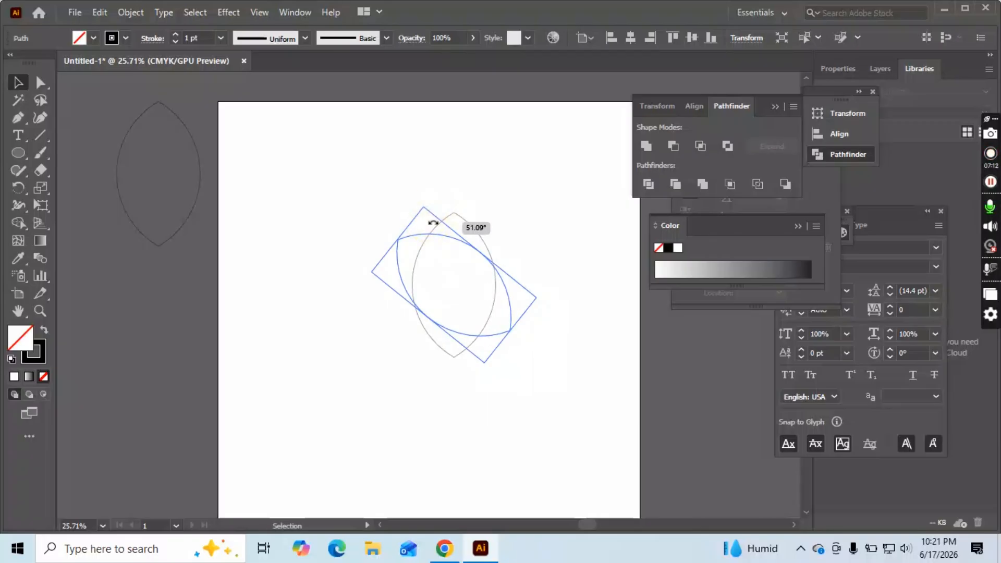
pyautogui.moveTo(433, 224)
pyautogui.mouseDown()
pyautogui.moveTo(424, 217)
pyautogui.moveTo(436, 223)
pyautogui.mouseUp()
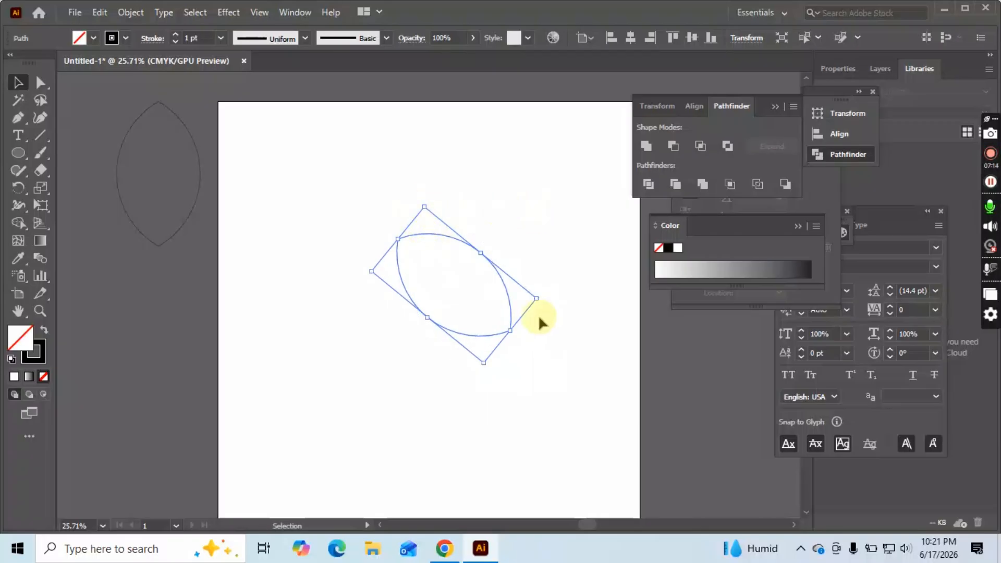
pyautogui.moveTo(504, 290); pyautogui.dragTo(429, 284)
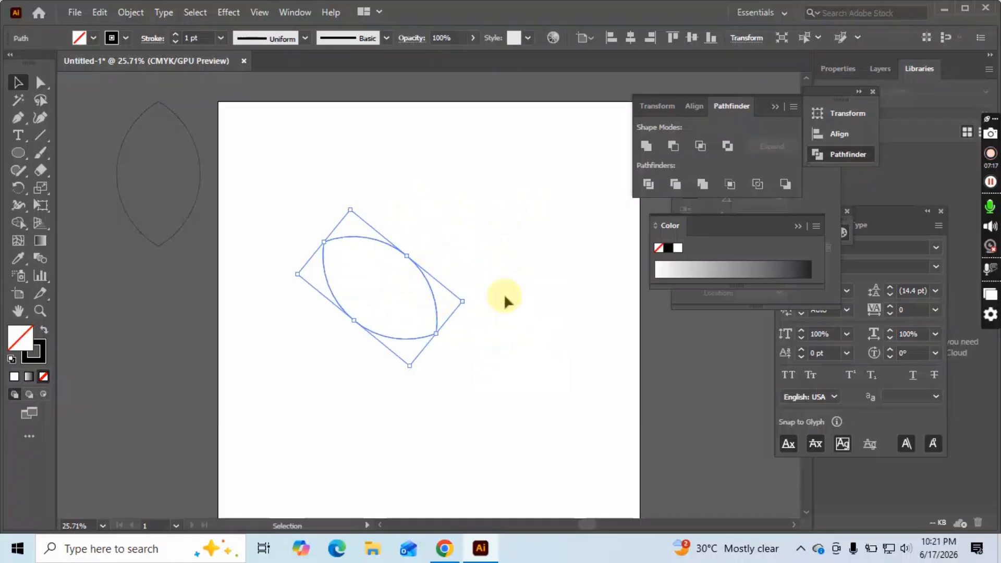
pyautogui.click(427, 277)
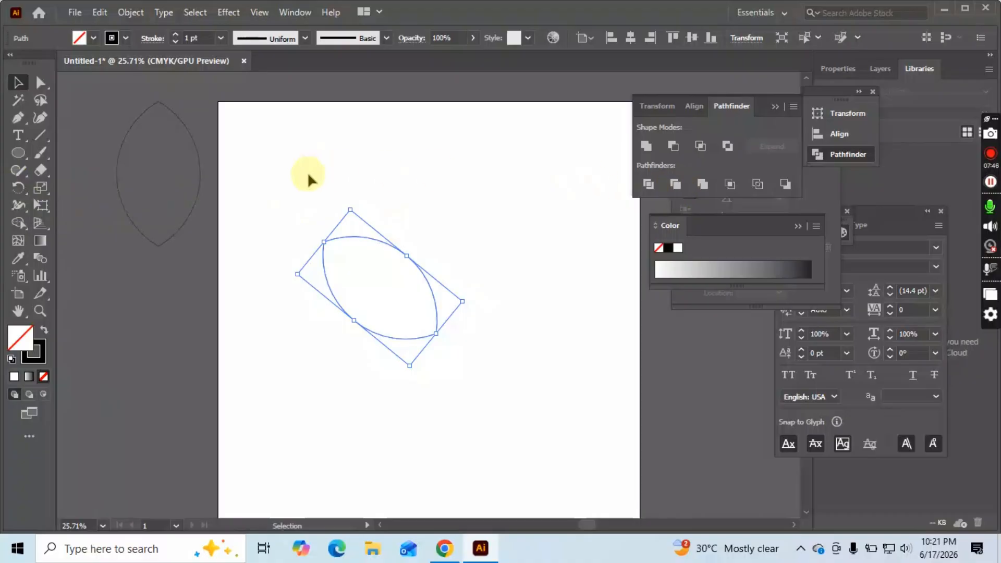
# Create a copy of the tilted lens reflected across the vertical axis.
pyautogui.rightClick(371, 234)
pyautogui.moveTo(444, 448)
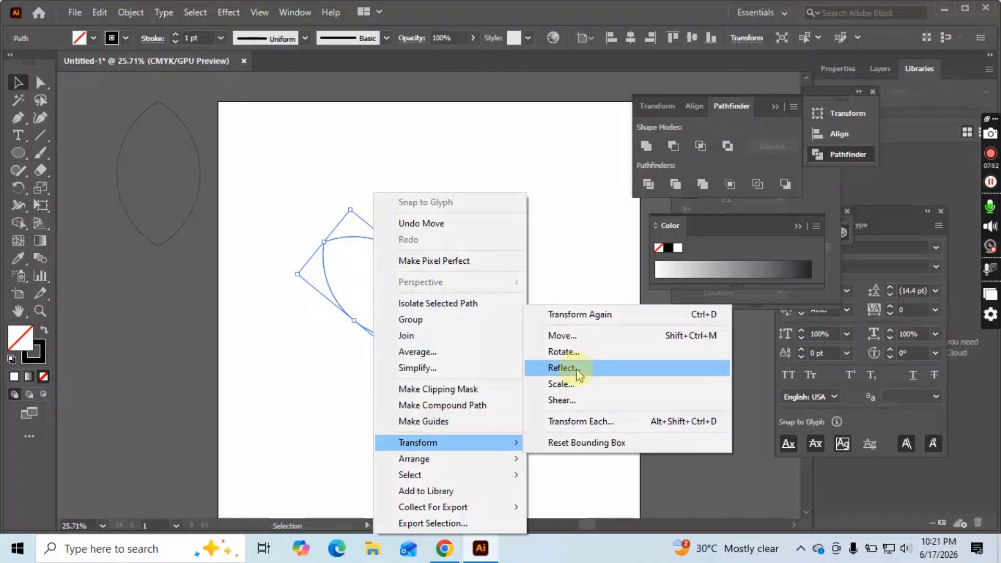
pyautogui.click(577, 369)
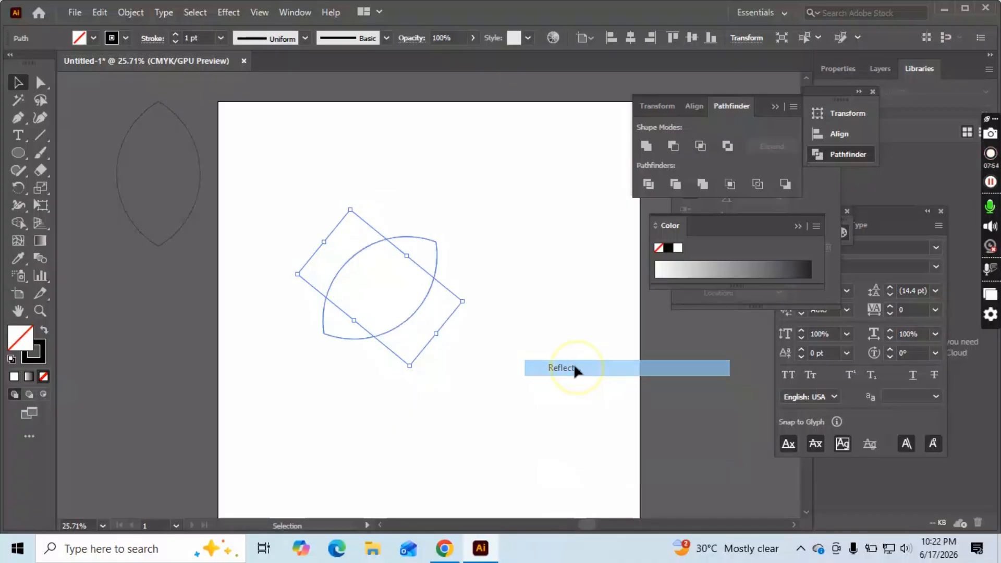
pyautogui.moveTo(363, 148); pyautogui.dragTo(602, 166)
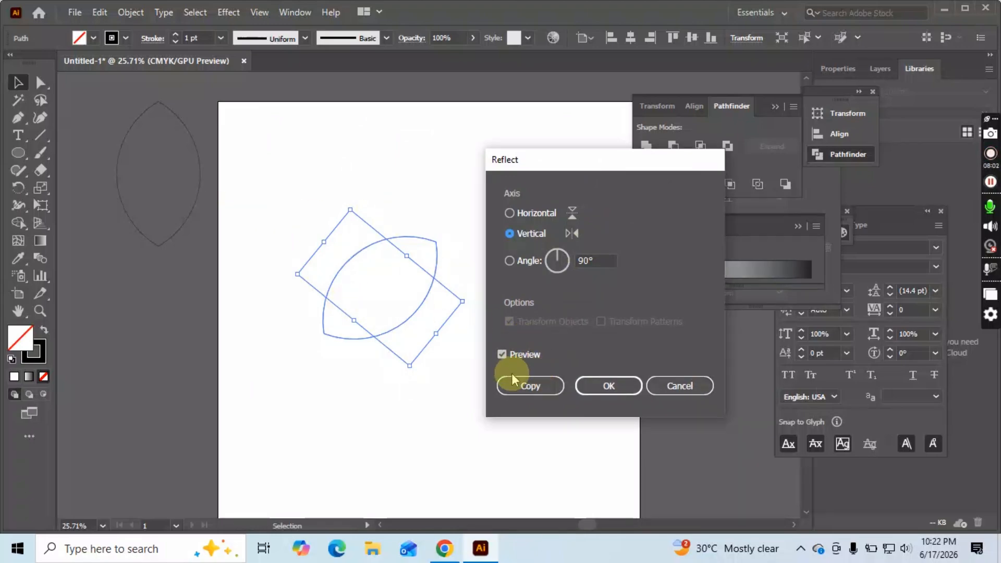
pyautogui.click(526, 386)
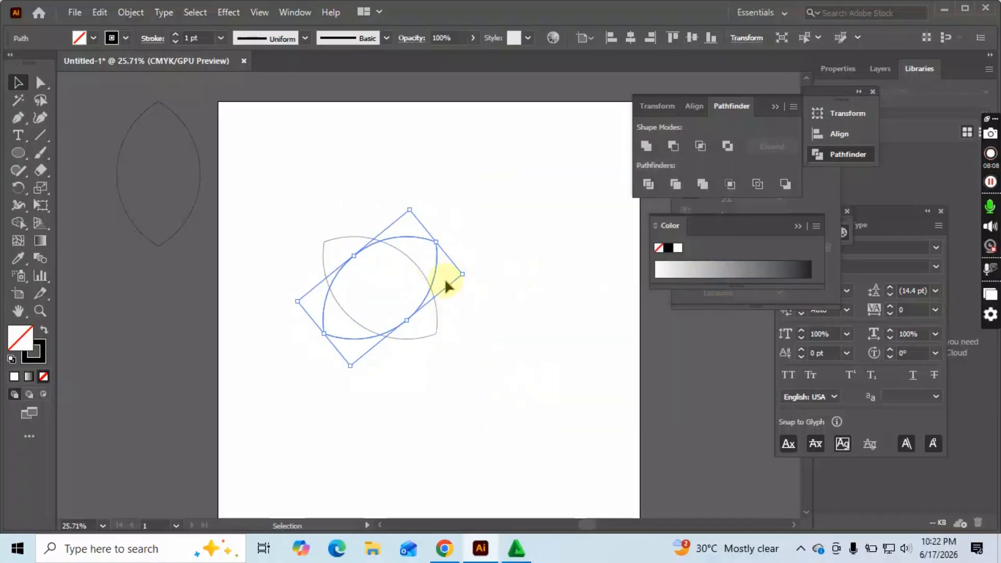
# Move the reflected lens horizontally to the right until the two lenses' lower tips meet.
pyautogui.moveTo(436, 274); pyautogui.dragTo(548, 274)
pyautogui.click(412, 379)
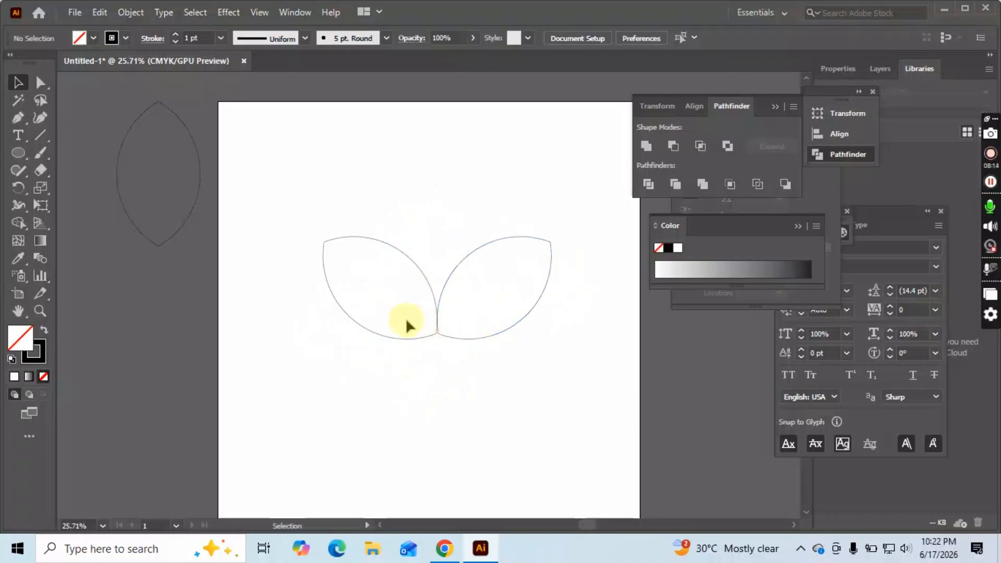
pyautogui.press('z')
pyautogui.moveTo(406, 317); pyautogui.dragTo(485, 374)
pyautogui.press('space')
pyautogui.press('v')
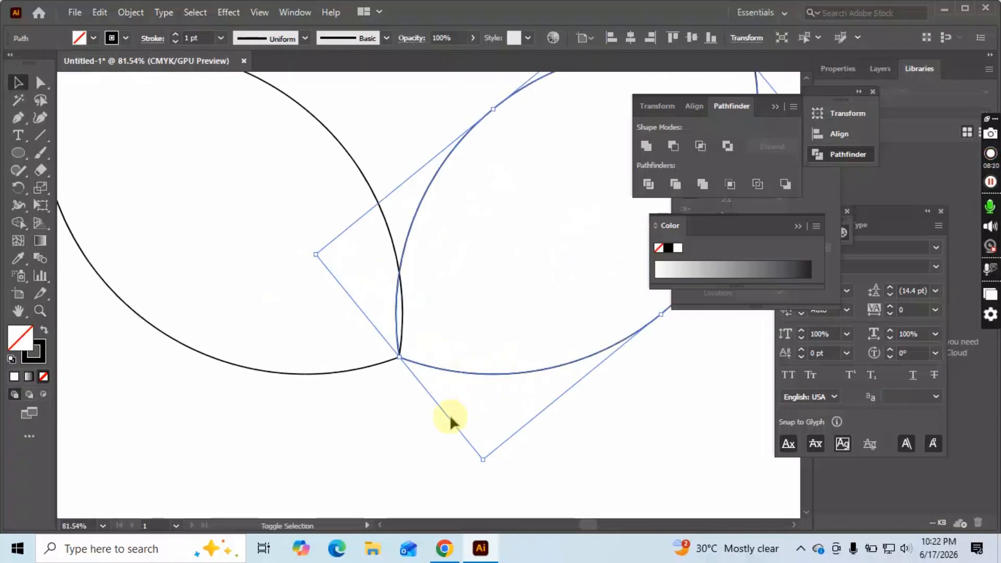
pyautogui.click(405, 430)
pyautogui.scroll(1, 427, 255)
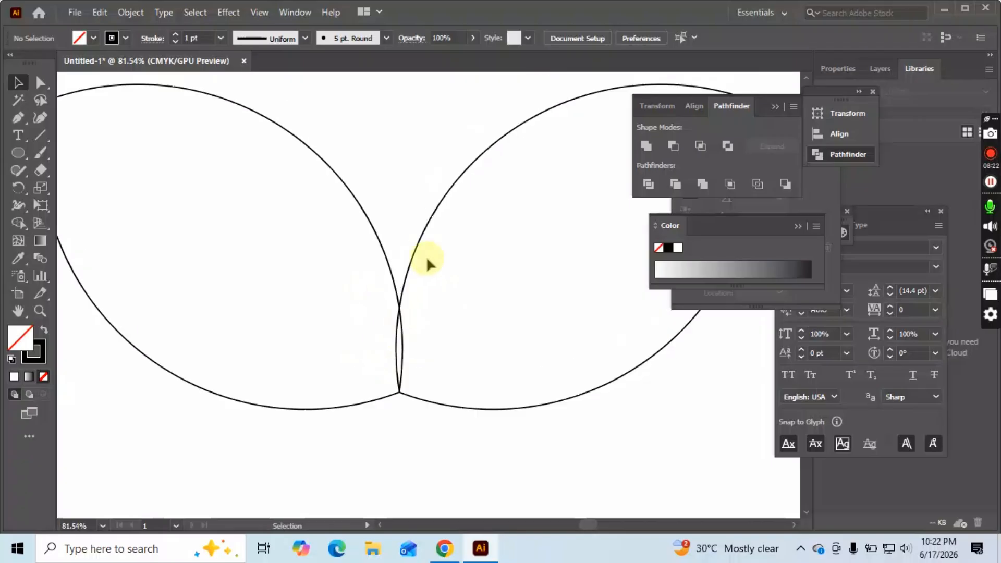
# Place the spare upright lens between the two tilted petals, with its lower tip on their meeting point.
pyautogui.press('z')
pyautogui.moveTo(490, 198); pyautogui.dragTo(325, 179)
pyautogui.press('space')
pyautogui.moveTo(441, 196); pyautogui.dragTo(435, 346)
pyautogui.press('space')
pyautogui.press('space')
pyautogui.moveTo(472, 303); pyautogui.dragTo(430, 330)
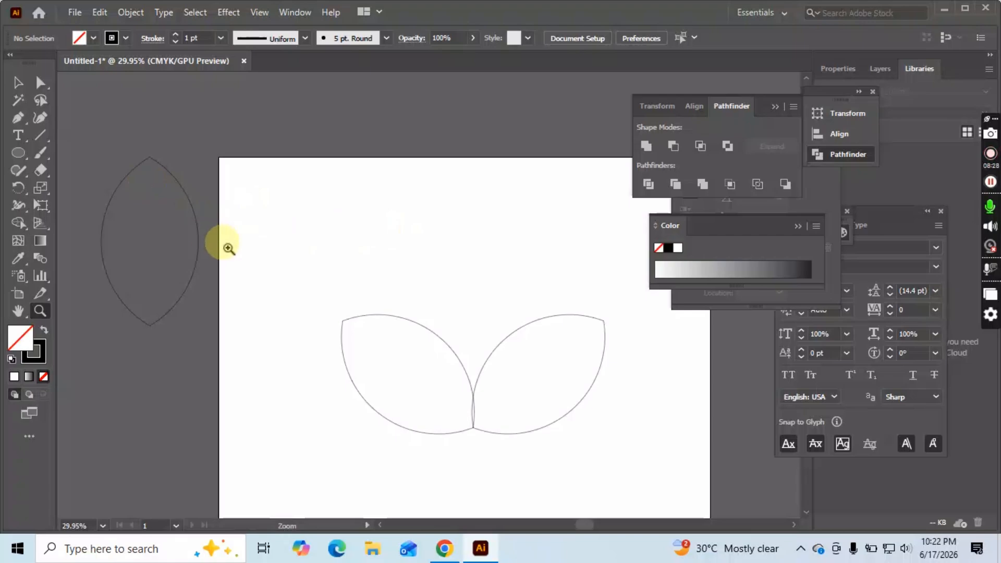
pyautogui.press('v')
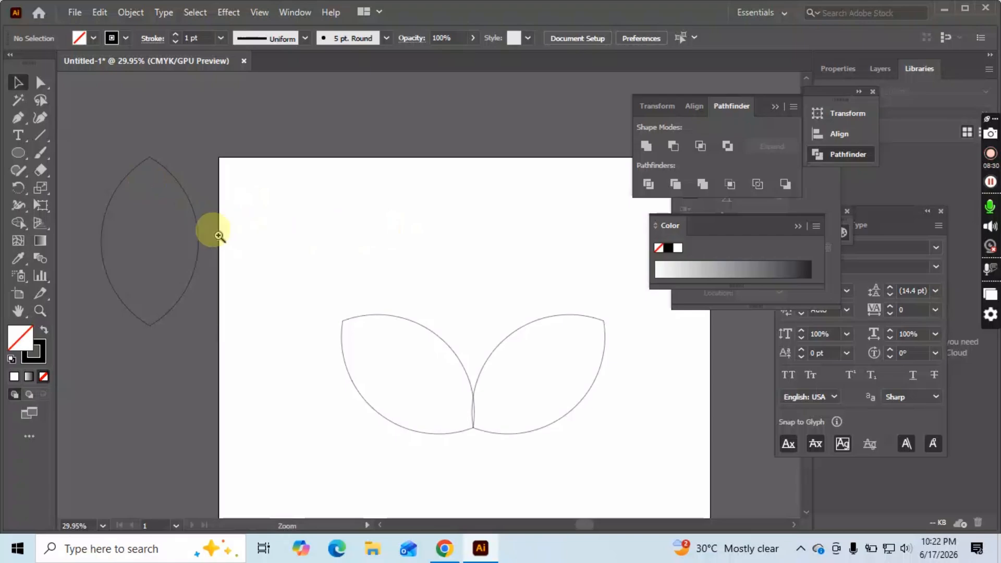
pyautogui.moveTo(197, 256); pyautogui.dragTo(519, 360)
pyautogui.click(527, 452)
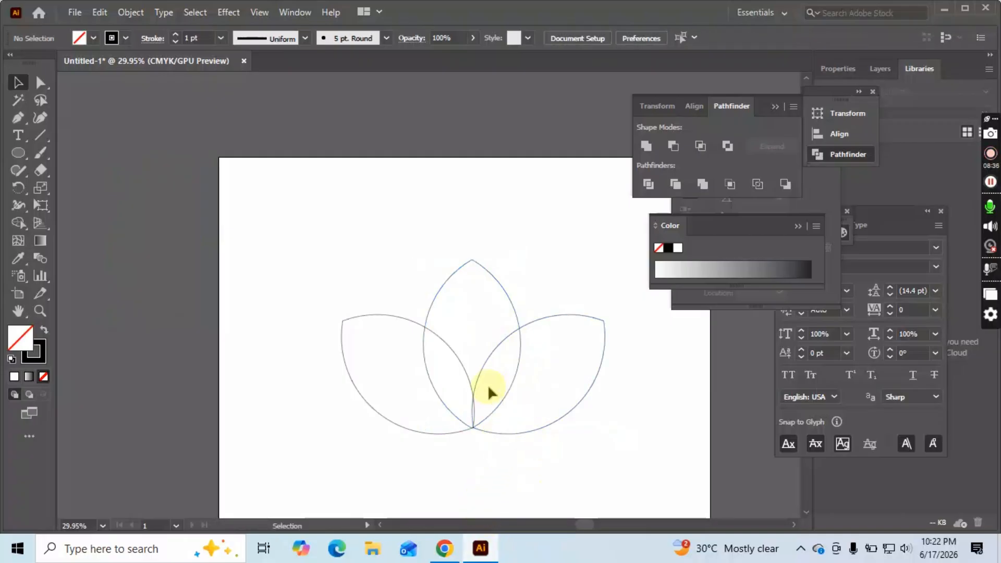
# Stretch the centre petal upwards from its top tip and make it slightly narrower about its centre.
pyautogui.click(475, 261)
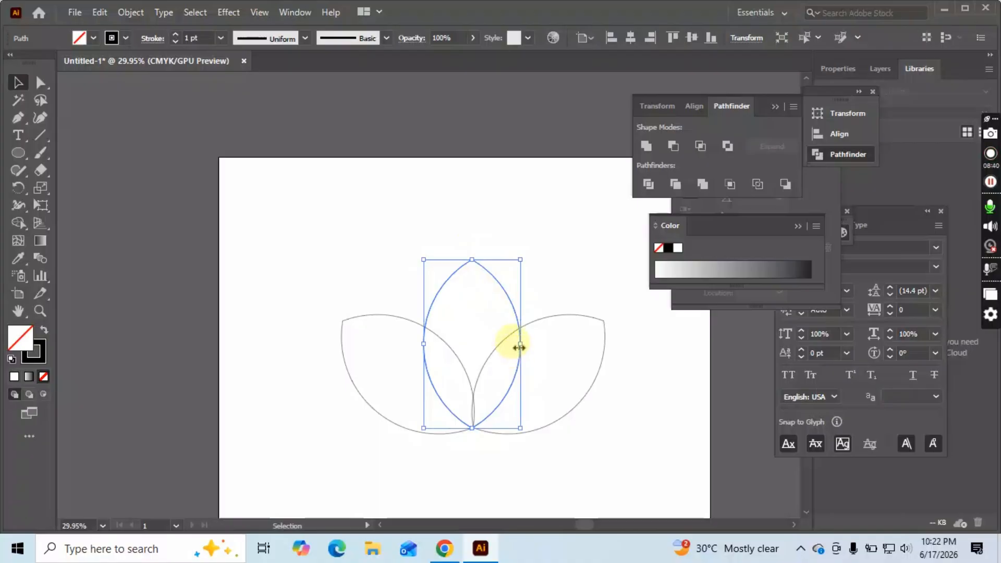
pyautogui.moveTo(472, 259); pyautogui.dragTo(472, 232)
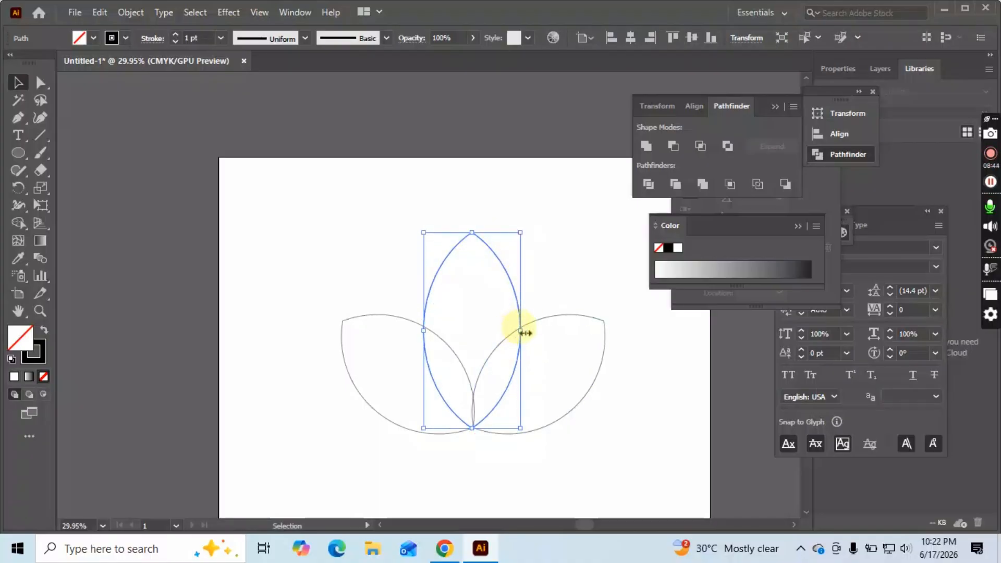
pyautogui.moveTo(519, 332); pyautogui.dragTo(512, 331)
pyautogui.click(468, 284)
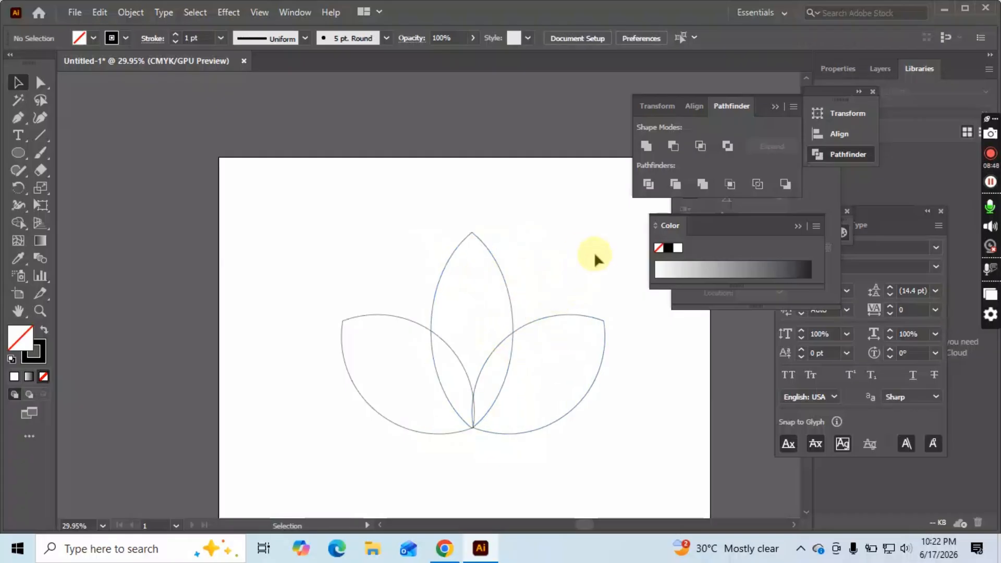
# Select all three petals and use Shape Builder to merge the centre petal's overlapping areas into the two side petals.
pyautogui.press('z')
pyautogui.moveTo(589, 253); pyautogui.dragTo(374, 250)
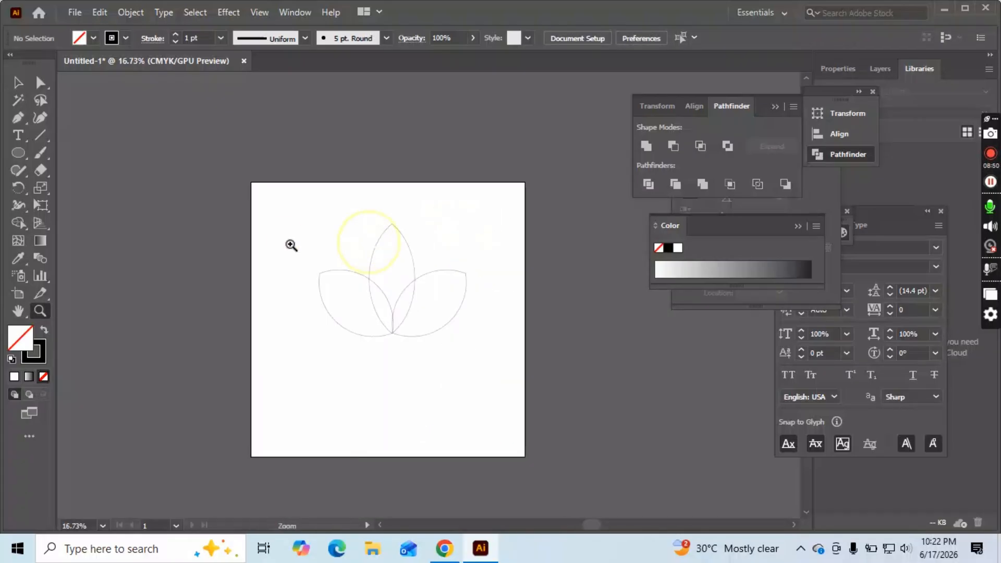
pyautogui.moveTo(294, 246); pyautogui.dragTo(346, 243)
pyautogui.moveTo(423, 279); pyautogui.dragTo(365, 273)
pyautogui.moveTo(258, 274); pyautogui.dragTo(409, 264)
pyautogui.press('v')
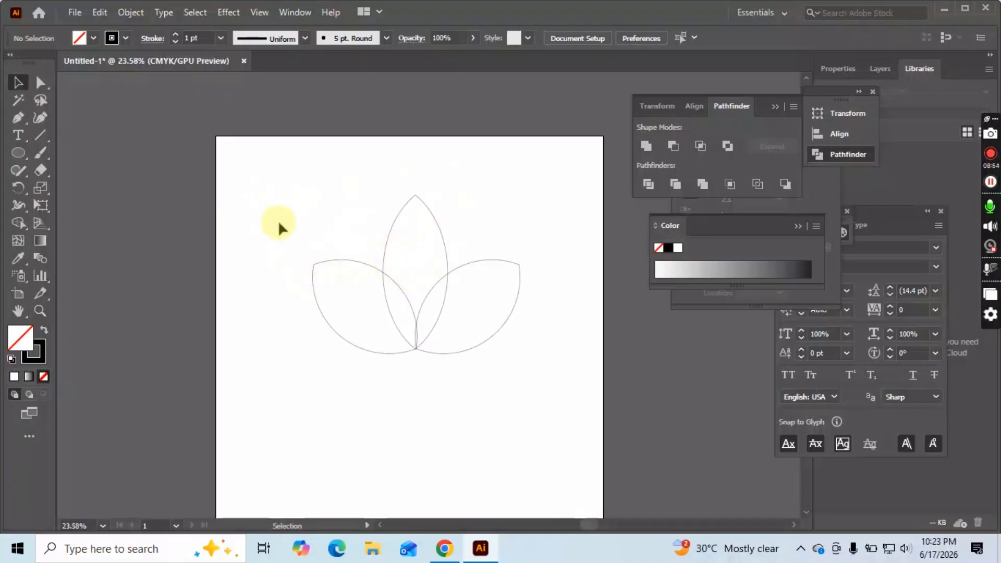
pyautogui.click(426, 349)
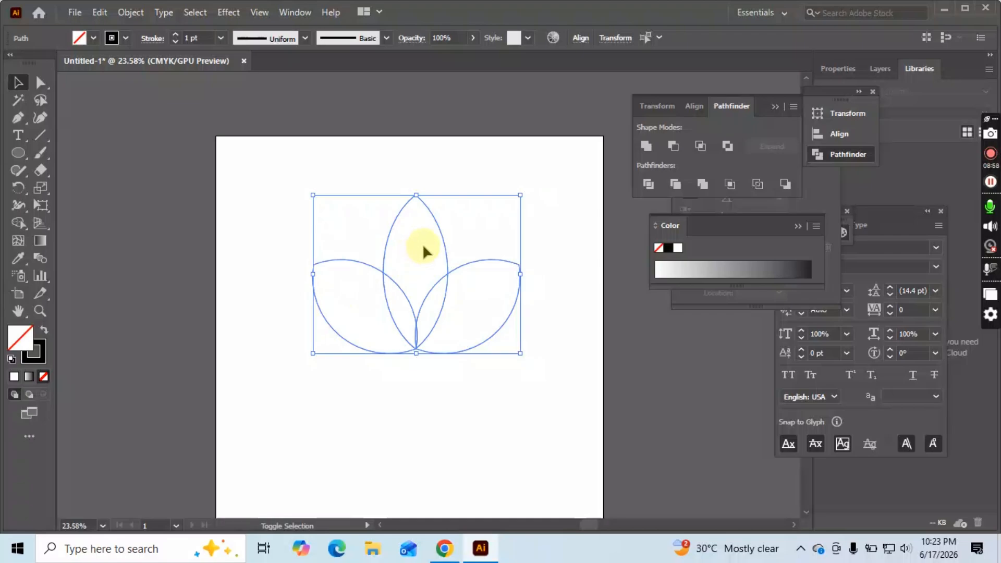
pyautogui.hotkey('shift', 'm')
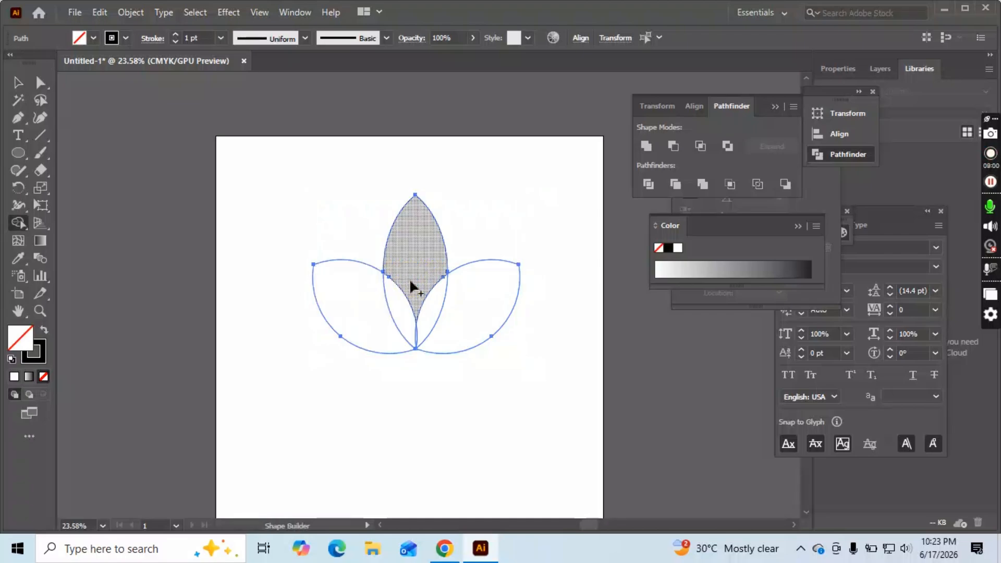
pyautogui.click(409, 277)
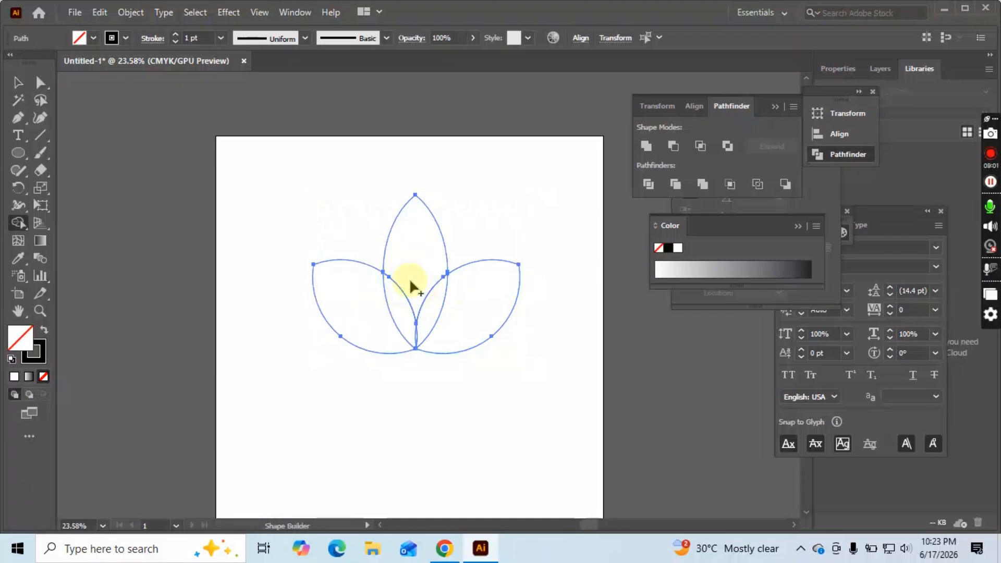
pyautogui.click(436, 308)
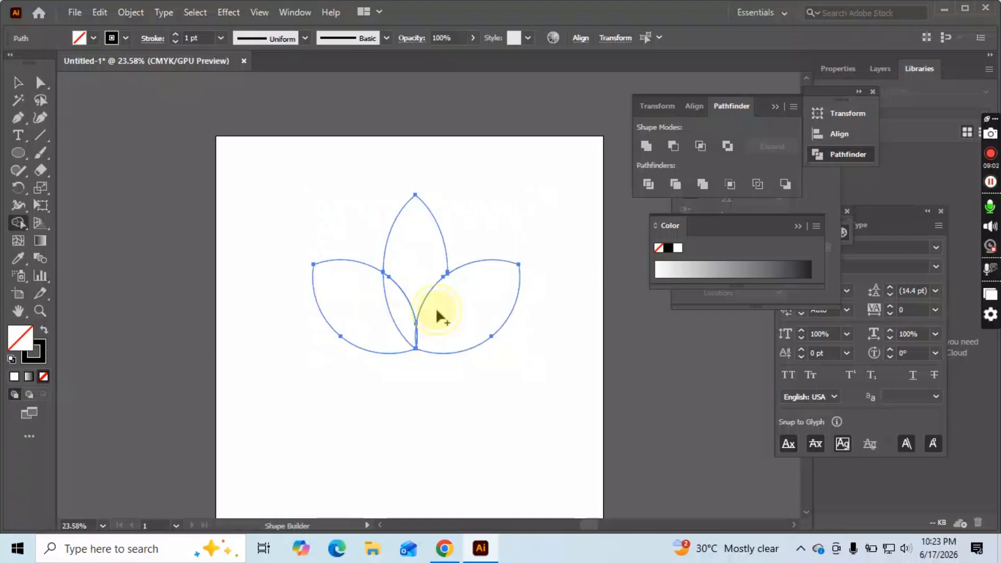
pyautogui.click(395, 342)
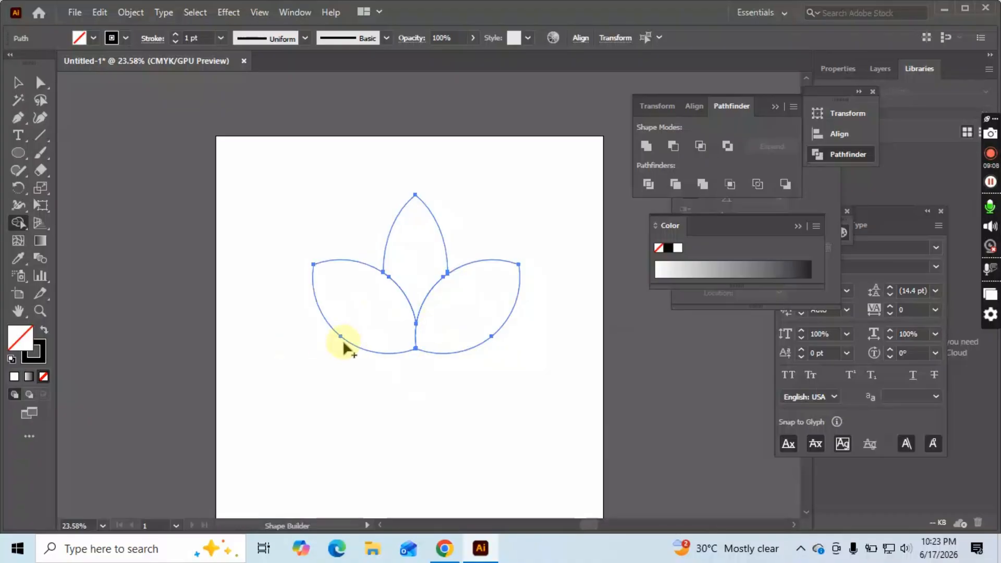
# Inspect the merged edges where the three petals meet at the base of the flower.
pyautogui.press('z')
pyautogui.click(425, 327)
pyautogui.click(321, 315)
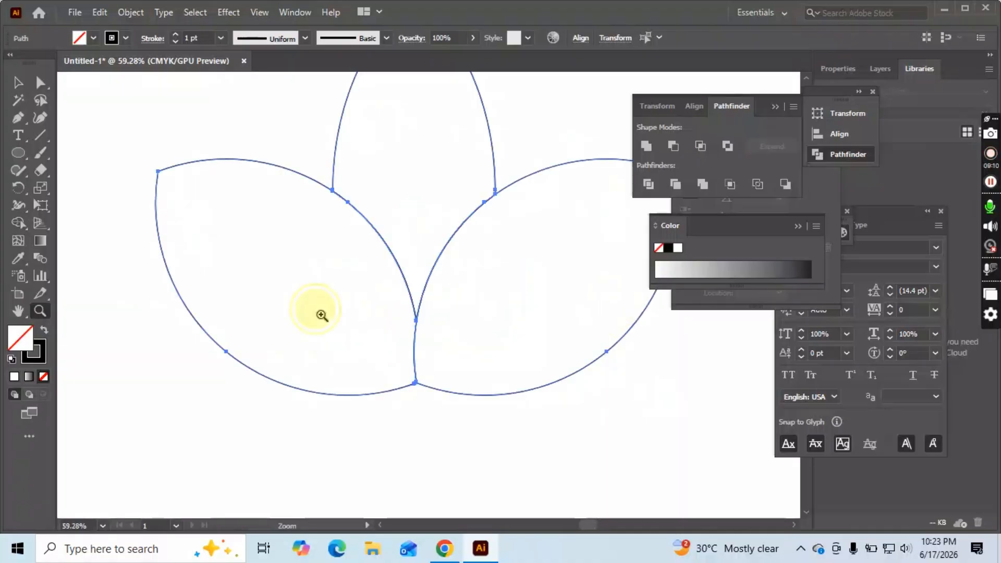
pyautogui.click(432, 317)
pyautogui.keyDown('alt'); pyautogui.click(281, 273); pyautogui.keyUp('alt')
pyautogui.hotkey('ctrl', 'a')
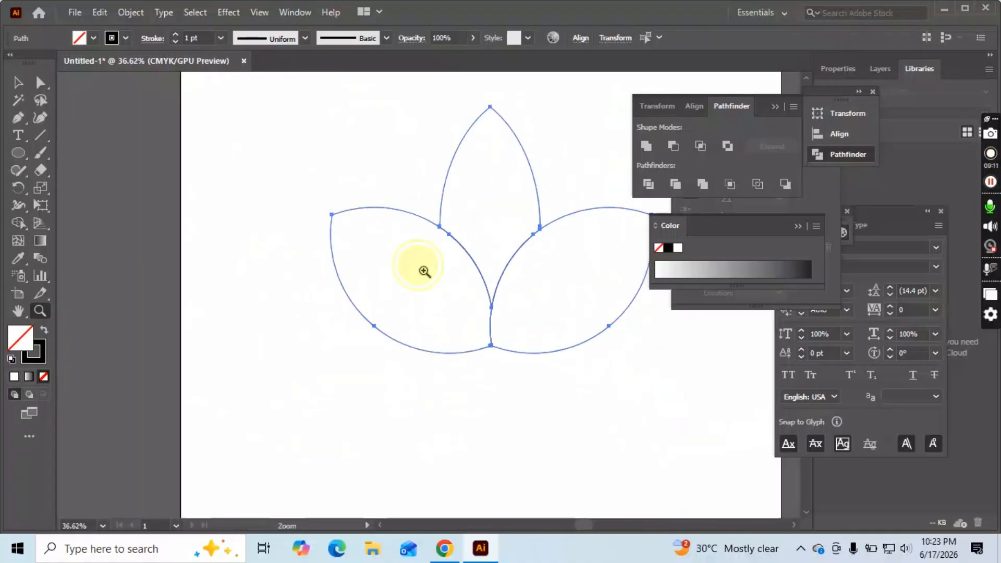
pyautogui.keyDown('alt'); pyautogui.click(425, 268); pyautogui.keyUp('alt')
pyautogui.press('v')
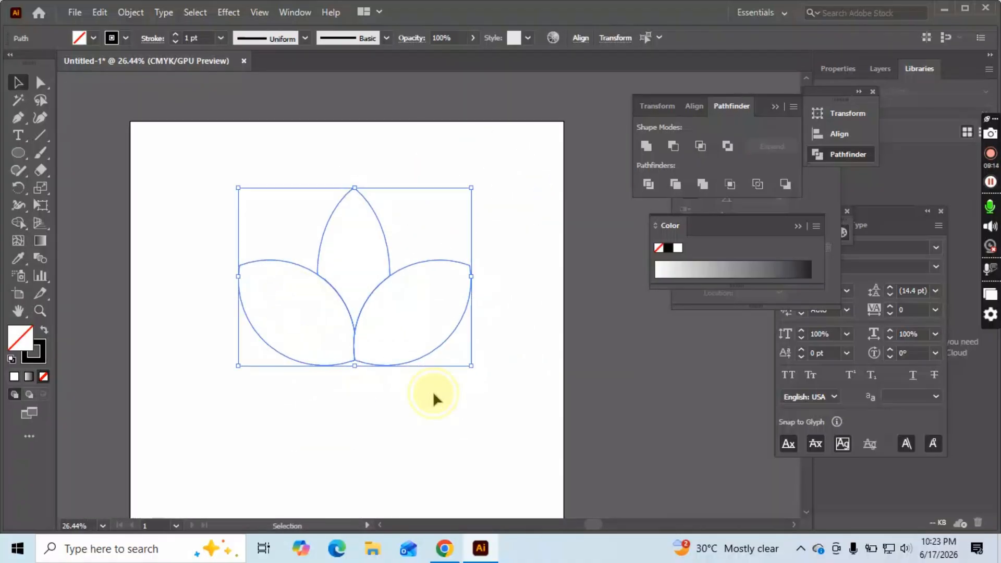
pyautogui.click(433, 391)
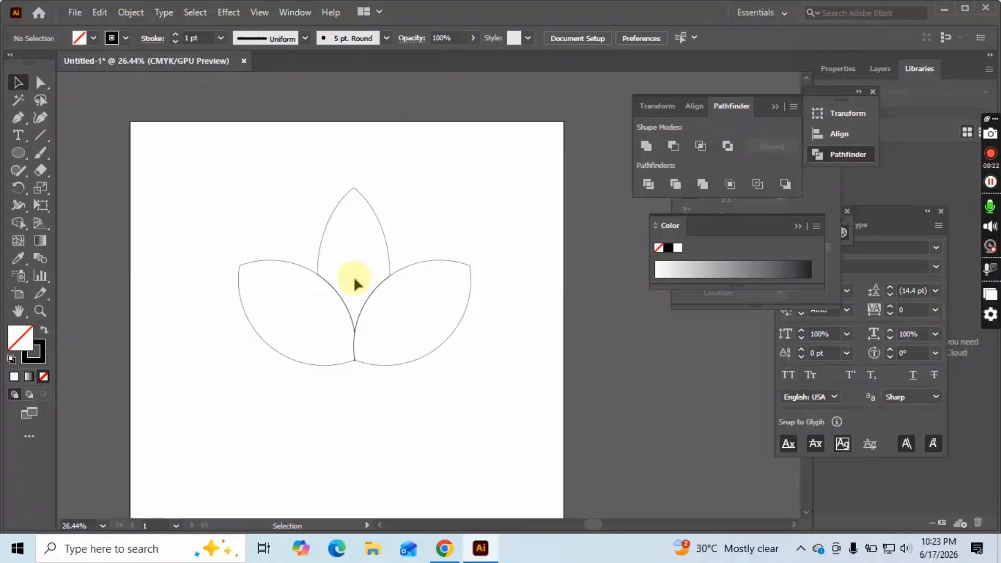
# Group the three petals of the flower.
pyautogui.press('z')
pyautogui.moveTo(391, 291)
pyautogui.mouseDown()
pyautogui.moveTo(303, 273)
pyautogui.moveTo(320, 298)
pyautogui.moveTo(385, 308)
pyautogui.mouseUp()
pyautogui.press('space')
pyautogui.press('v')
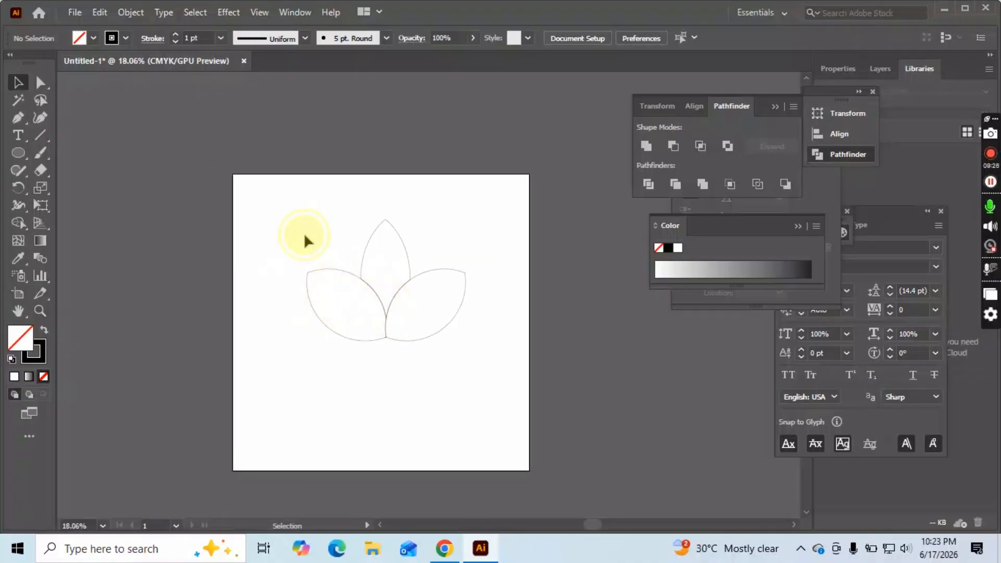
pyautogui.moveTo(304, 233); pyautogui.dragTo(415, 320)
pyautogui.rightClick(420, 306)
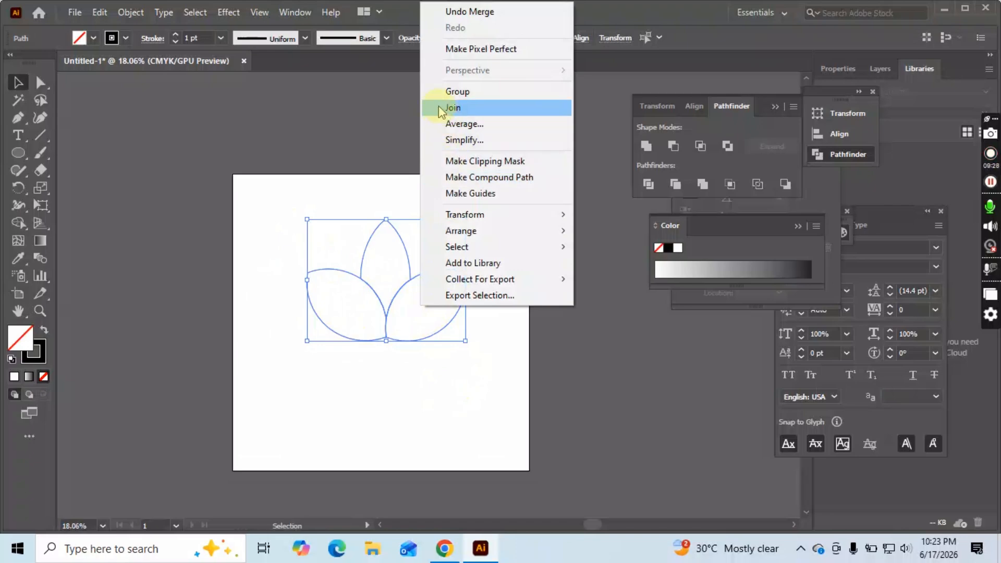
pyautogui.click(441, 92)
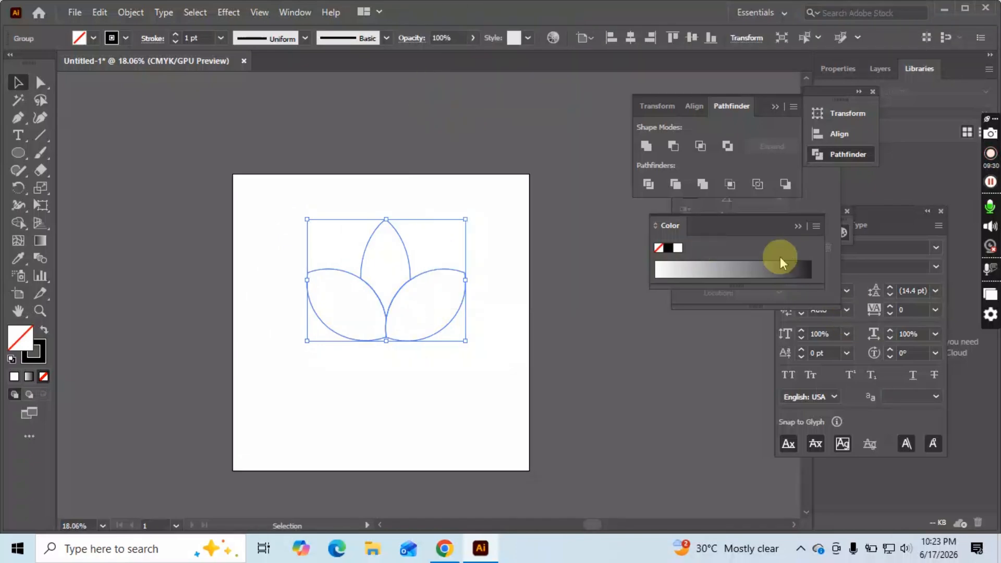
# Shift the floating Color panel up out of the way and move the petal group off the artboard's right side.
pyautogui.moveTo(740, 222); pyautogui.dragTo(705, 158)
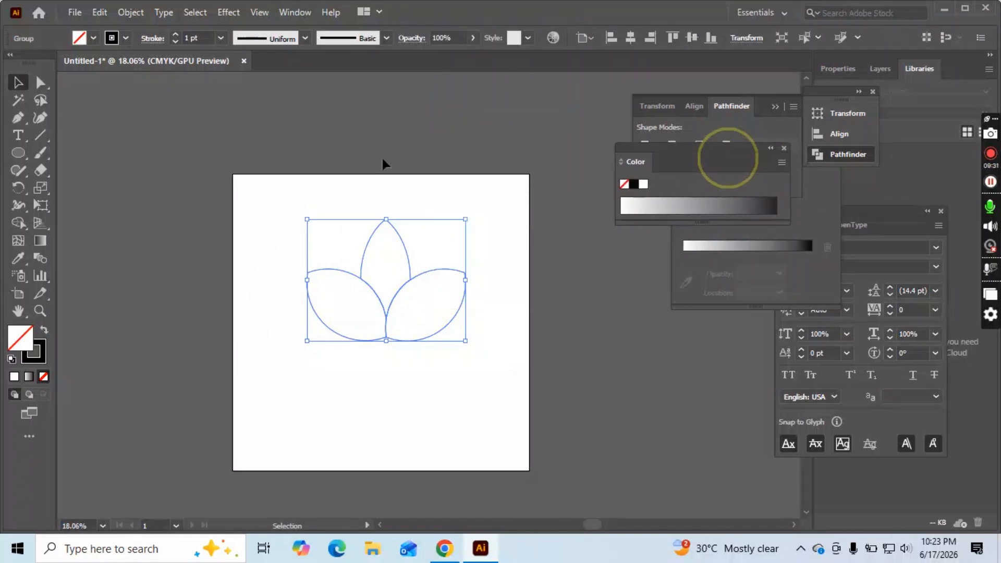
pyautogui.click(448, 335)
pyautogui.moveTo(449, 317); pyautogui.dragTo(661, 380)
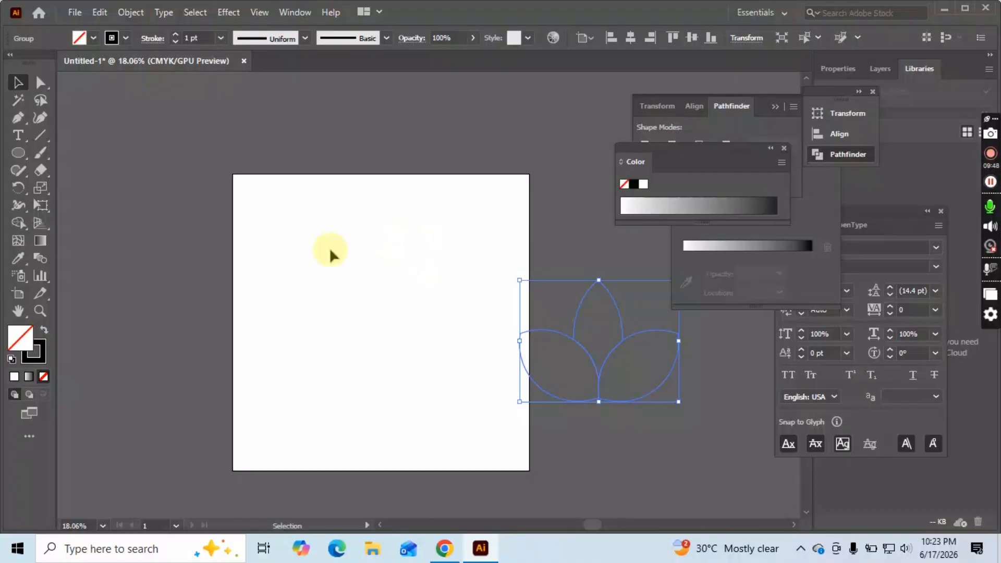
# Draw an unfilled circle slightly under half the artboard's width near the middle of the artboard.
pyautogui.press('l')
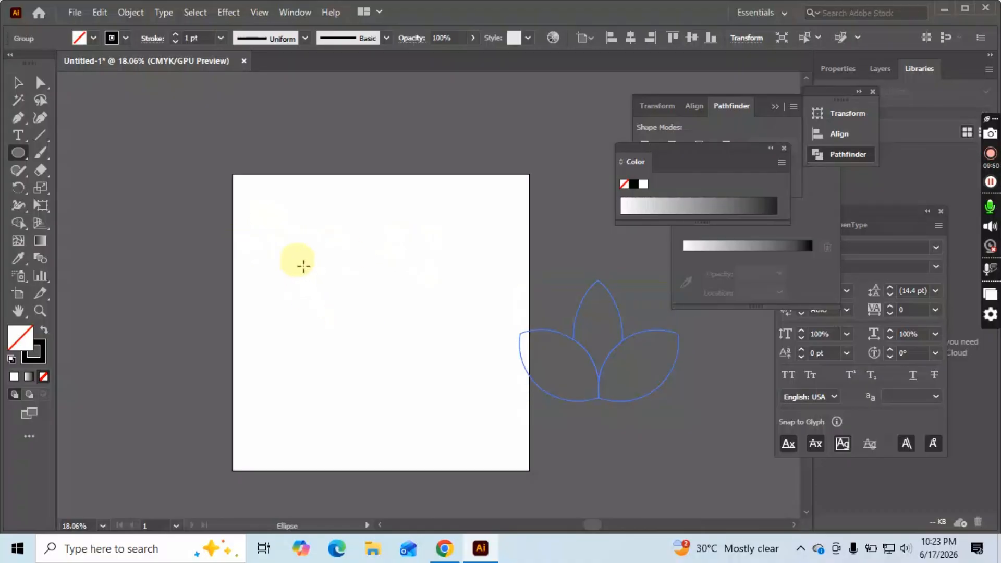
pyautogui.moveTo(301, 265); pyautogui.dragTo(405, 398)
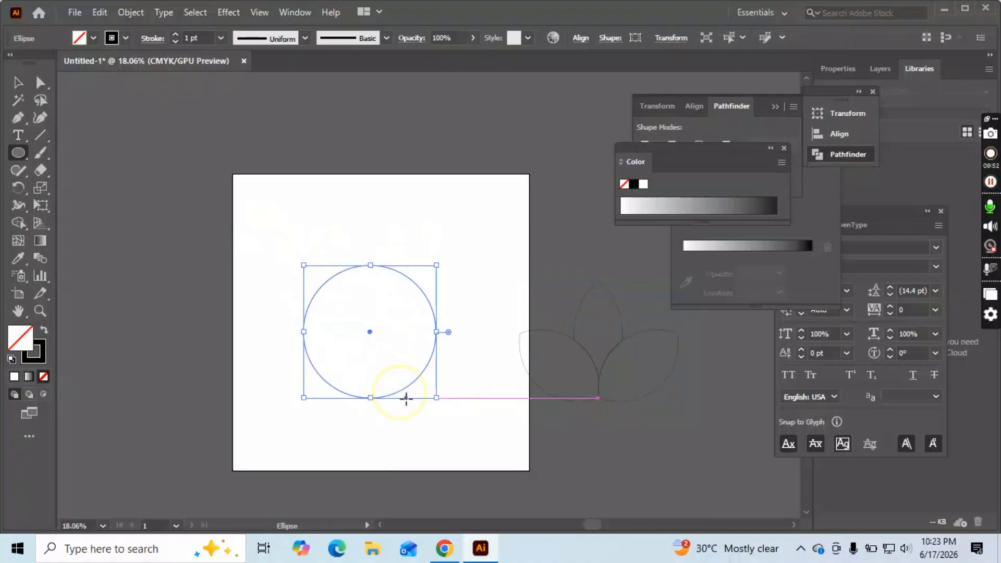
pyautogui.scroll(-4, 360, 322)
pyautogui.press('v')
pyautogui.press('z')
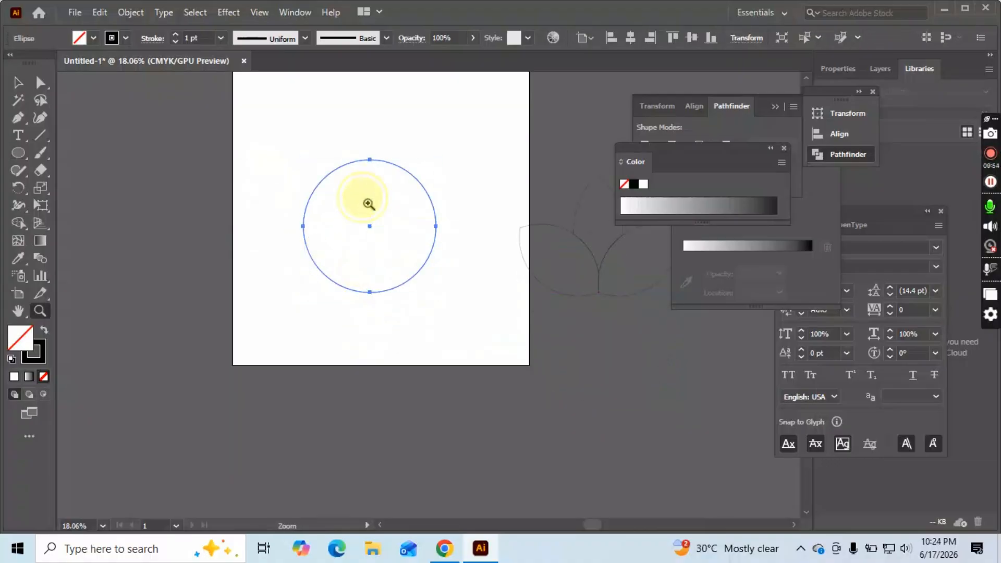
pyautogui.click(365, 204)
pyautogui.moveTo(250, 204); pyautogui.dragTo(277, 278)
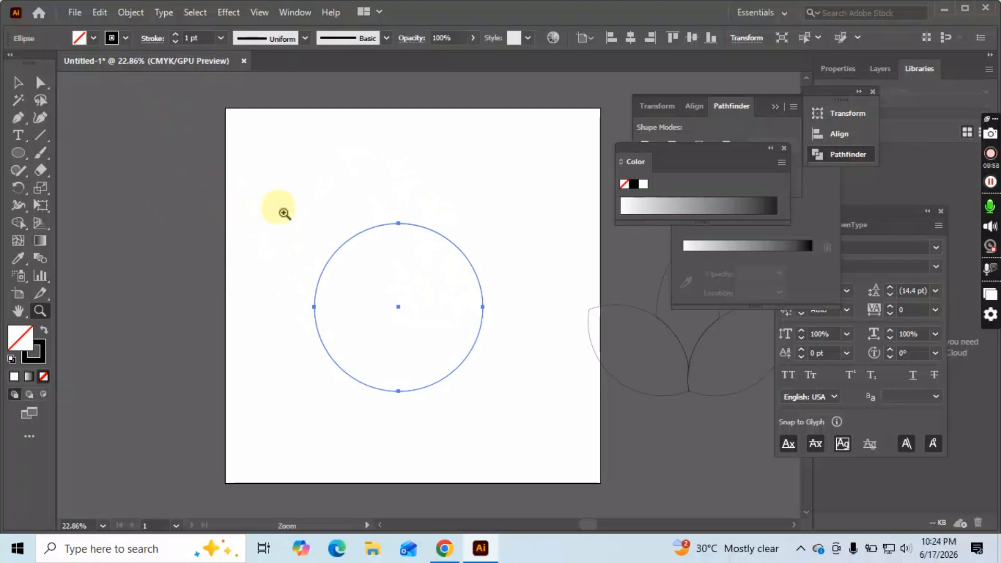
pyautogui.press('v')
pyautogui.click(282, 207)
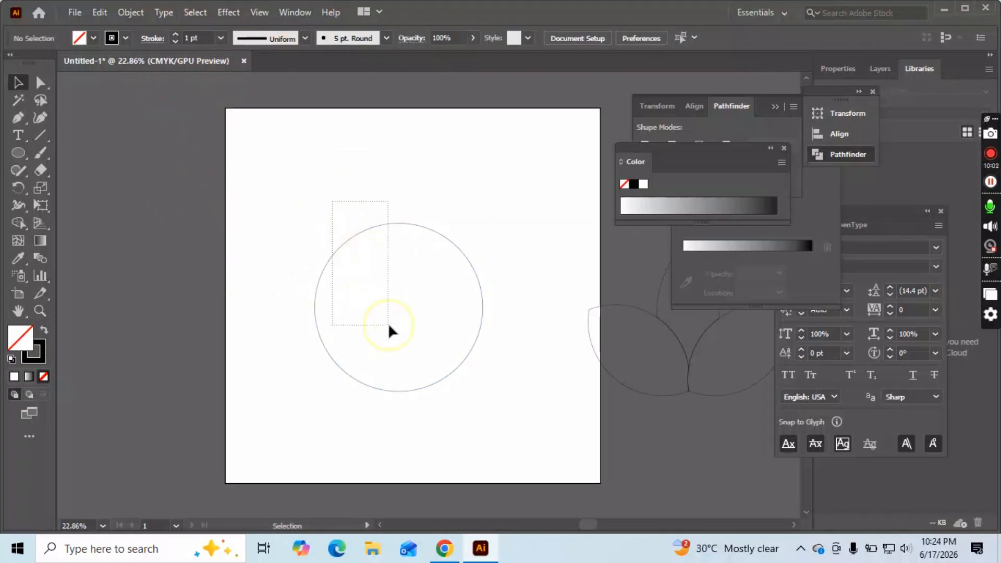
# Apply the lens-shaped width profile, thick in the middle and tapered at both ends, to the circle's stroke.
pyautogui.moveTo(388, 323); pyautogui.dragTo(389, 324)
pyautogui.click(305, 38)
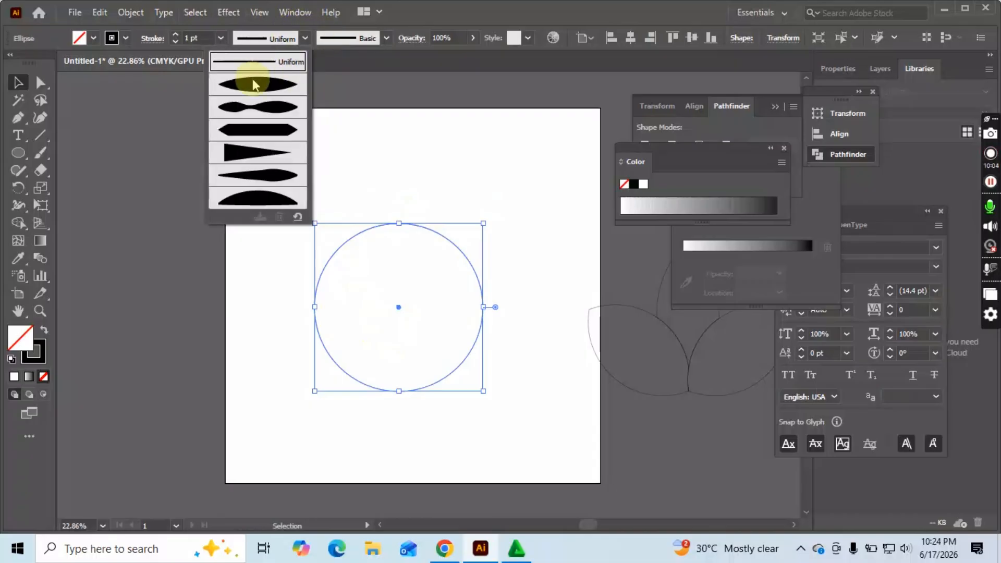
pyautogui.click(254, 85)
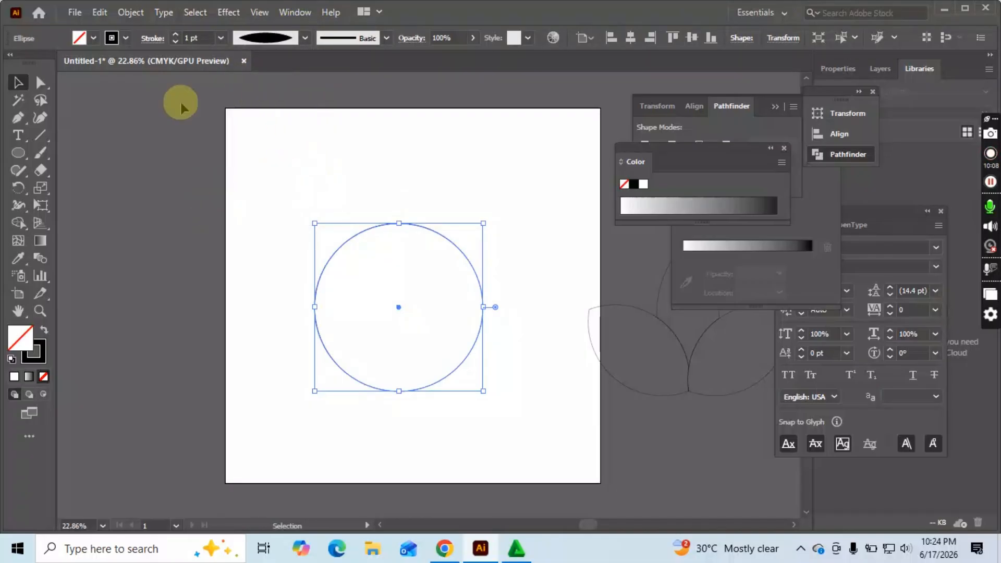
# Set the circle's stroke weight to 20 pt.
pyautogui.click(175, 35)
pyautogui.click(175, 35)
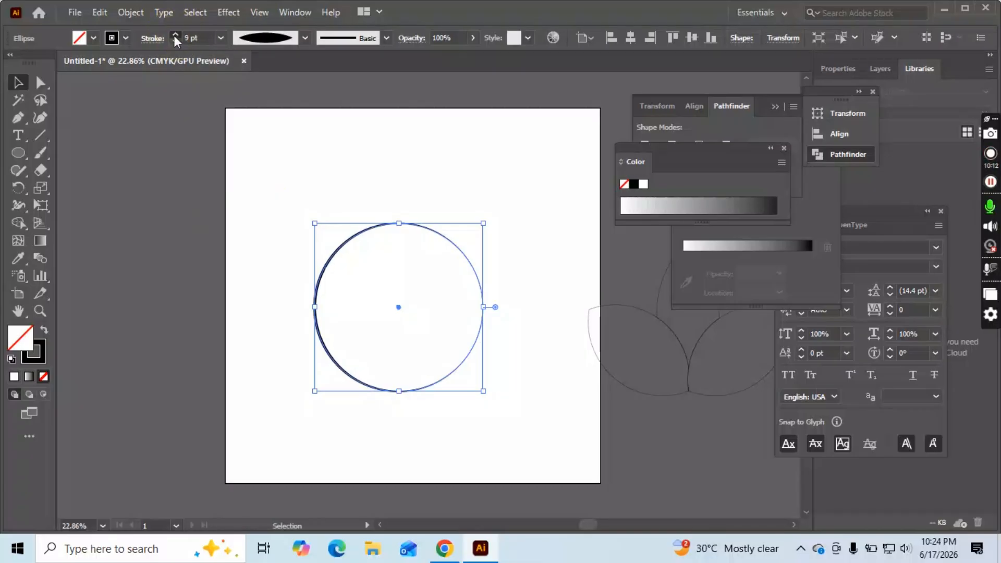
pyautogui.click(175, 35)
pyautogui.click(175, 35)
pyautogui.click(175, 35)
pyautogui.click(175, 35)
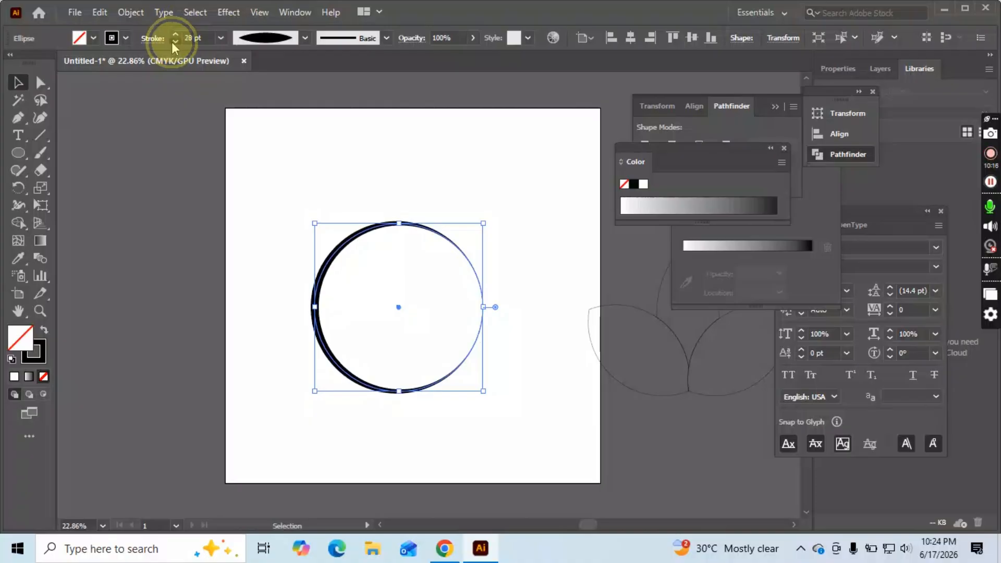
pyautogui.click(175, 41)
pyautogui.click(175, 42)
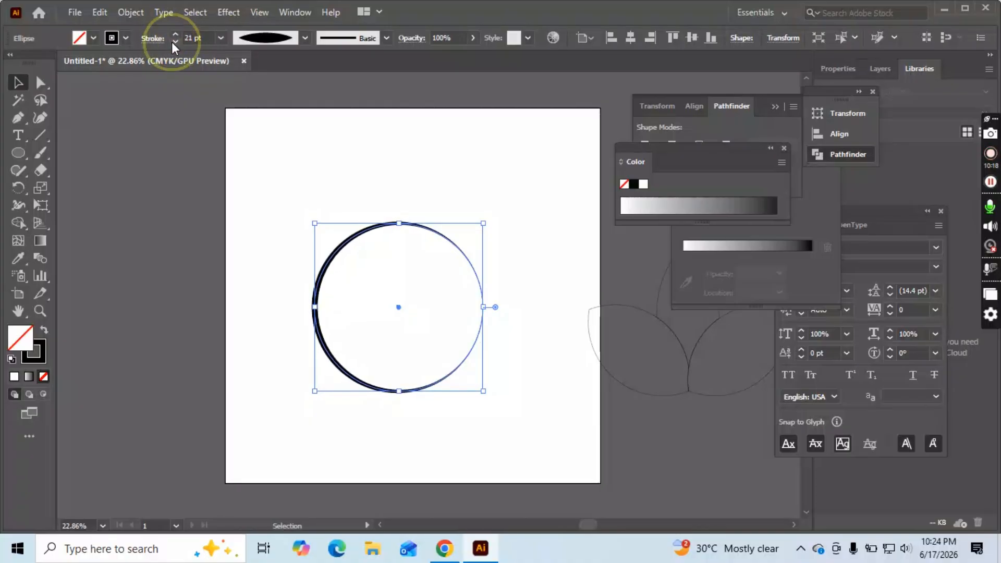
pyautogui.click(393, 168)
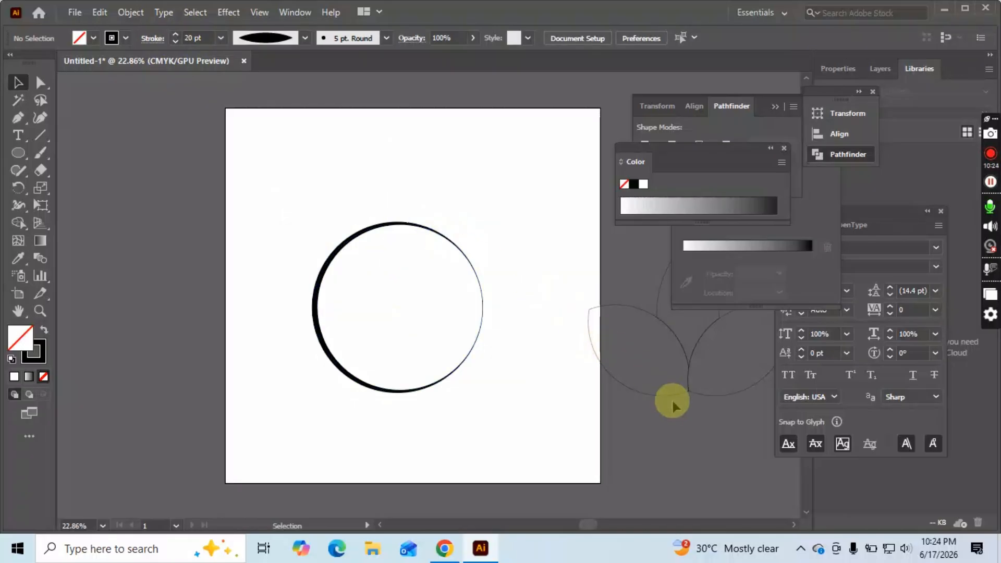
# Move the petal group clear of the artboard and add a slightly larger concentric copy of the tapered circle around the original.
pyautogui.moveTo(540, 201); pyautogui.dragTo(661, 398)
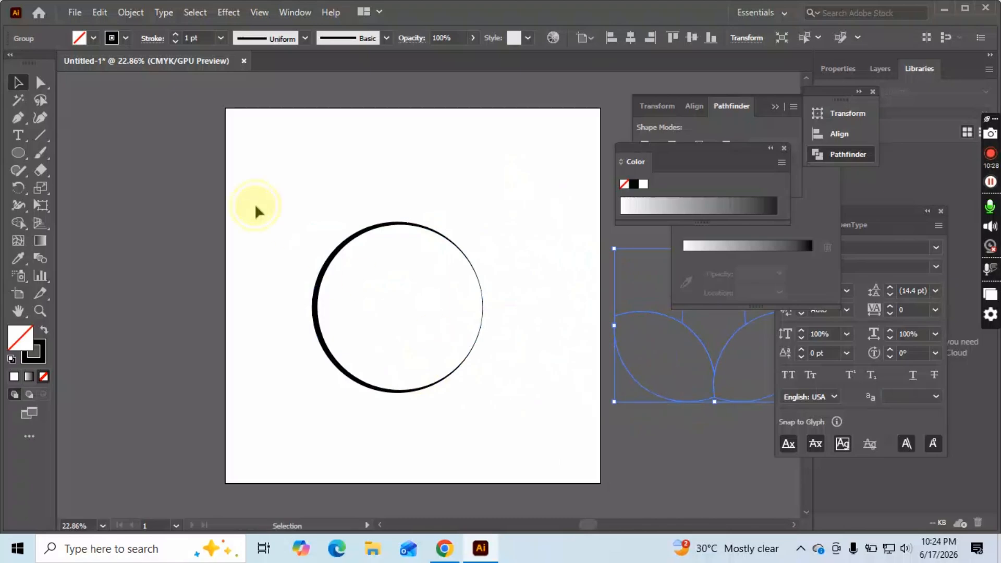
pyautogui.moveTo(256, 211); pyautogui.dragTo(484, 402)
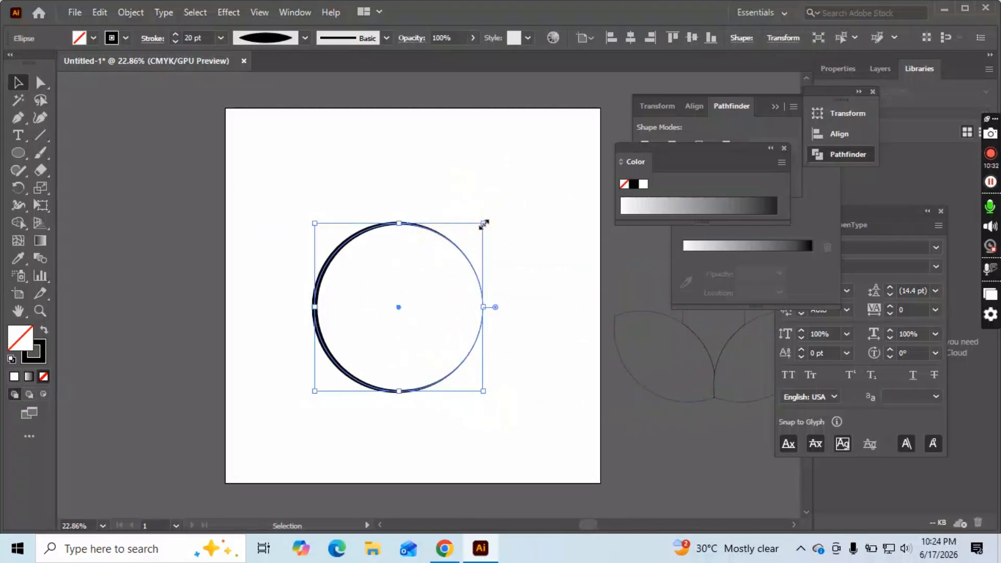
pyautogui.press('a')
pyautogui.press('v')
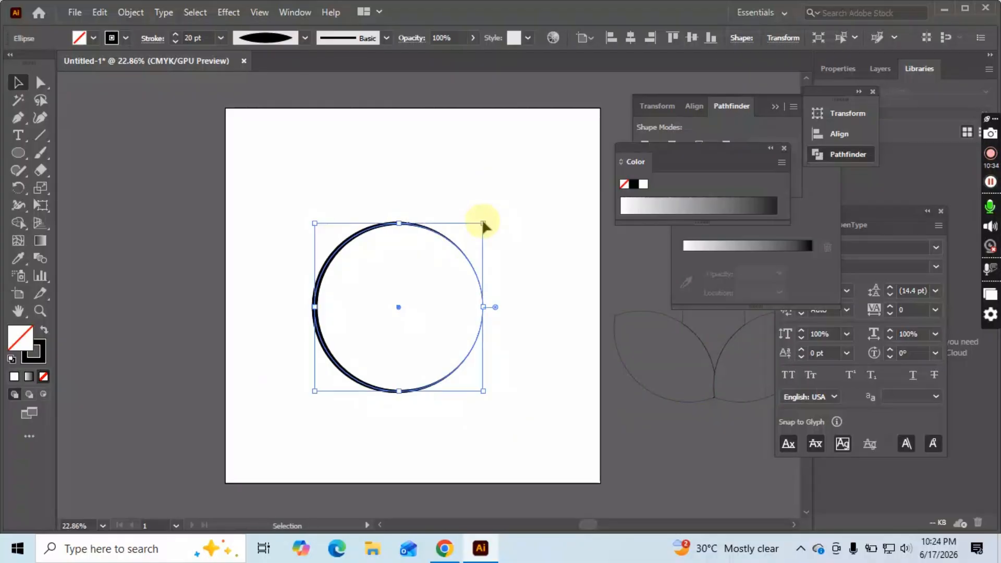
pyautogui.click(482, 221)
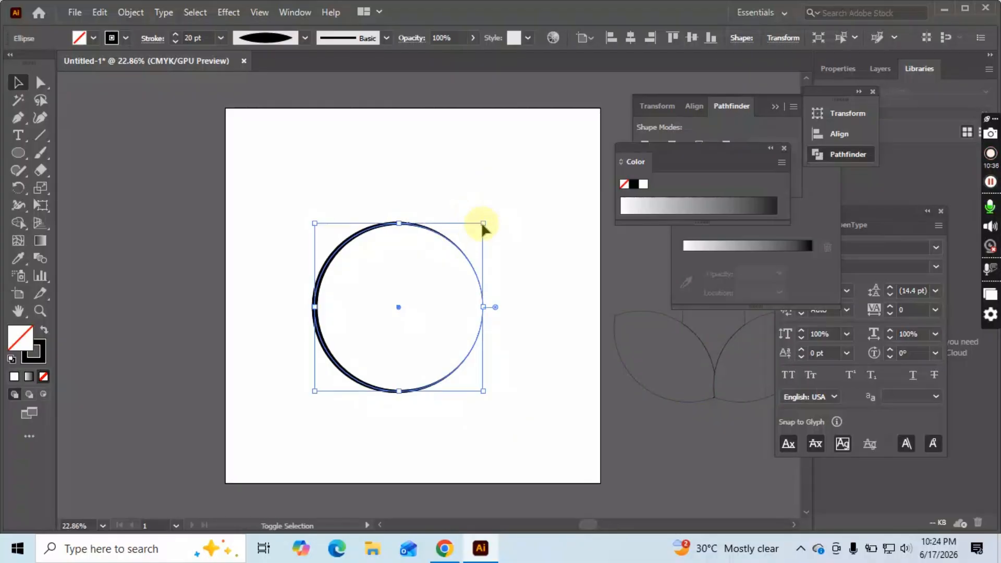
pyautogui.moveTo(484, 224); pyautogui.dragTo(496, 213)
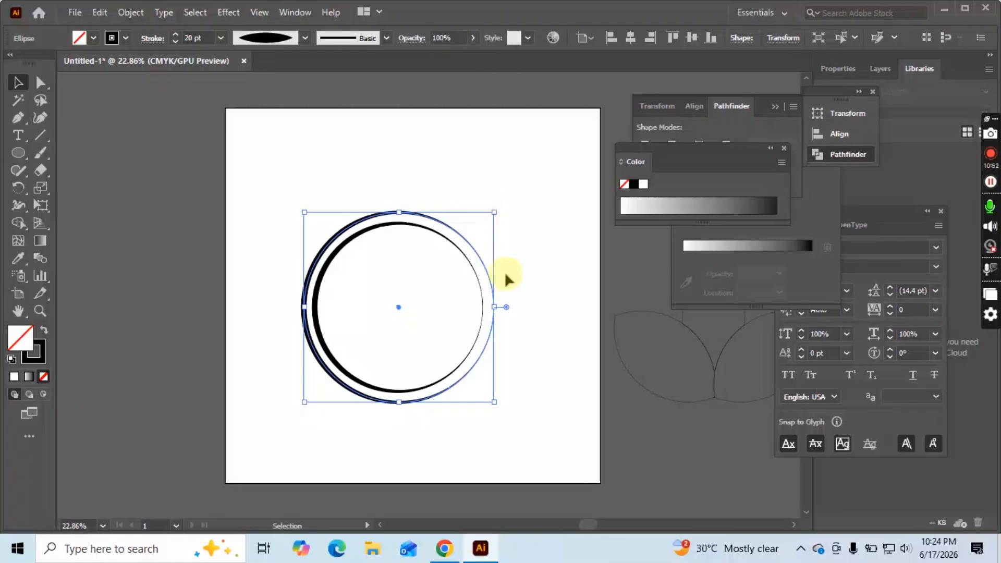
# Reflect the outer circle across the vertical axis so its thick side faces opposite the inner circle's.
pyautogui.rightClick(480, 266)
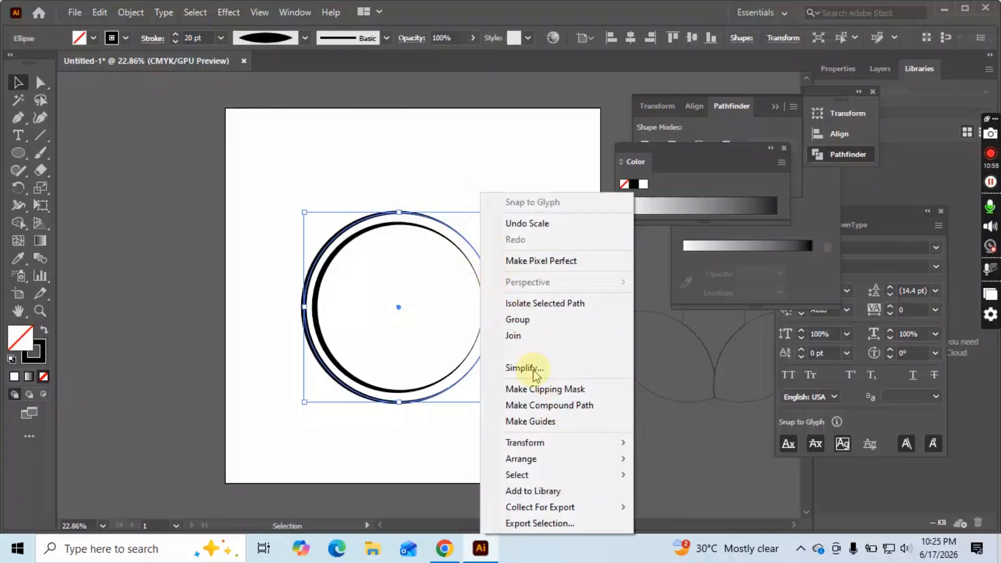
pyautogui.moveTo(514, 444)
pyautogui.click(684, 373)
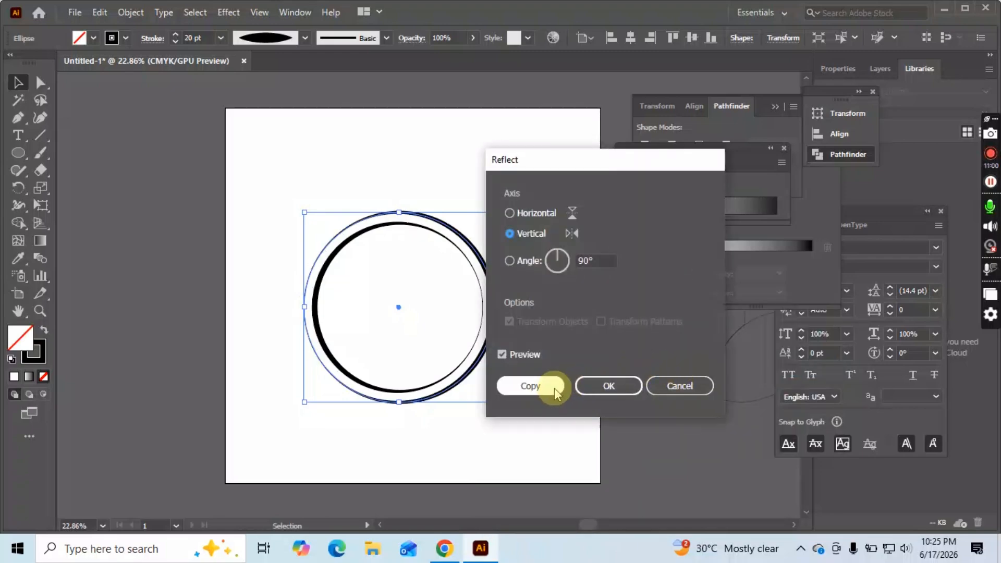
pyautogui.click(604, 386)
pyautogui.click(546, 347)
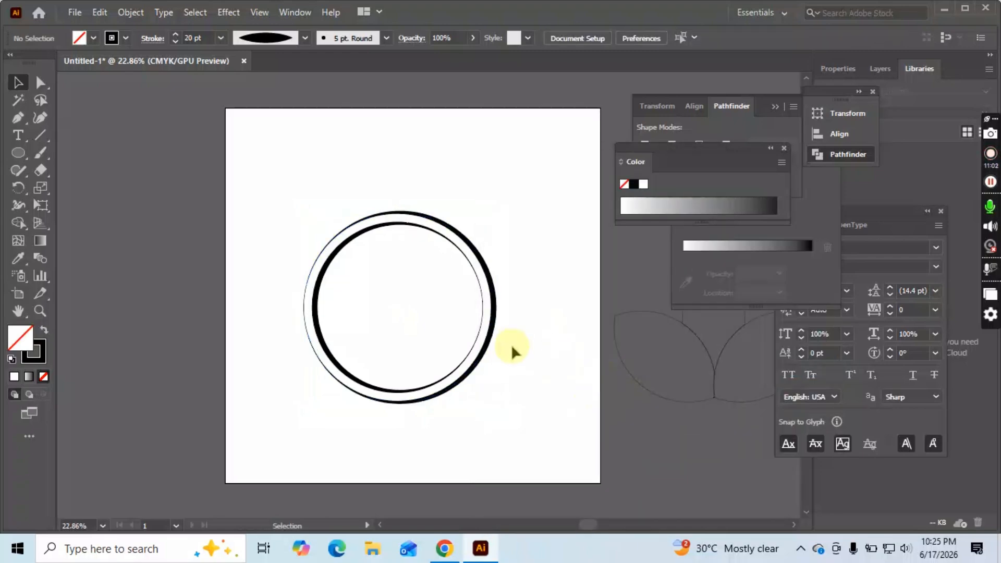
# Shrink the outer circle about its centre to leave only a narrow gap around the inner circle.
pyautogui.click(493, 334)
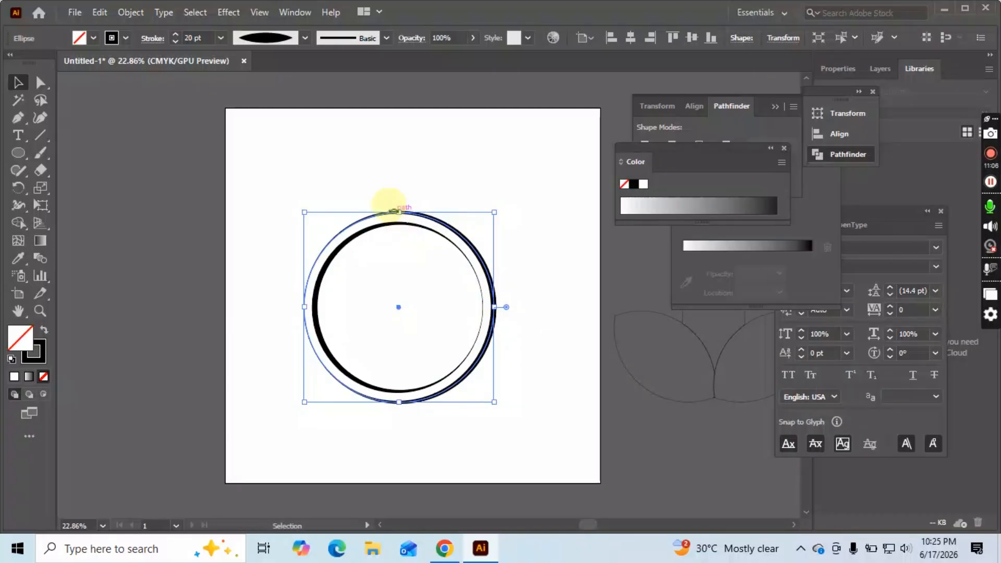
pyautogui.moveTo(399, 214); pyautogui.dragTo(400, 221)
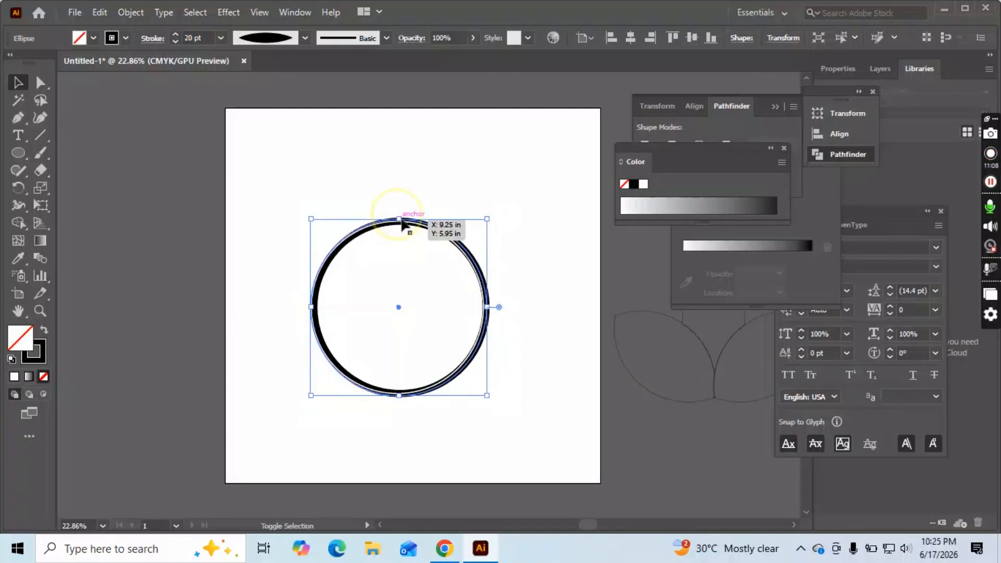
pyautogui.keyDown('shift'); pyautogui.click(403, 220); pyautogui.keyUp('shift')
pyautogui.keyDown('shift'); pyautogui.click(483, 277); pyautogui.keyUp('shift')
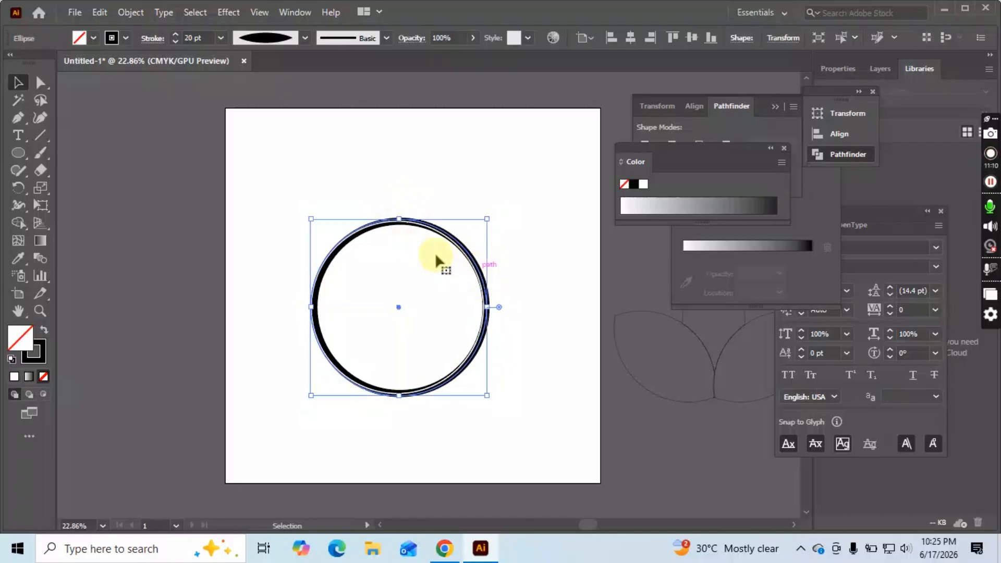
pyautogui.moveTo(400, 214); pyautogui.dragTo(402, 219)
pyautogui.click(527, 232)
# Enlarge the outer circle very slightly about its centre to widen the gap between the two rings.
pyautogui.scroll(-1, 360, 310)
pyautogui.press('z')
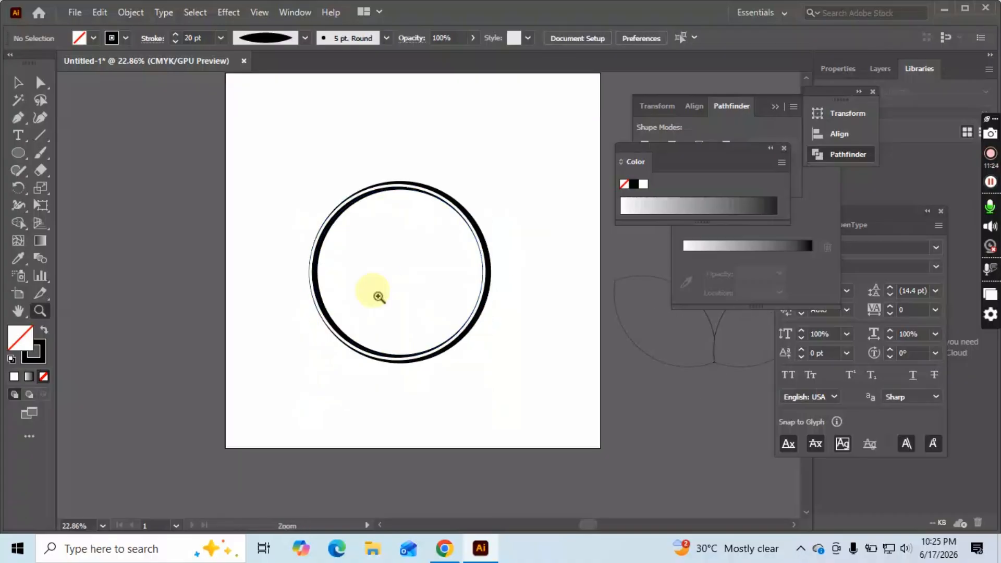
pyautogui.moveTo(412, 257); pyautogui.dragTo(77, 214)
pyautogui.moveTo(429, 229); pyautogui.dragTo(451, 232)
pyautogui.moveTo(399, 257); pyautogui.dragTo(469, 244)
pyautogui.moveTo(369, 283); pyautogui.dragTo(351, 249)
pyautogui.moveTo(277, 258); pyautogui.dragTo(427, 252)
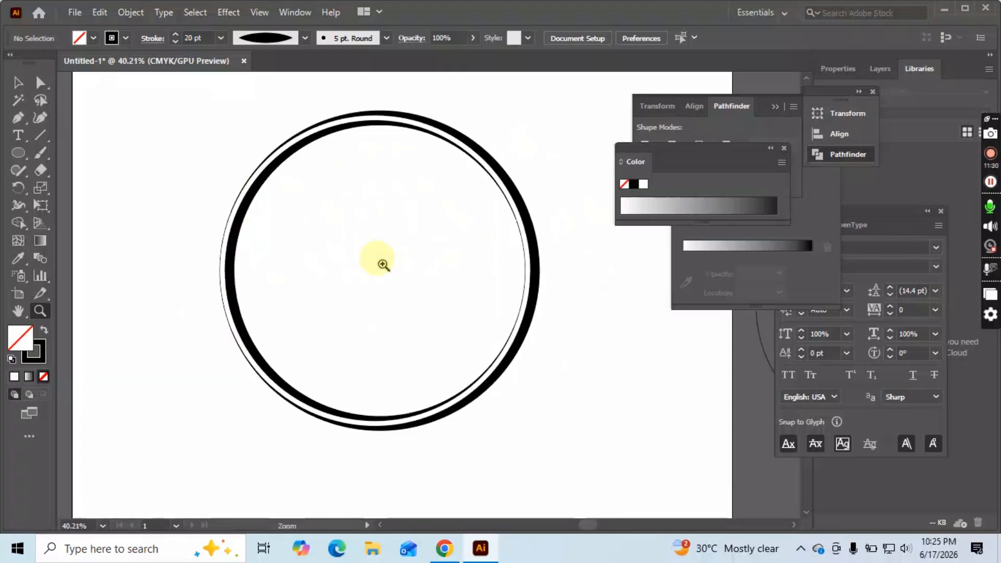
pyautogui.press('v')
pyautogui.click(522, 338)
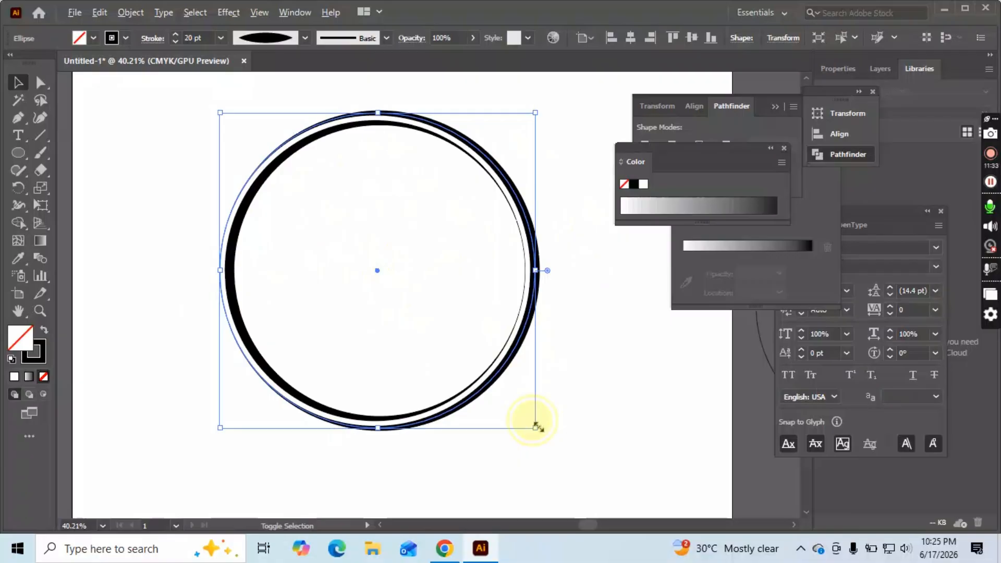
pyautogui.click(537, 427)
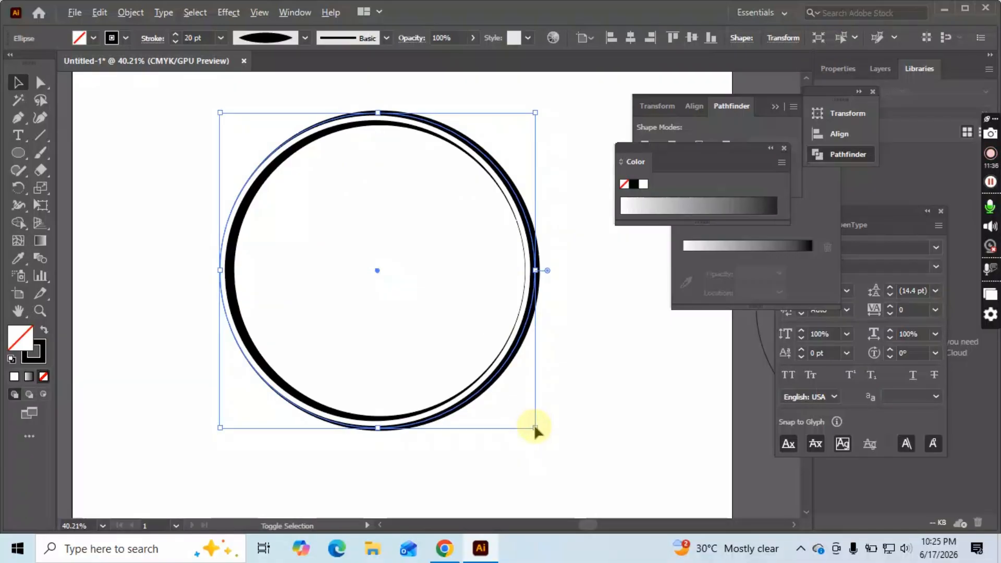
pyautogui.moveTo(537, 428); pyautogui.dragTo(540, 431)
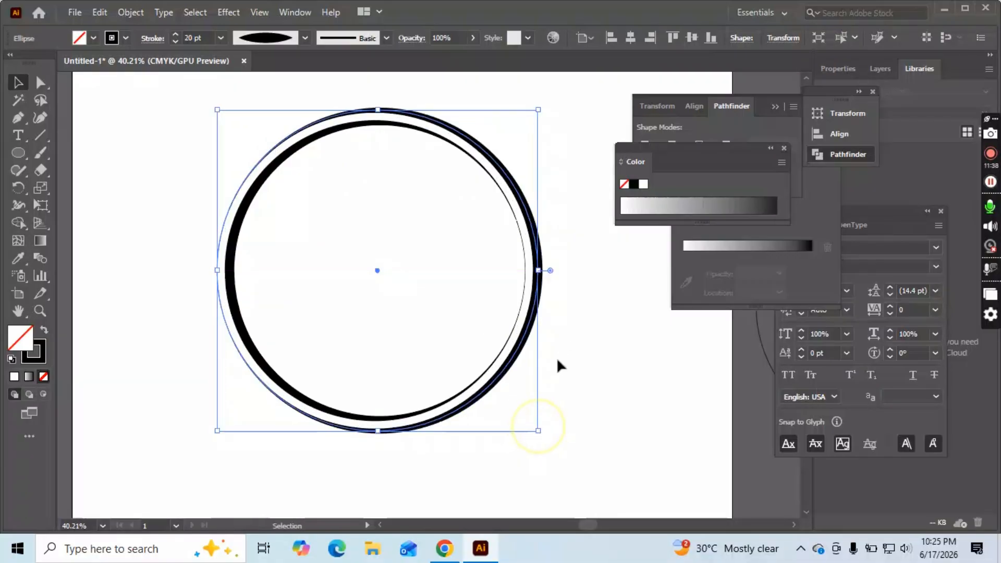
# Examine the double ring at a small size and against the whole artboard.
pyautogui.press('z')
pyautogui.moveTo(476, 230); pyautogui.dragTo(86, 218)
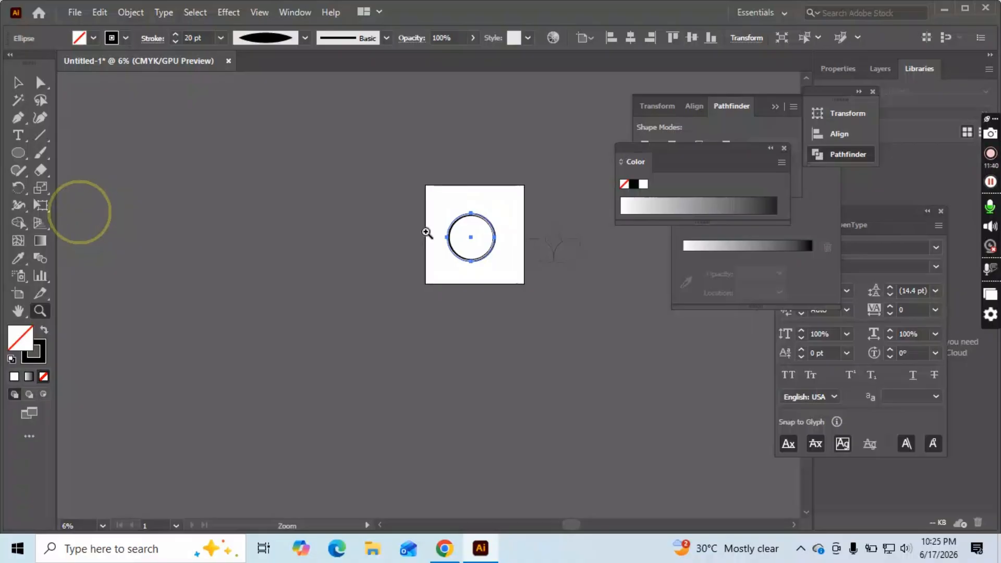
pyautogui.press('v')
pyautogui.click(524, 272)
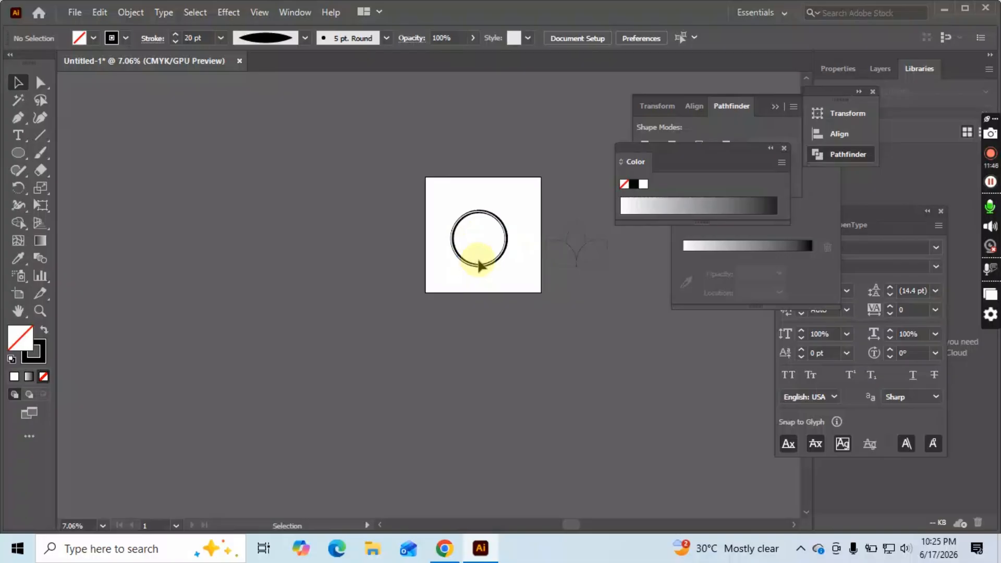
pyautogui.press('z')
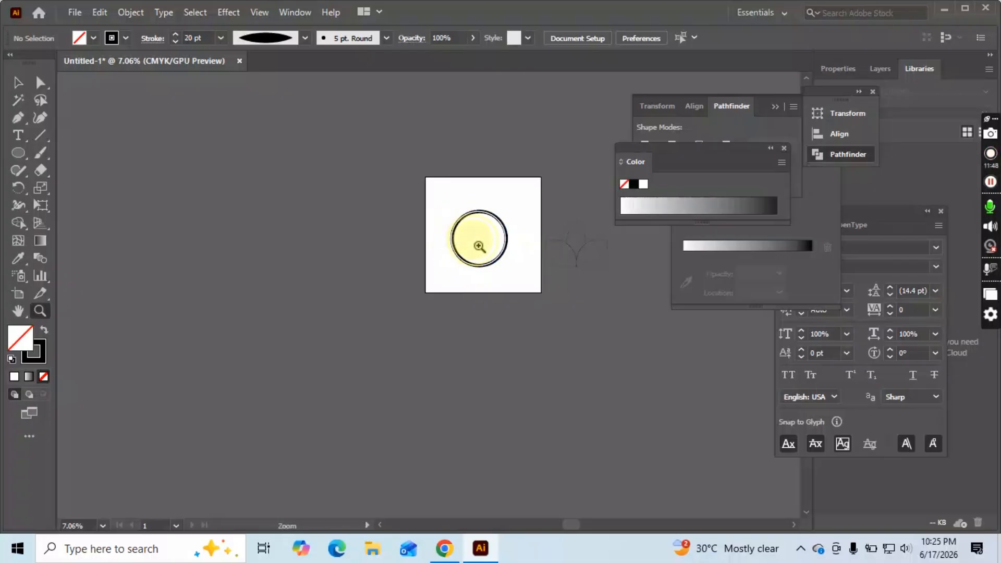
pyautogui.moveTo(468, 242); pyautogui.dragTo(621, 292)
pyautogui.moveTo(417, 243); pyautogui.dragTo(366, 302)
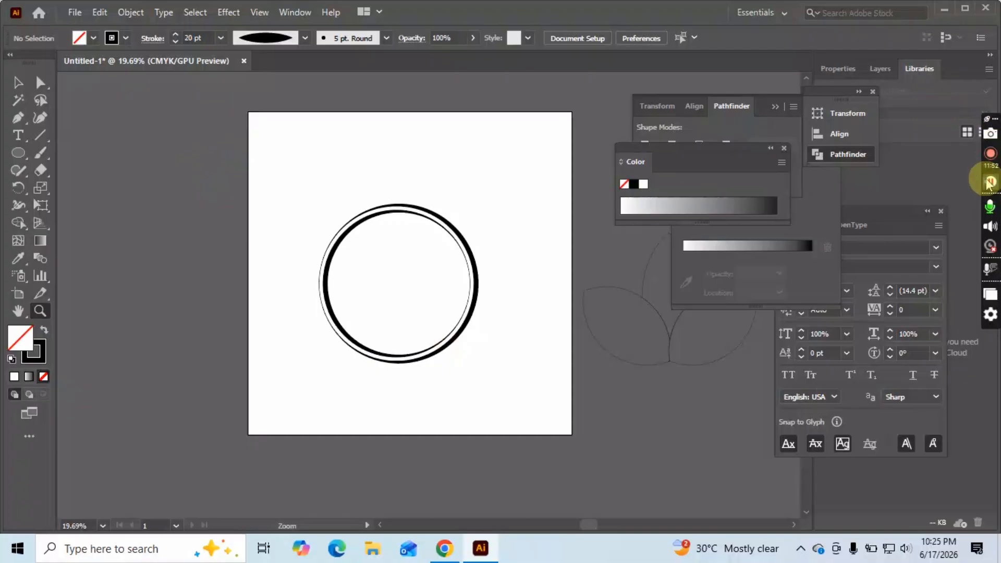
pyautogui.click(990, 181)
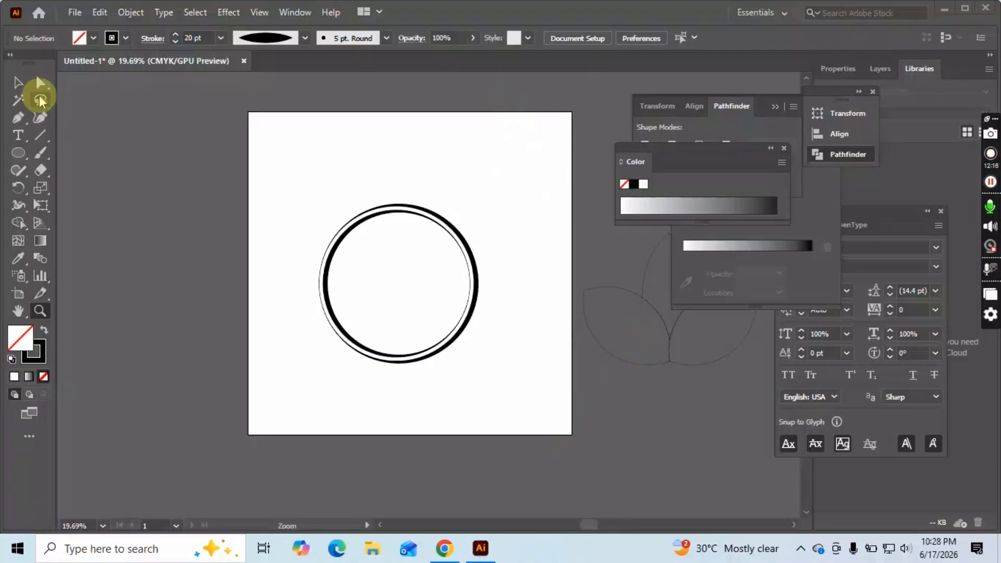
# Move the petal group into the middle of the rings and scale it down proportionally to fit inside the inner circle.
pyautogui.click(21, 82)
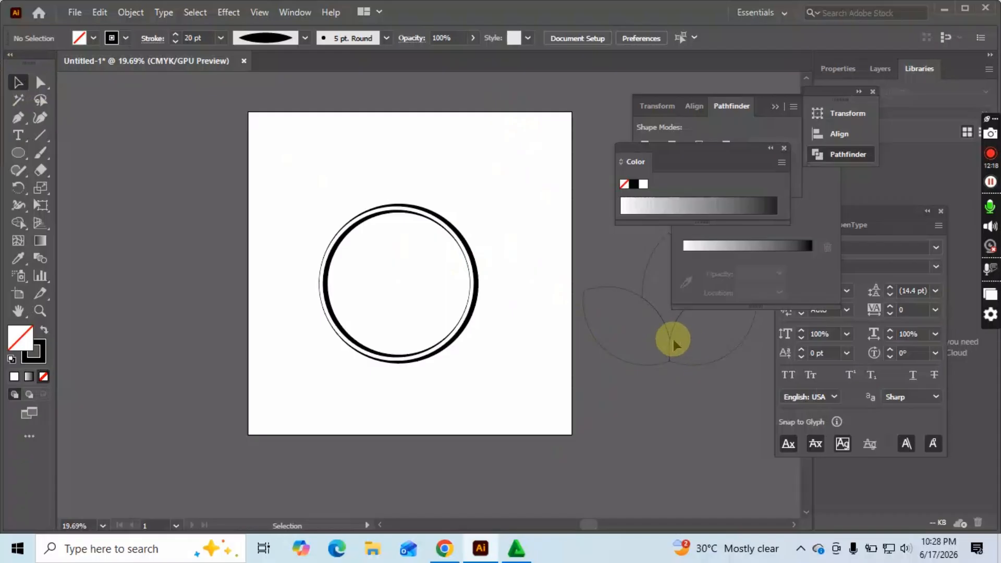
pyautogui.moveTo(672, 341); pyautogui.dragTo(399, 308)
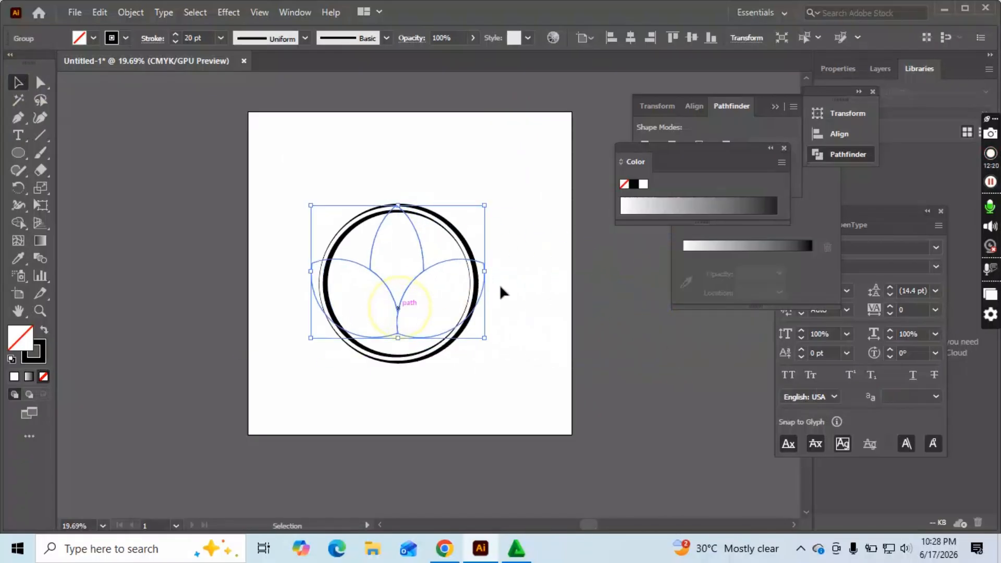
pyautogui.moveTo(484, 271); pyautogui.dragTo(455, 280)
pyautogui.click(548, 308)
pyautogui.click(459, 302)
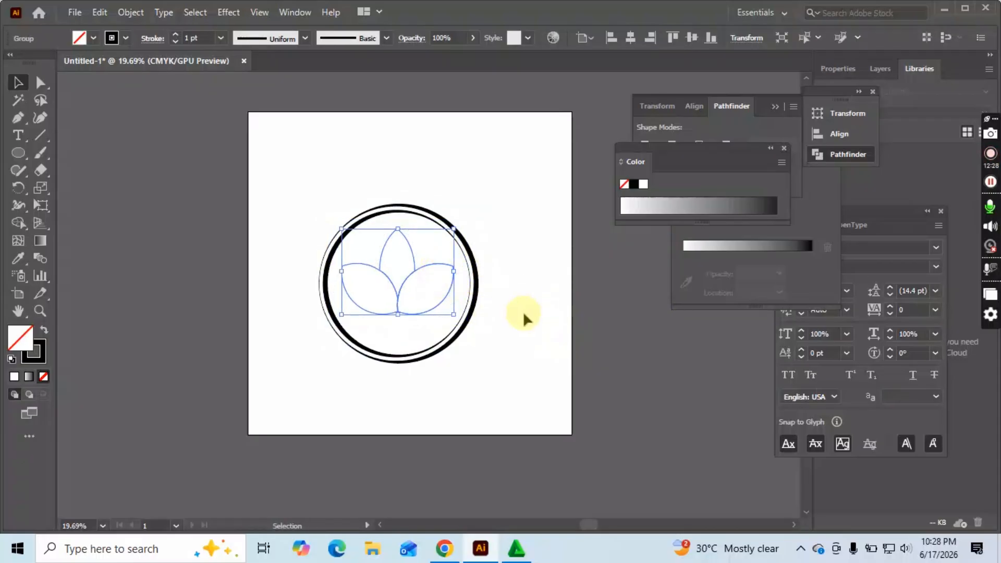
pyautogui.click(523, 312)
# Align the petal group's horizontal centre to the inner circle, using the circle as the key object.
pyautogui.press('z')
pyautogui.moveTo(372, 280); pyautogui.dragTo(444, 302)
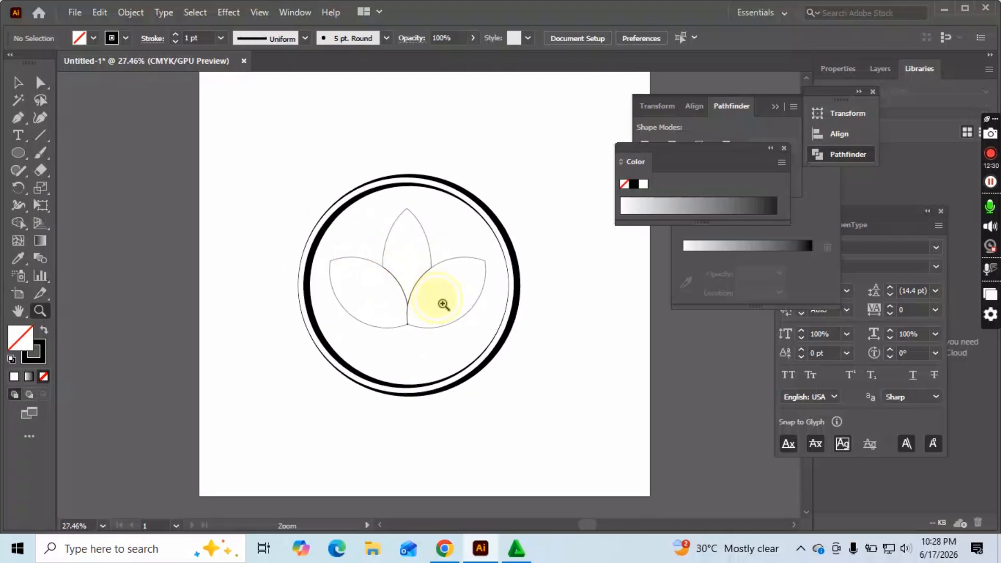
pyautogui.press('v')
pyautogui.click(456, 314)
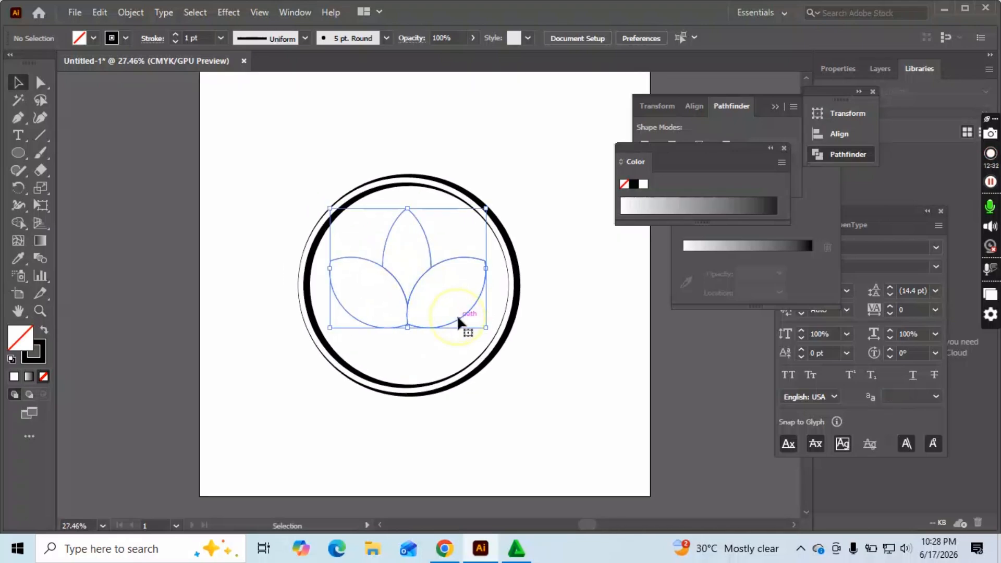
pyautogui.keyDown('shift'); pyautogui.click(504, 317); pyautogui.keyUp('shift')
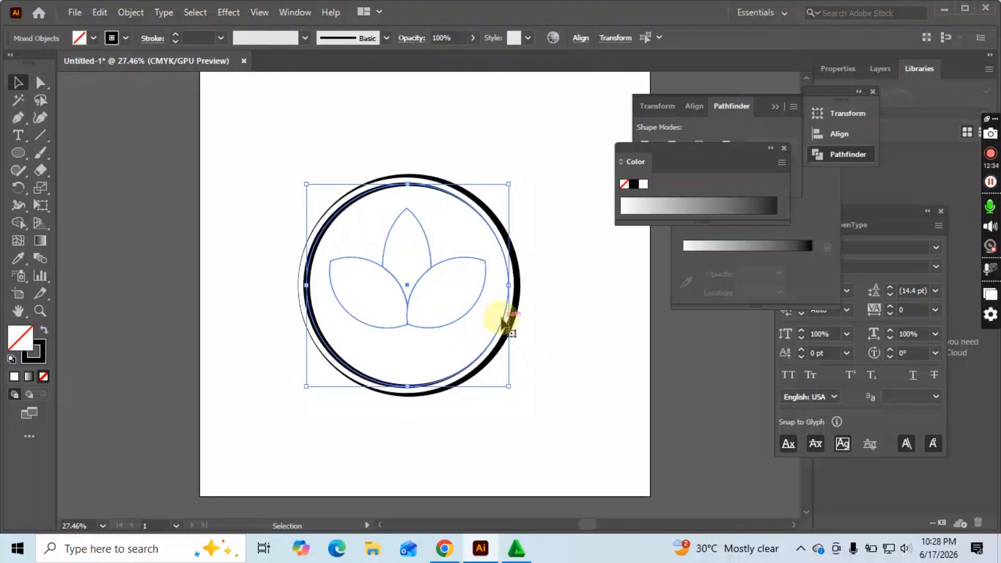
pyautogui.click(504, 319)
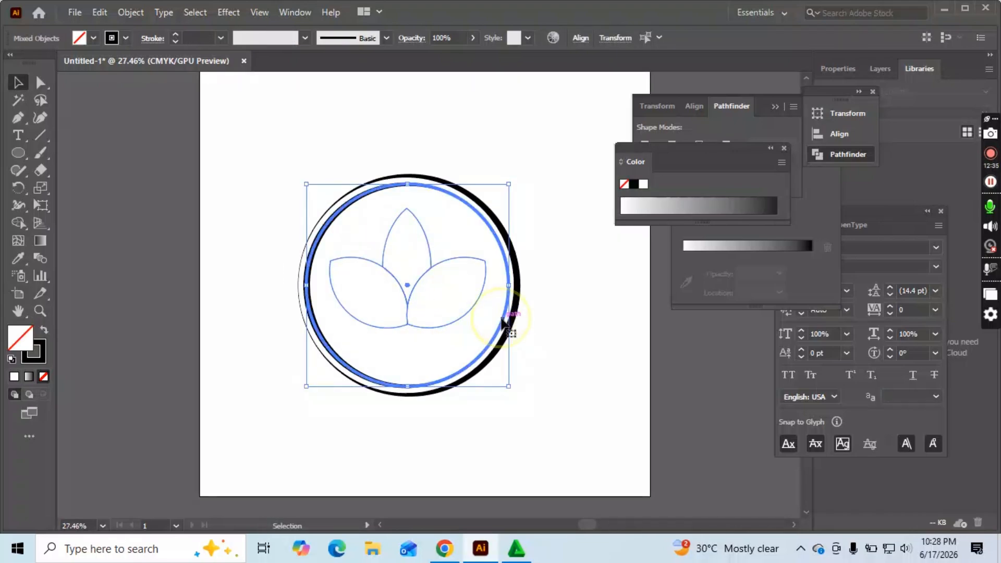
pyautogui.click(579, 38)
pyautogui.click(458, 83)
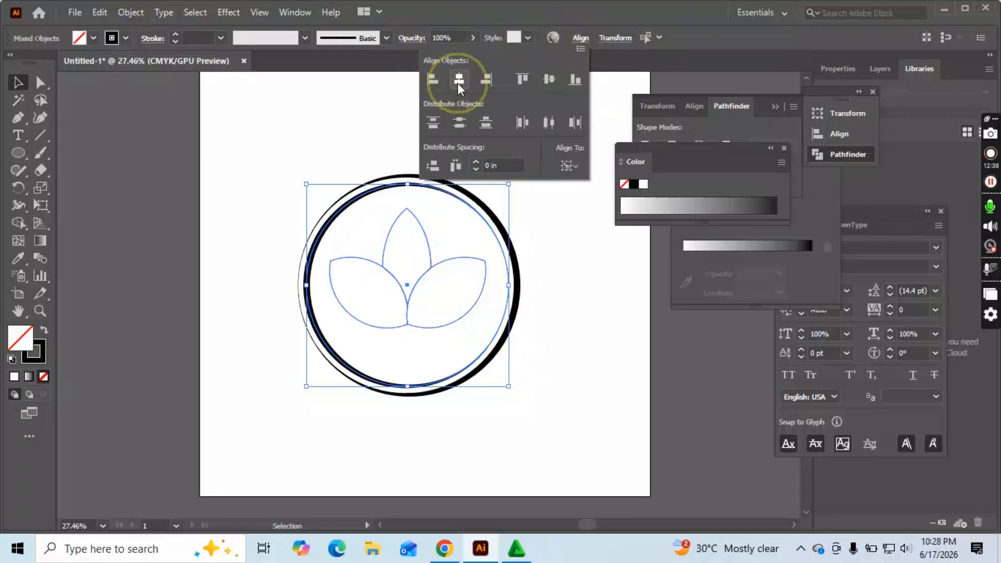
# Align the petal group's vertical centre to the inner circle and swap its fill and stroke so the petals become solid black.
pyautogui.click(555, 77)
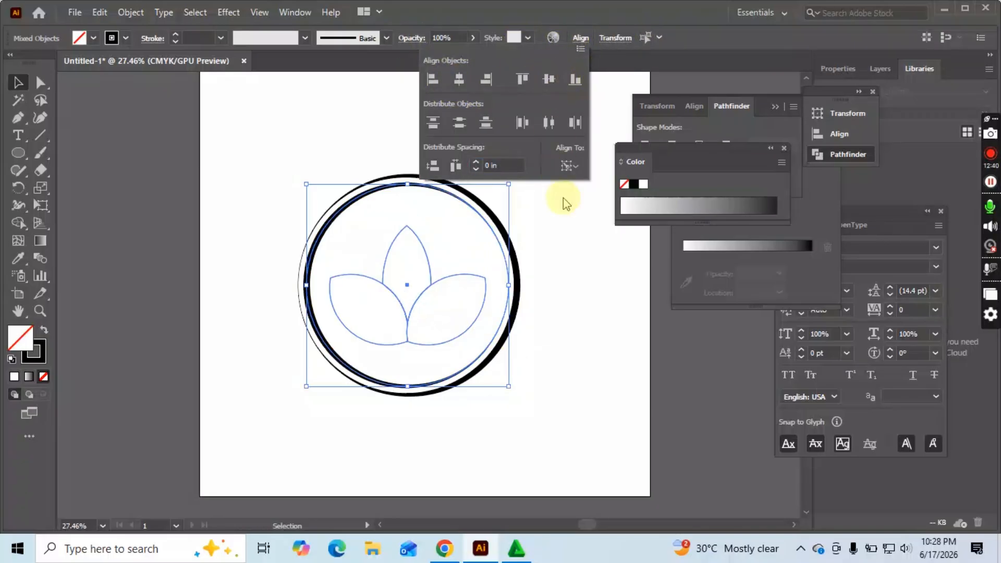
pyautogui.click(549, 263)
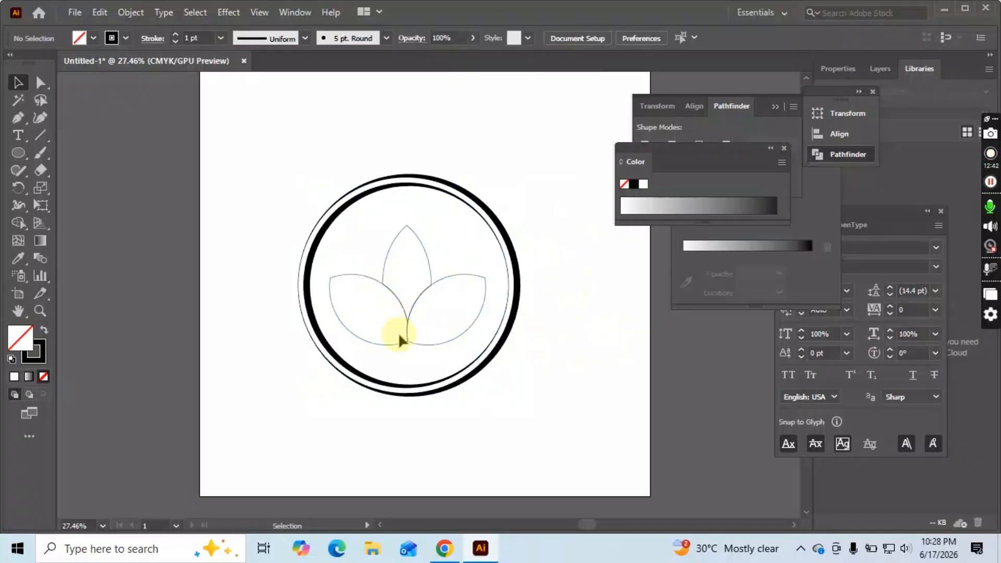
pyautogui.click(432, 339)
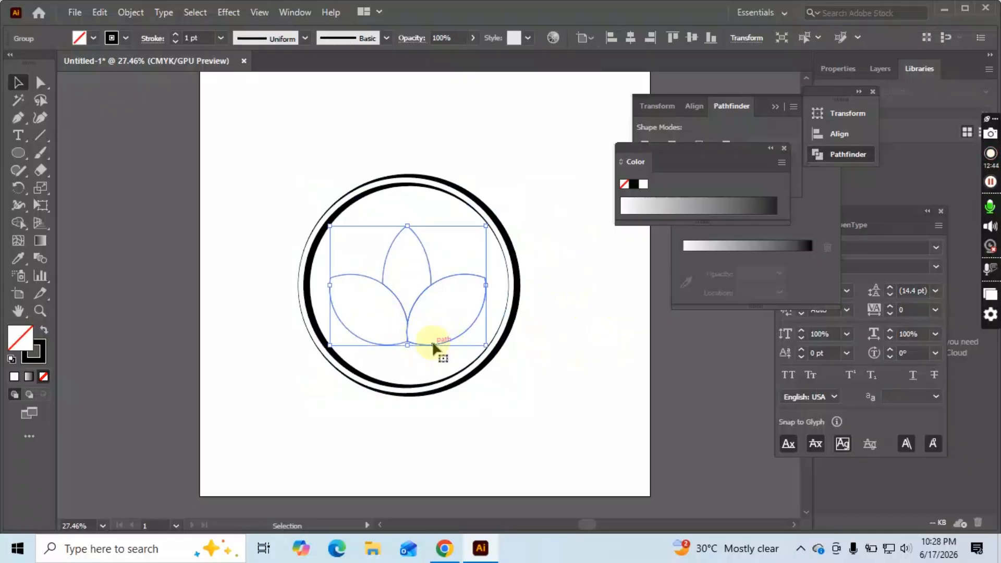
pyautogui.click(43, 330)
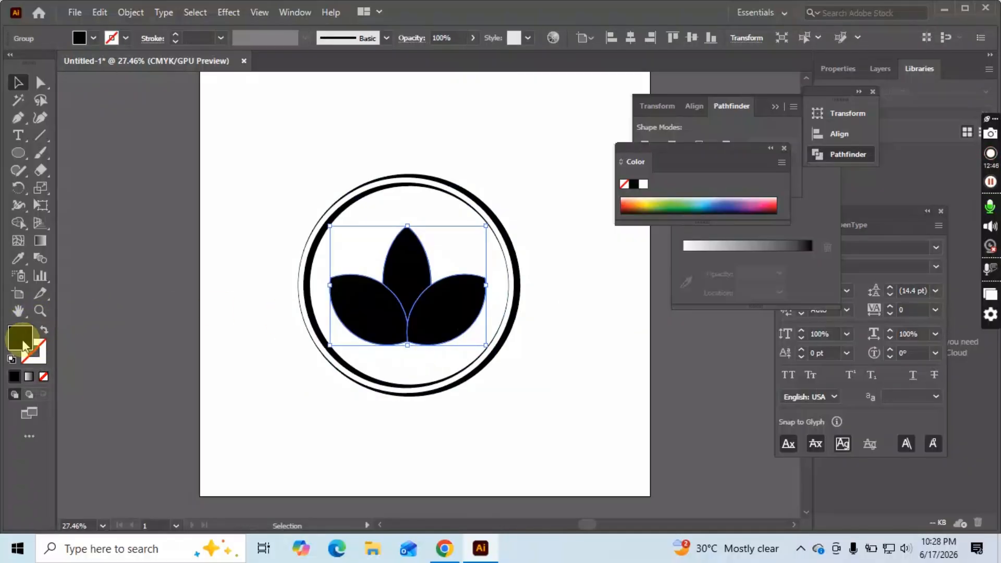
# Change the petal group's fill colour to the dark green 1B6D00.
pyautogui.doubleClick(23, 344)
pyautogui.click(517, 315)
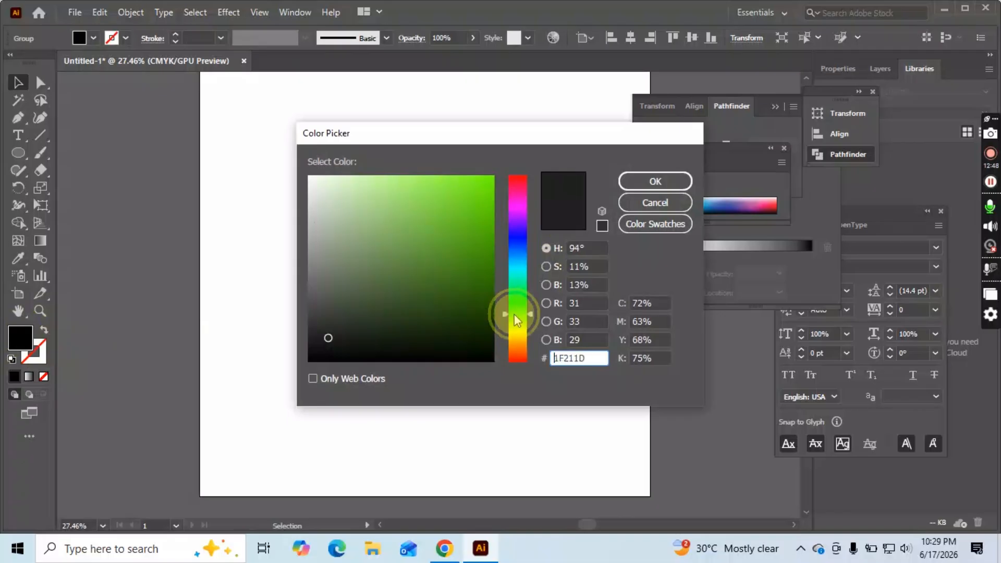
pyautogui.moveTo(472, 283)
pyautogui.mouseDown()
pyautogui.moveTo(518, 309)
pyautogui.moveTo(483, 262)
pyautogui.moveTo(493, 281)
pyautogui.mouseUp()
pyautogui.click(521, 314)
pyautogui.click(524, 314)
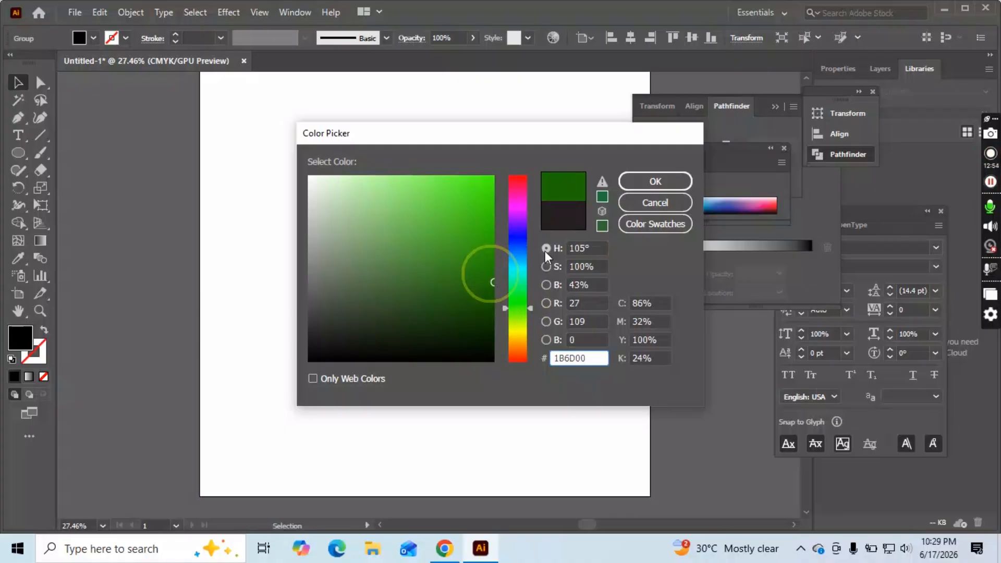
pyautogui.click(684, 181)
pyautogui.click(572, 284)
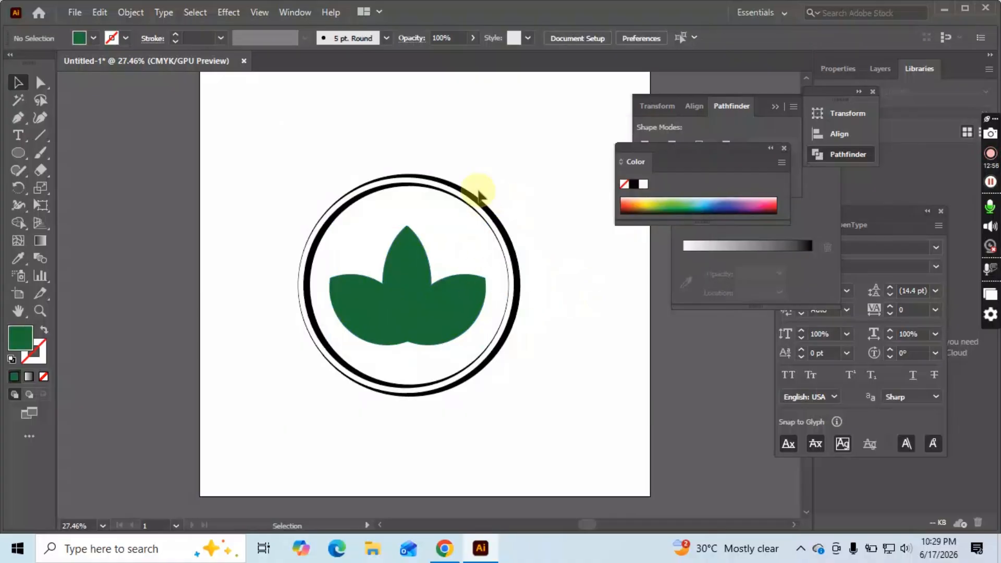
# Adjust the petal group's green fill to a slightly brighter shade.
pyautogui.click(391, 313)
pyautogui.doubleClick(23, 338)
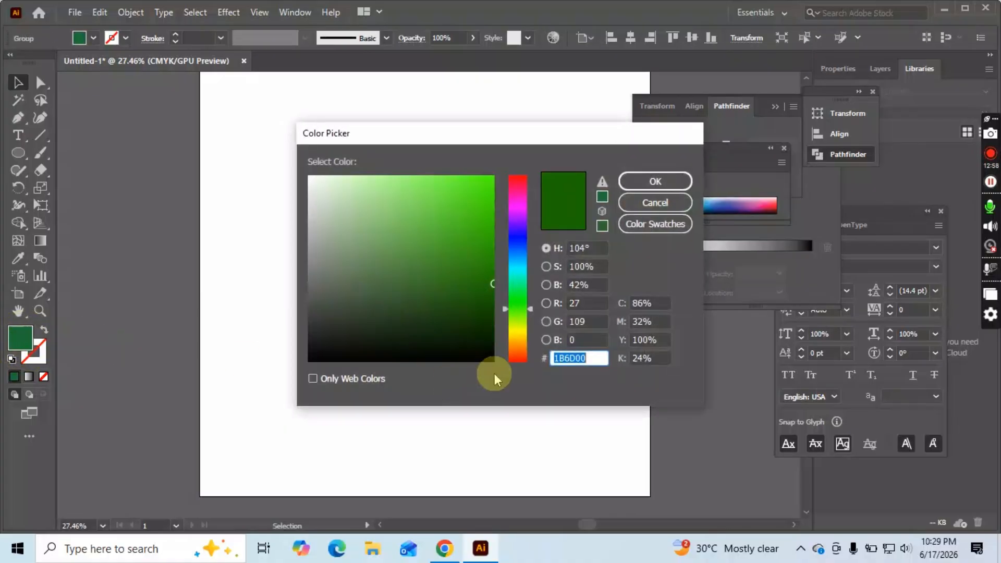
pyautogui.moveTo(504, 316)
pyautogui.mouseDown()
pyautogui.moveTo(505, 325)
pyautogui.moveTo(504, 308)
pyautogui.mouseUp()
pyautogui.moveTo(480, 260); pyautogui.dragTo(490, 272)
pyautogui.click(653, 184)
pyautogui.click(568, 289)
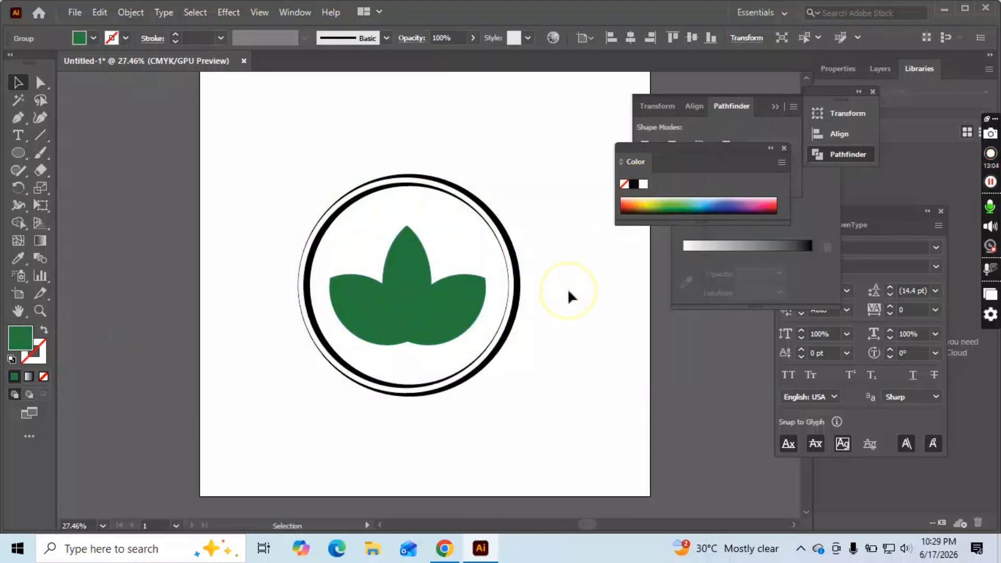
# Sample a green from the colour spectrum for the petal group and refine the fill to 197200.
pyautogui.click(457, 301)
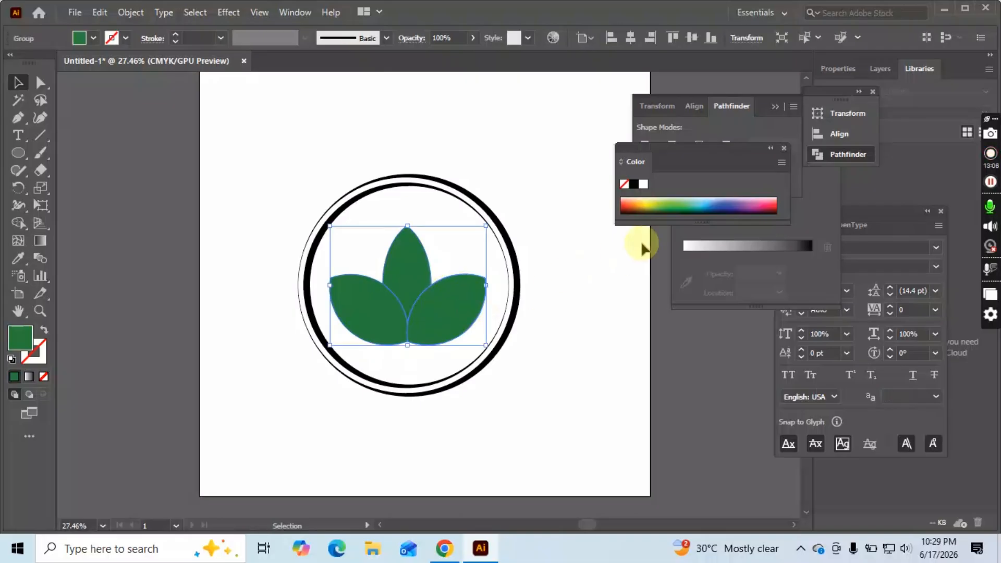
pyautogui.press('i')
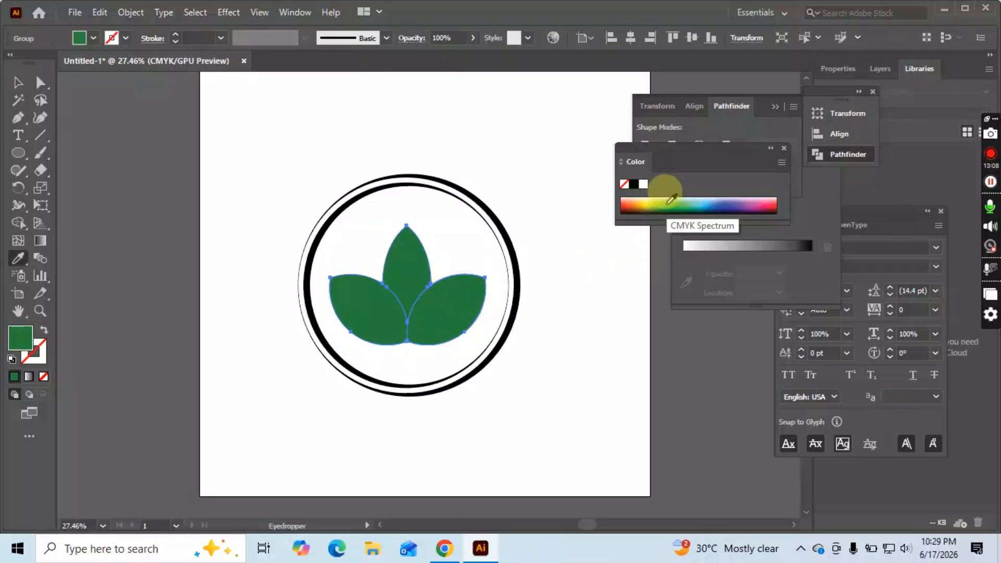
pyautogui.click(673, 206)
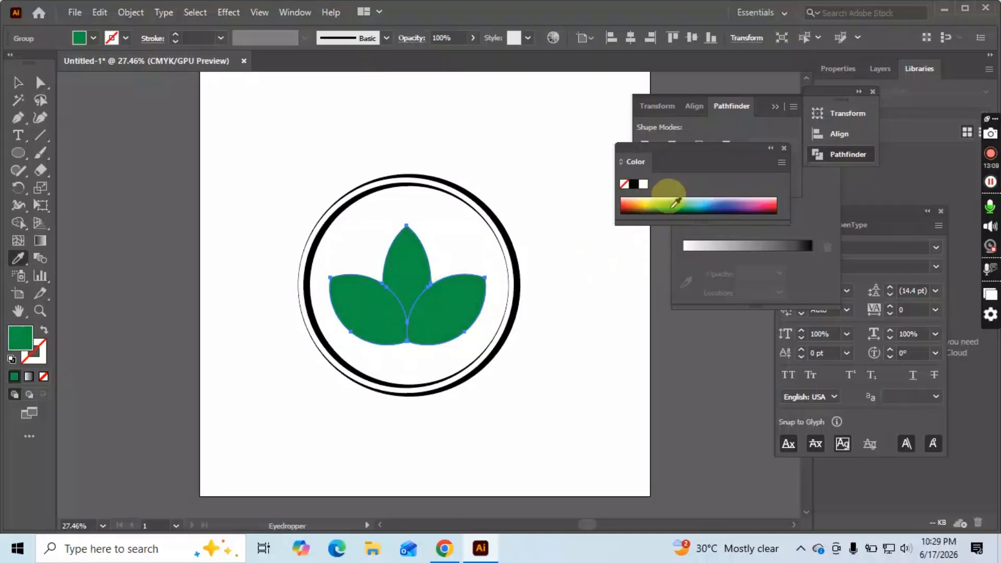
pyautogui.doubleClick(21, 336)
pyautogui.moveTo(509, 287)
pyautogui.mouseDown()
pyautogui.moveTo(509, 315)
pyautogui.moveTo(495, 277)
pyautogui.mouseUp()
pyautogui.click(490, 277)
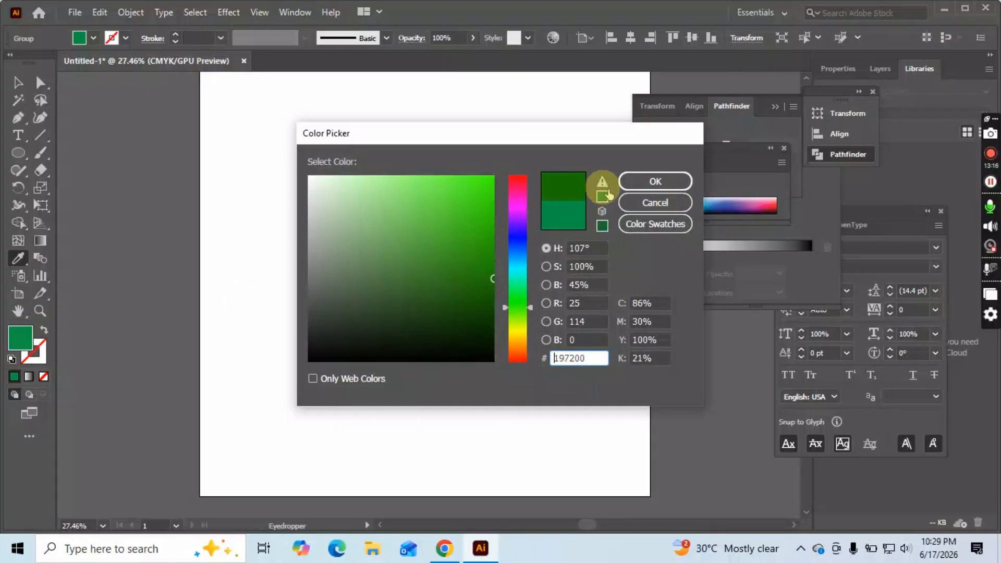
pyautogui.click(651, 181)
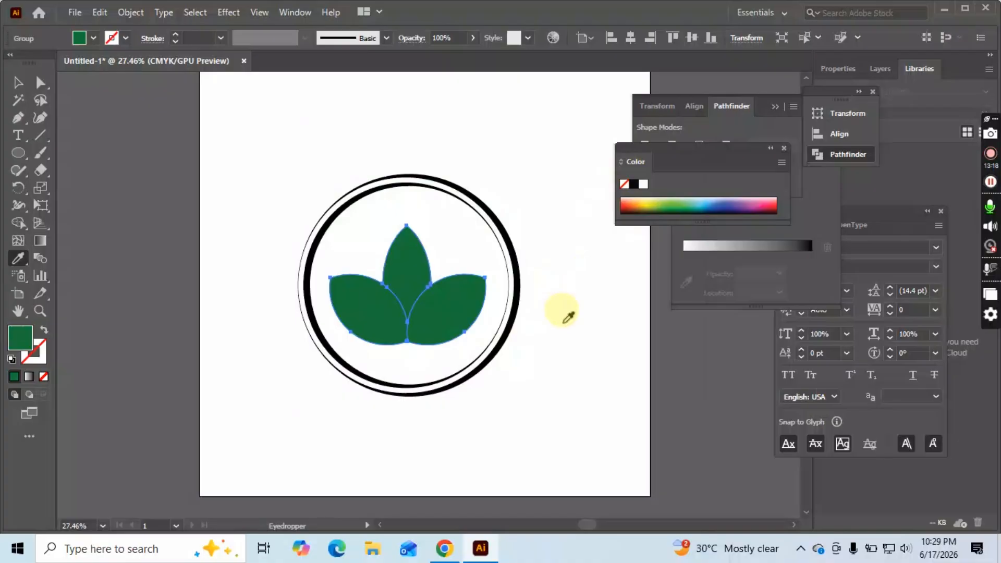
pyautogui.press('v')
pyautogui.click(573, 357)
# Give the petal group a black 000000 stroke with a weight of 6 pt.
pyautogui.scroll(-3, 438, 287)
pyautogui.press('z')
pyautogui.moveTo(428, 214); pyautogui.dragTo(386, 245)
pyautogui.scroll(3, 398, 301)
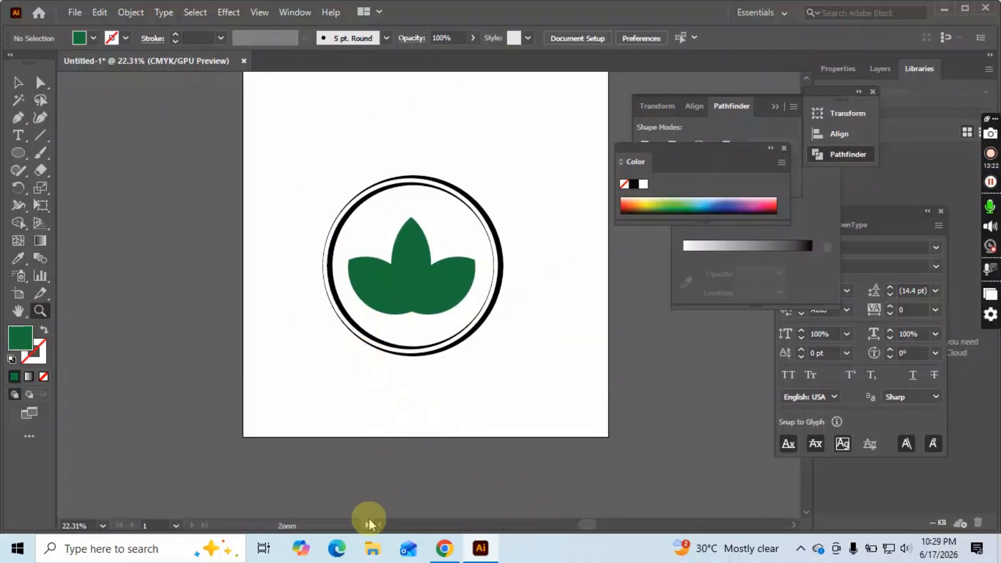
pyautogui.press('v')
pyautogui.click(432, 290)
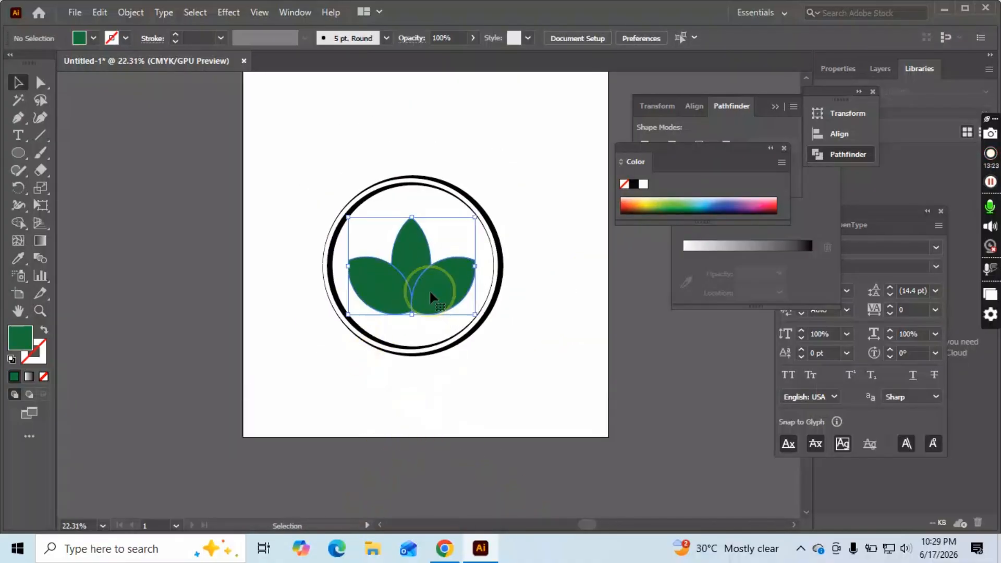
pyautogui.doubleClick(35, 357)
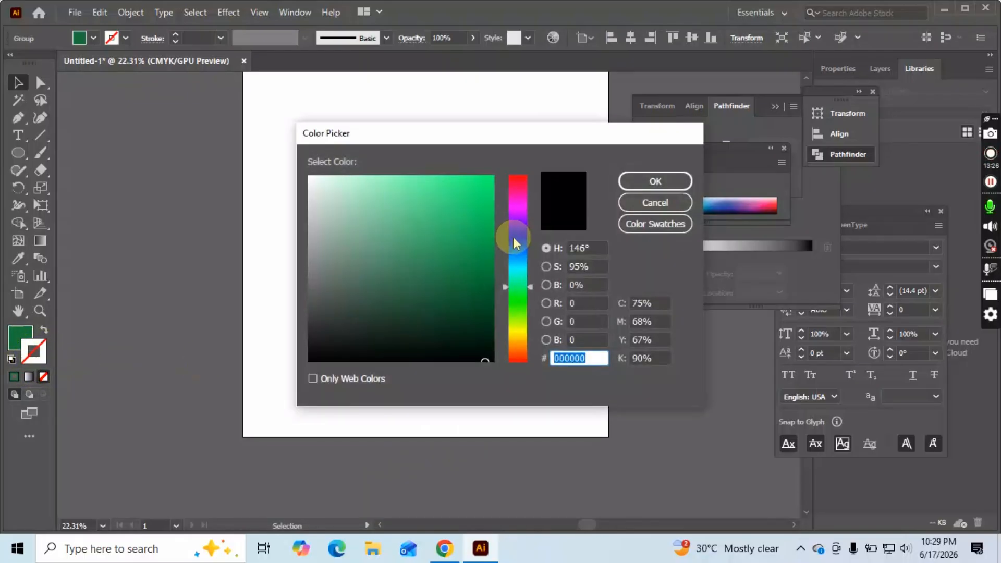
pyautogui.click(626, 191)
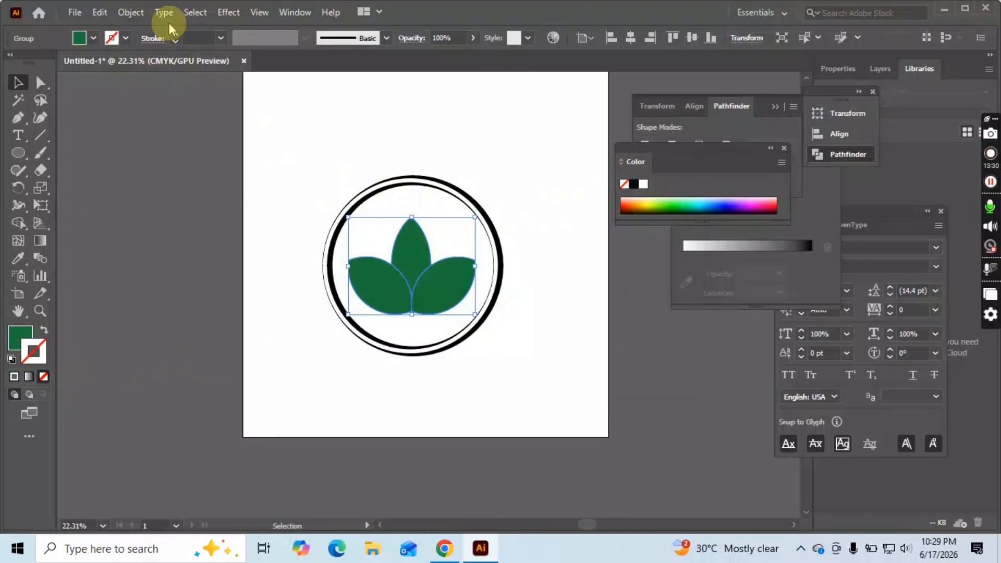
pyautogui.click(177, 33)
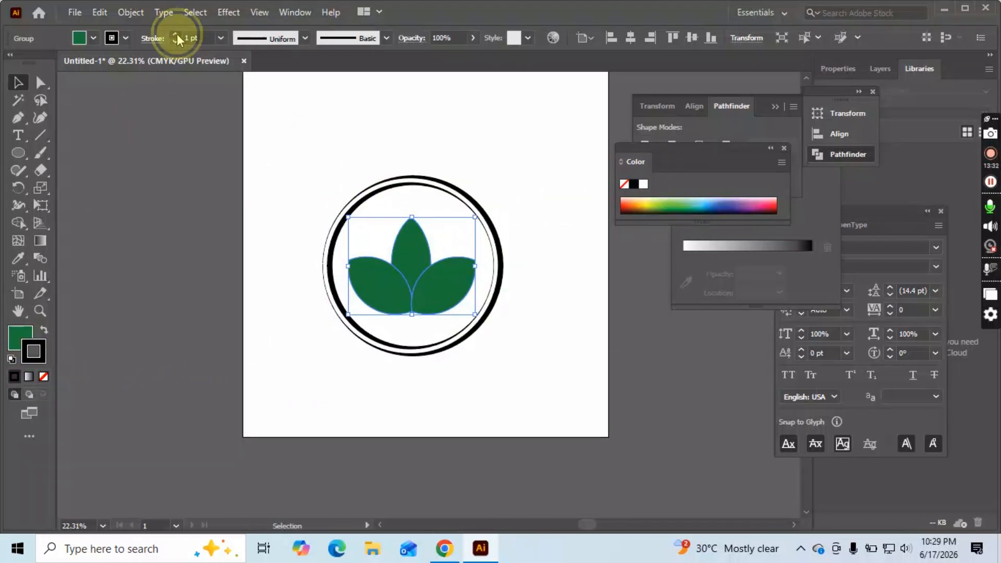
pyautogui.click(175, 34)
pyautogui.click(176, 34)
pyautogui.click(281, 370)
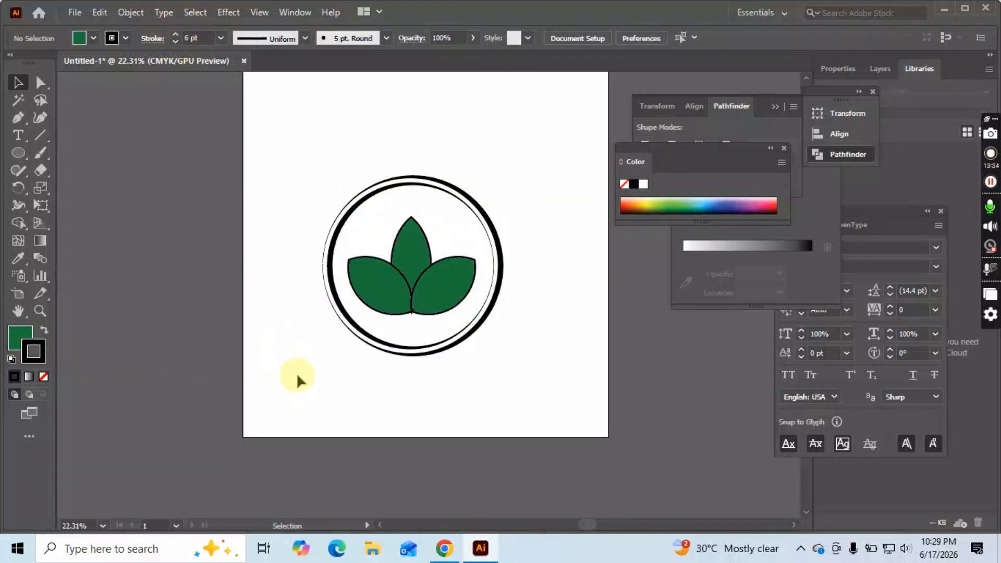
# Inspect the stroke spikes at the petals' shared base and reduce the petal group's stroke weight to 1 pt.
pyautogui.press('z')
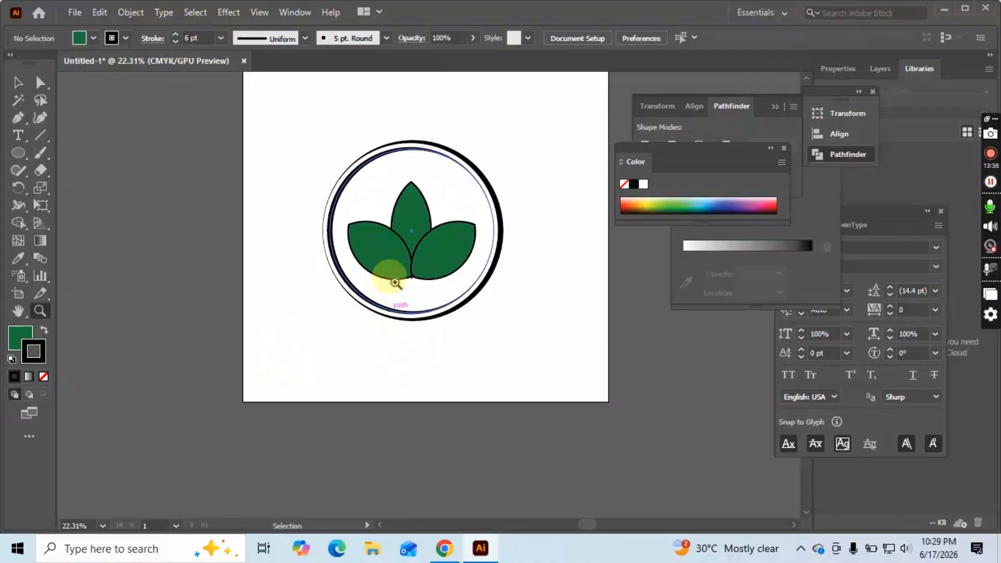
pyautogui.click(461, 290)
pyautogui.moveTo(461, 291); pyautogui.dragTo(560, 294)
pyautogui.moveTo(430, 272); pyautogui.dragTo(524, 272)
pyautogui.press('space')
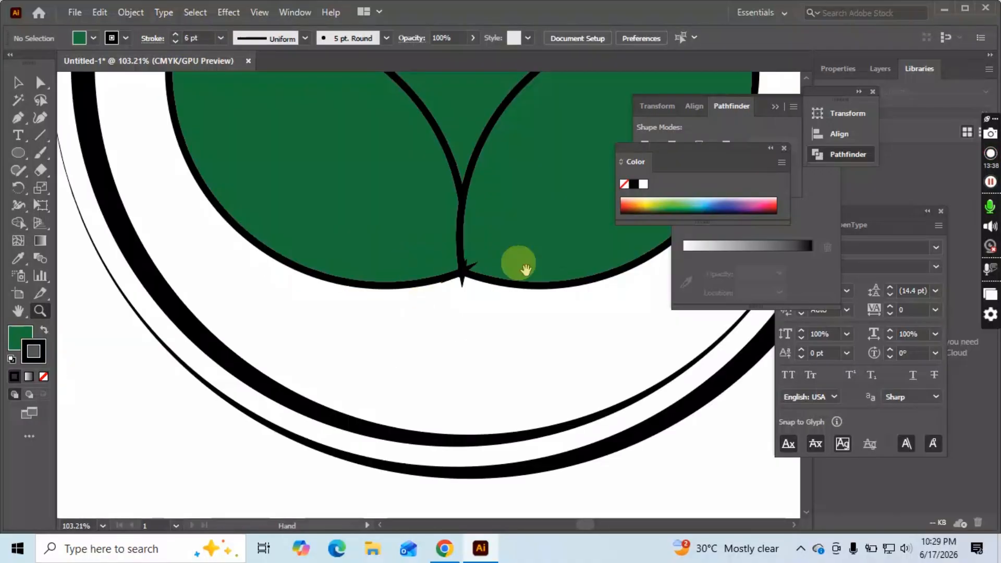
pyautogui.click(397, 295)
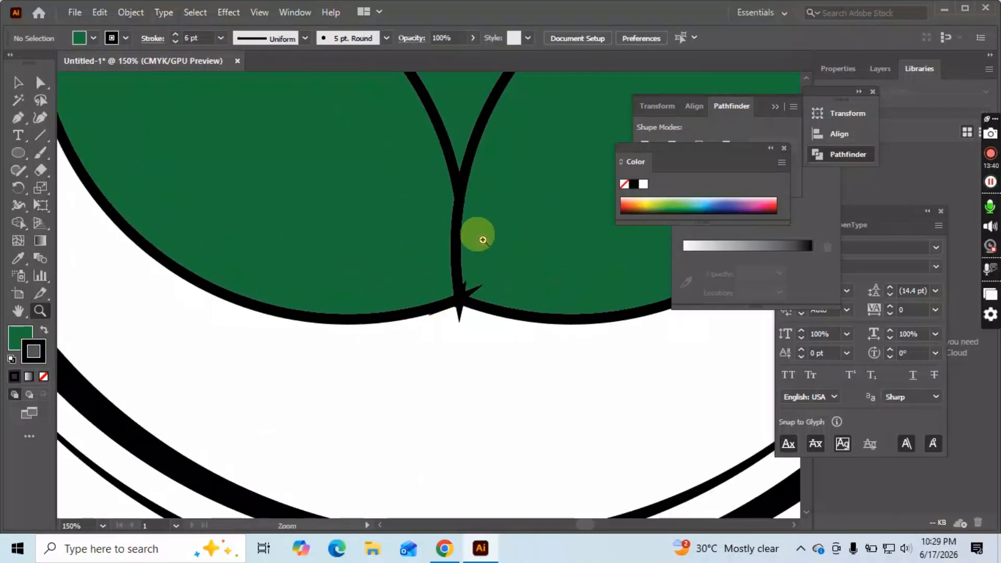
pyautogui.moveTo(472, 230); pyautogui.dragTo(452, 227)
pyautogui.press('v')
pyautogui.click(472, 290)
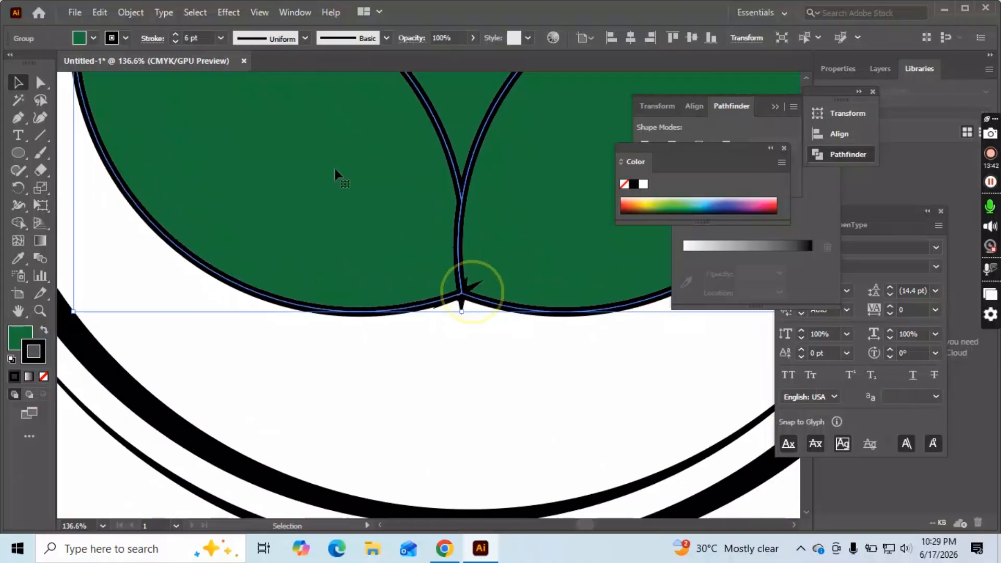
pyautogui.click(178, 43)
pyautogui.click(179, 43)
pyautogui.click(179, 42)
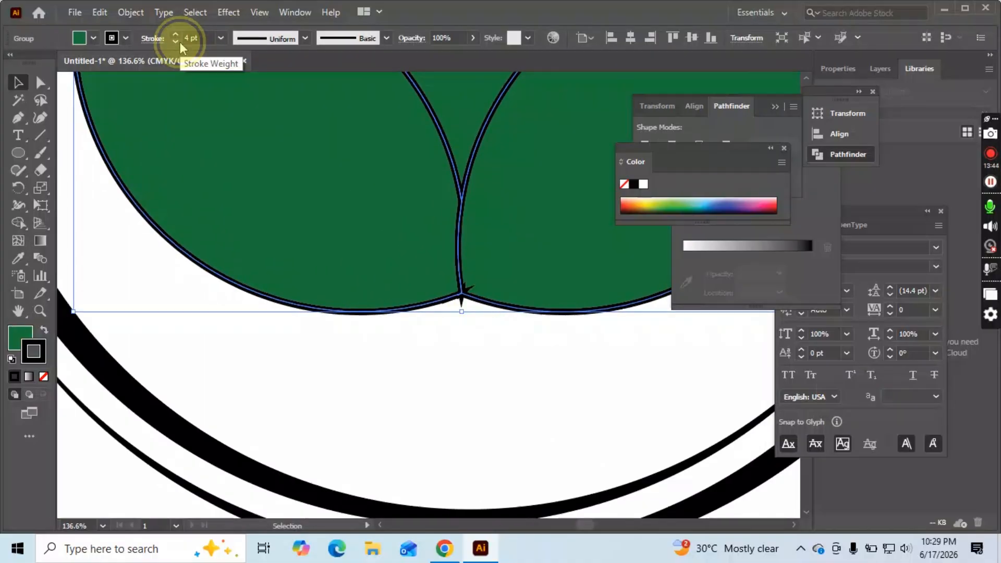
pyautogui.click(179, 42)
pyautogui.click(180, 43)
pyautogui.click(357, 361)
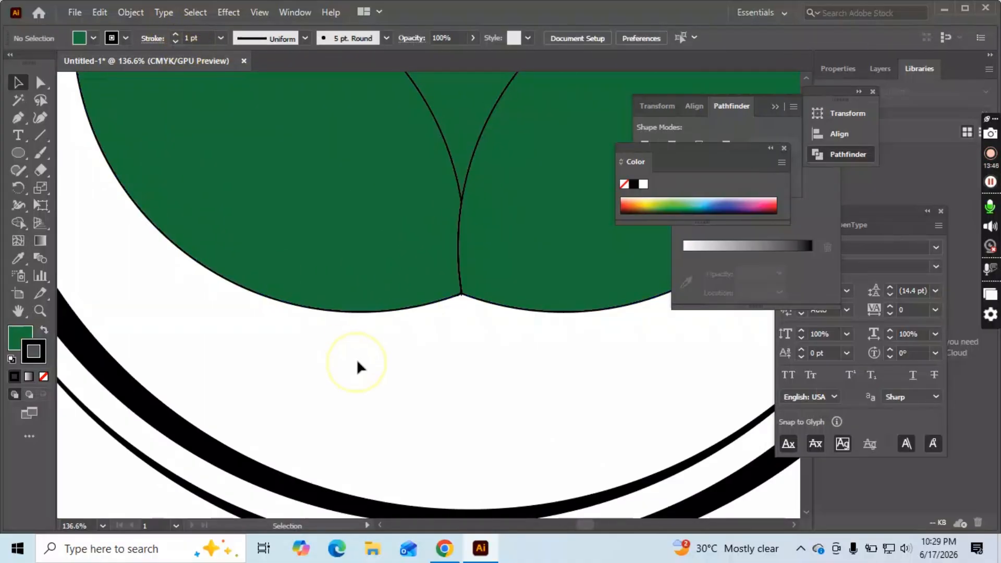
# Set the petal group's stroke weight to 4 pt.
pyautogui.press('z')
pyautogui.click(424, 208)
pyautogui.moveTo(424, 208); pyautogui.dragTo(152, 175)
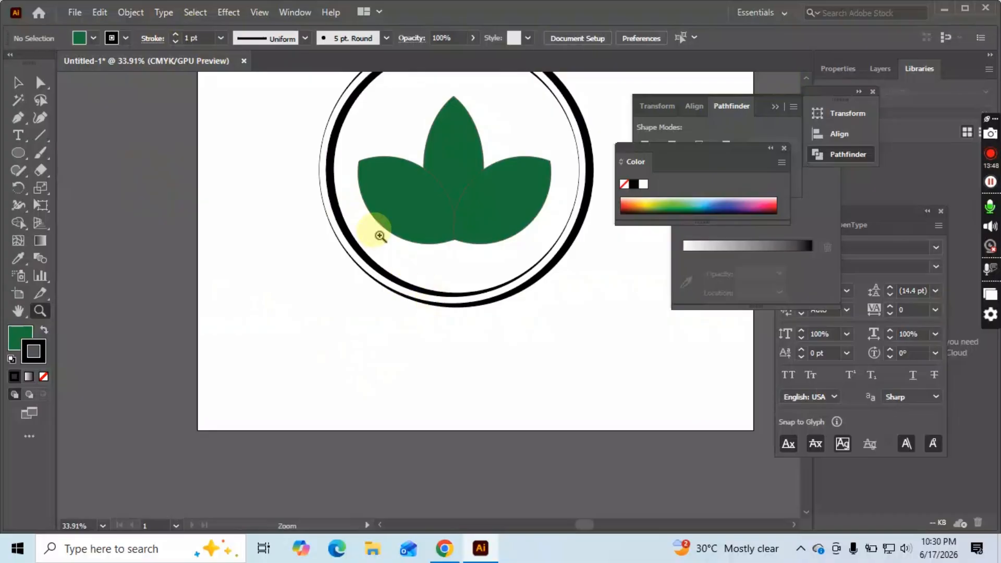
pyautogui.moveTo(433, 242); pyautogui.dragTo(471, 255)
pyautogui.press('v')
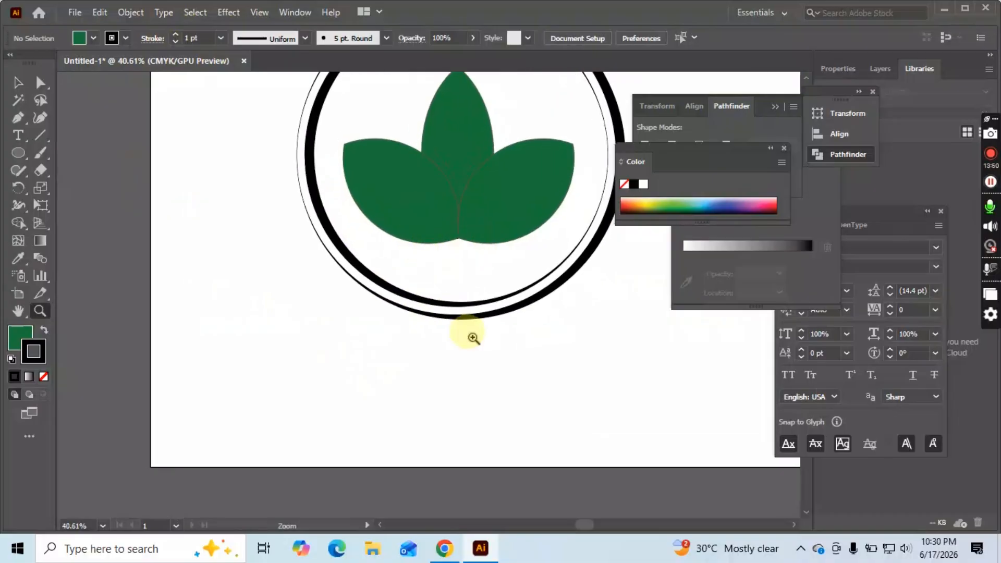
pyautogui.click(480, 233)
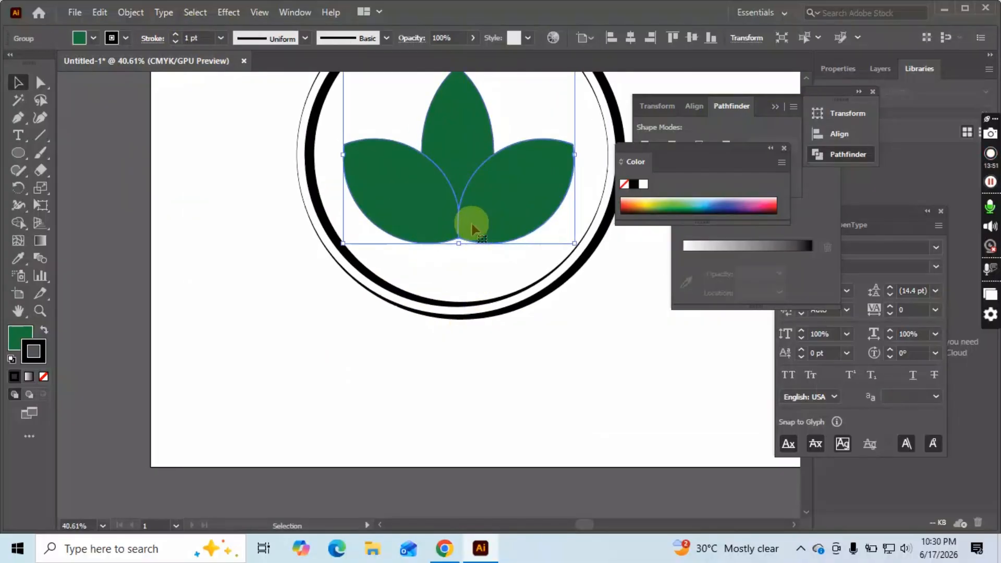
pyautogui.click(180, 35)
pyautogui.click(180, 34)
pyautogui.click(179, 34)
pyautogui.click(227, 264)
# Try to clean up the spiky sliver at the petals' shared base with the Shape Builder tool and review the whole logo.
pyautogui.scroll(1, 334, 349)
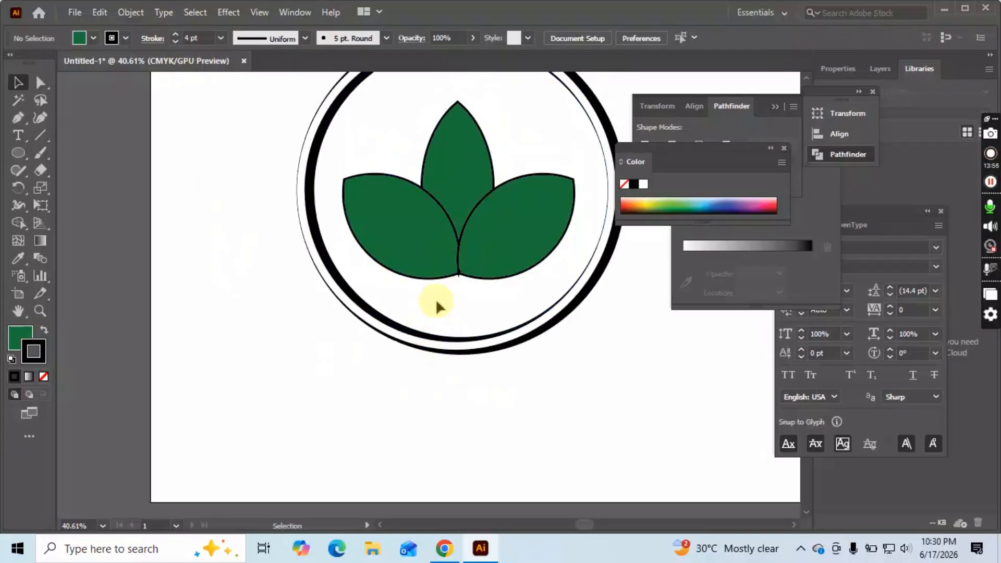
pyautogui.press('z')
pyautogui.moveTo(458, 273); pyautogui.dragTo(680, 279)
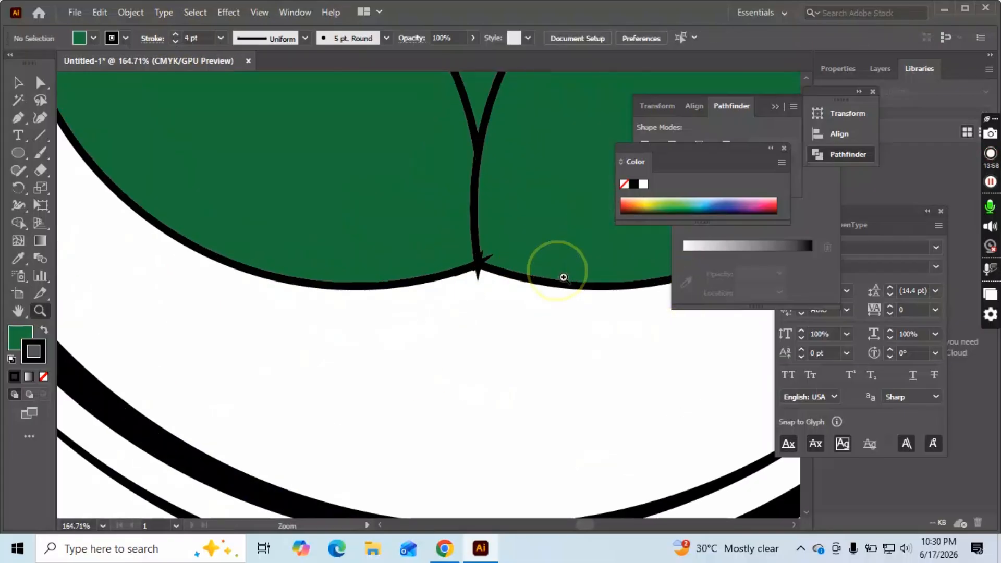
pyautogui.press('v')
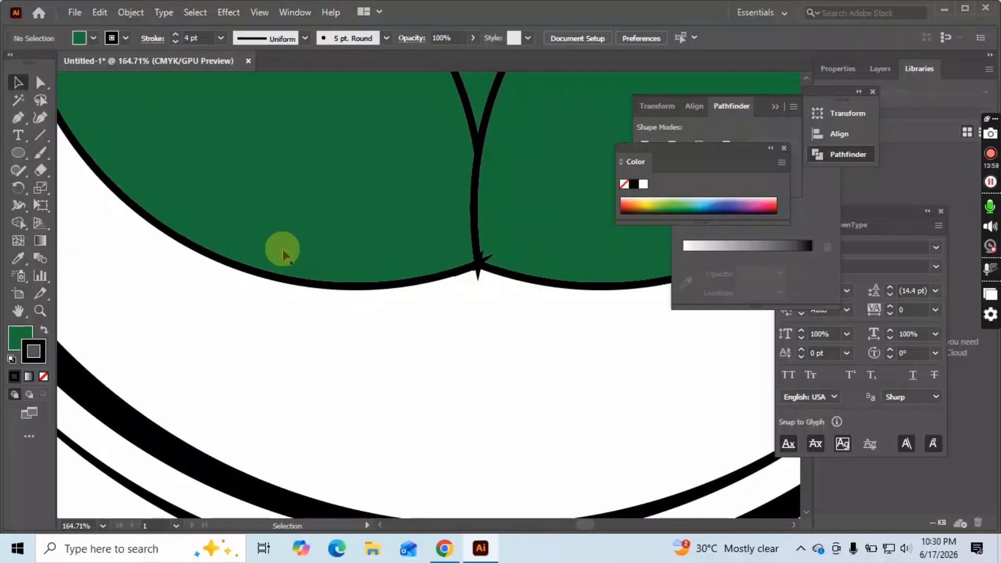
pyautogui.click(576, 214)
pyautogui.hotkey('shift', 'm')
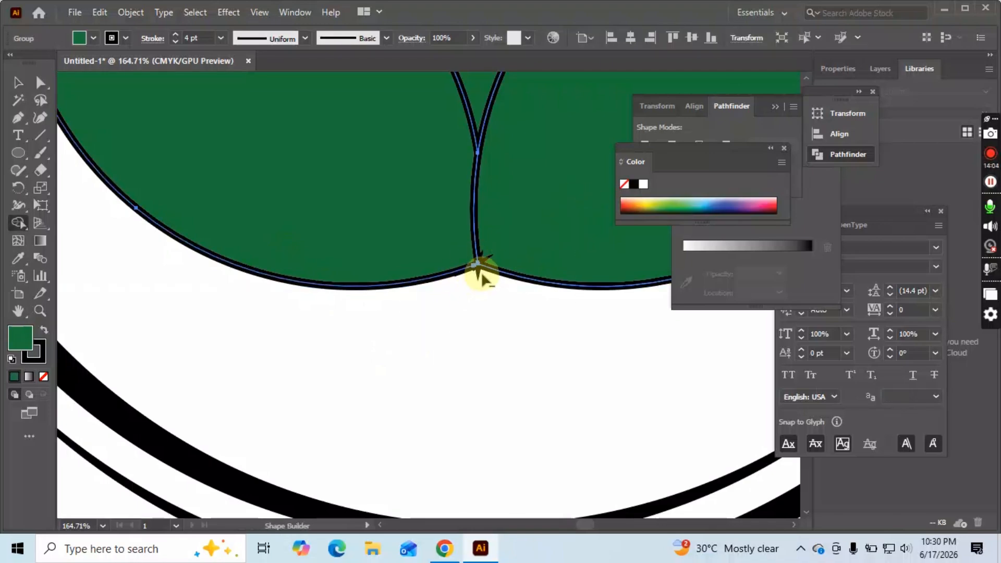
pyautogui.press('v')
pyautogui.click(493, 316)
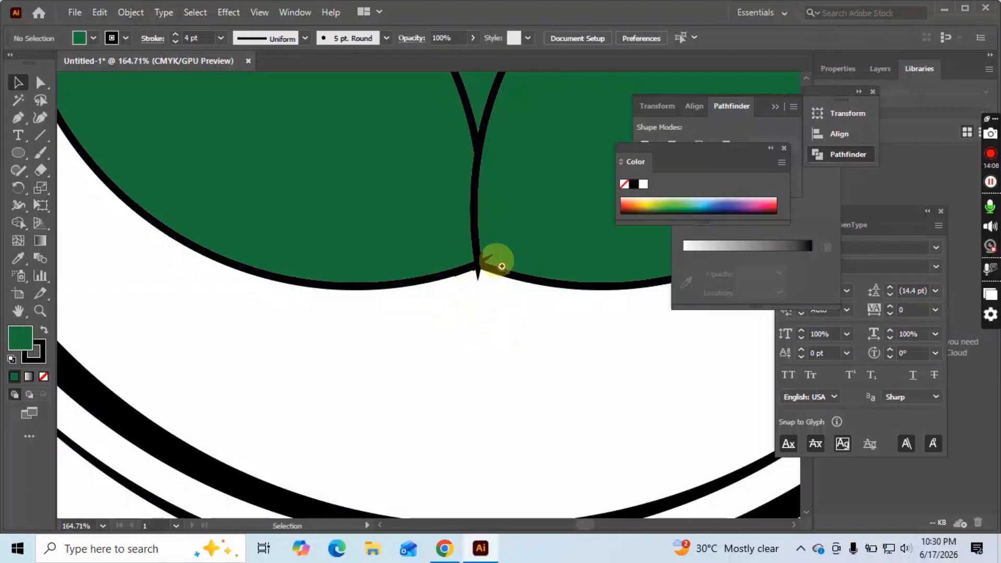
pyautogui.press('z')
pyautogui.moveTo(374, 210); pyautogui.dragTo(222, 205)
pyautogui.moveTo(300, 208); pyautogui.dragTo(239, 198)
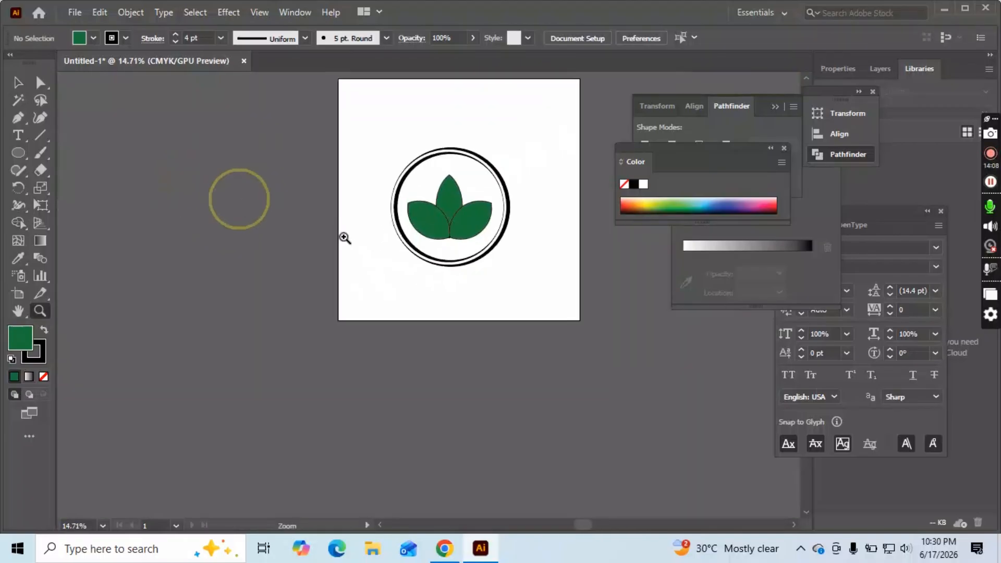
# Remove the black stroke from the three-petal group, leaving only its green fill.
pyautogui.moveTo(381, 237); pyautogui.dragTo(436, 232)
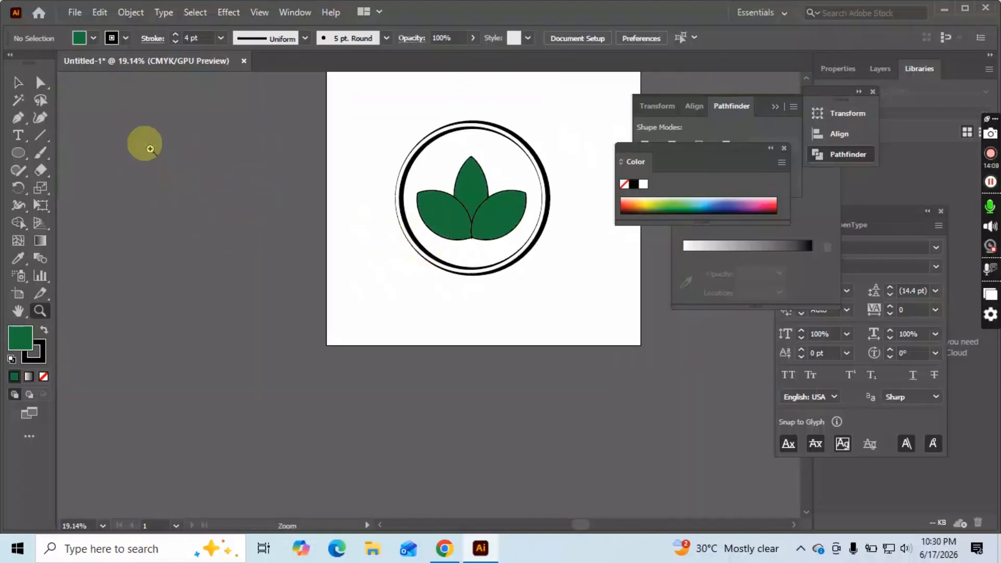
pyautogui.click(34, 355)
pyautogui.click(44, 376)
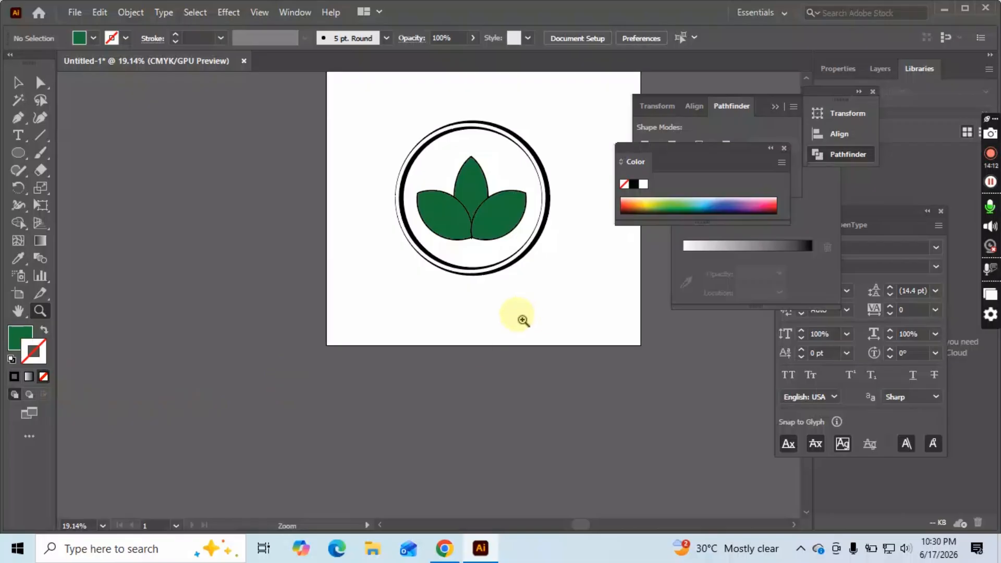
pyautogui.press('v')
pyautogui.click(458, 224)
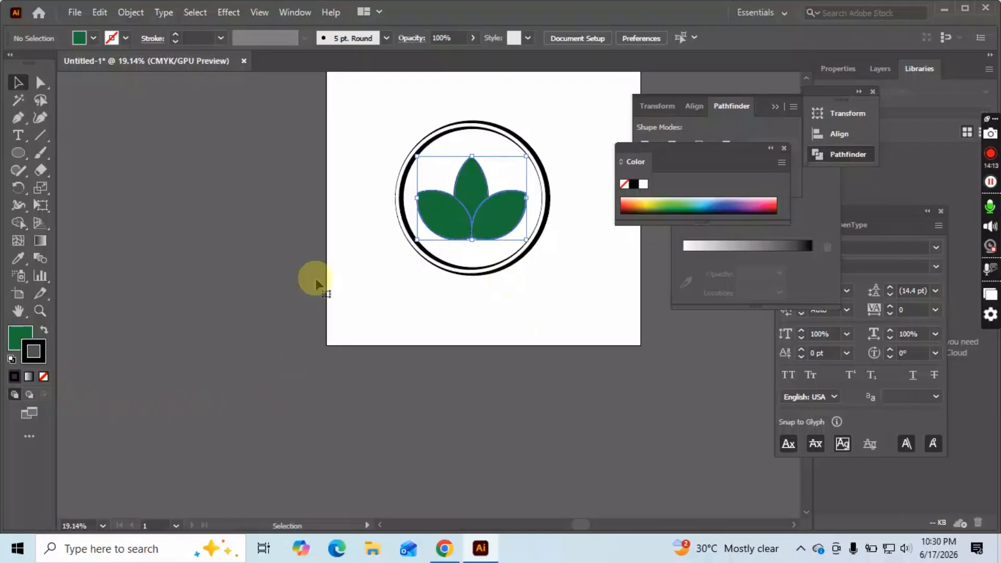
pyautogui.click(44, 376)
pyautogui.click(515, 322)
pyautogui.scroll(1, 456, 288)
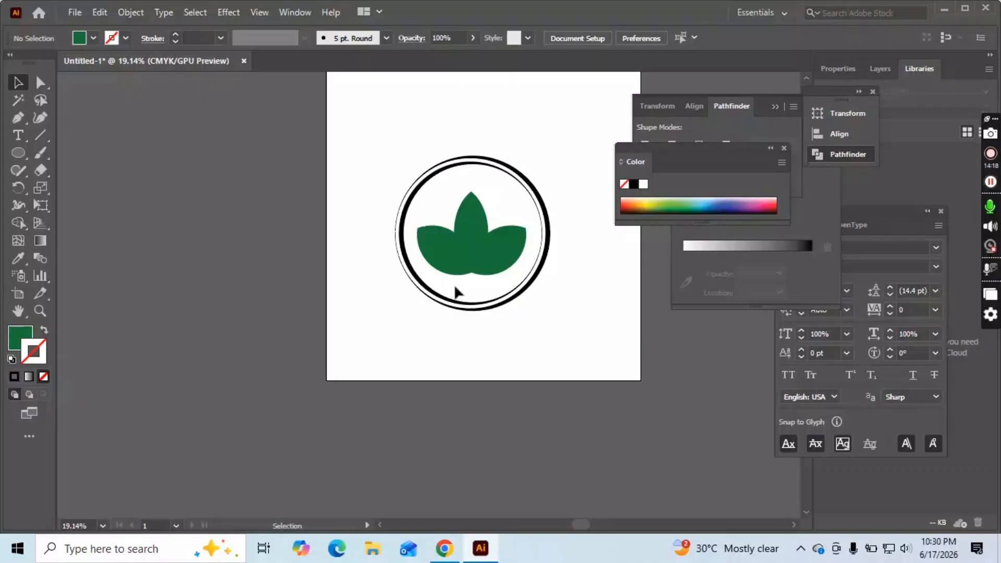
# Enlarge the green petal group slightly about its centre inside the rings.
pyautogui.click(473, 239)
pyautogui.moveTo(471, 187); pyautogui.dragTo(471, 187)
pyautogui.click(443, 314)
pyautogui.scroll(-1, 443, 314)
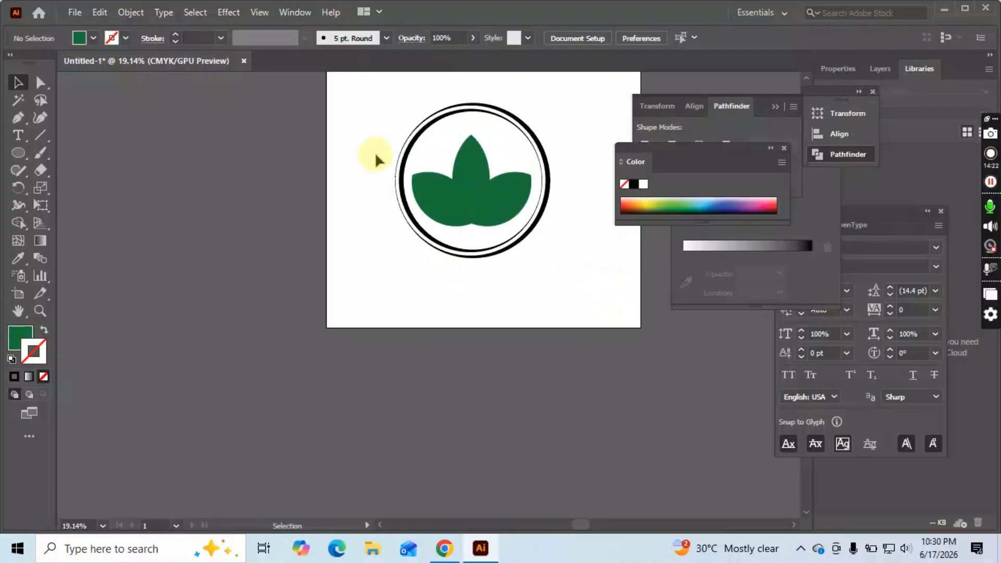
# Scale the rings and petals down together slightly and review the emblem at several magnifications.
pyautogui.moveTo(376, 155); pyautogui.dragTo(472, 237)
pyautogui.click(537, 264)
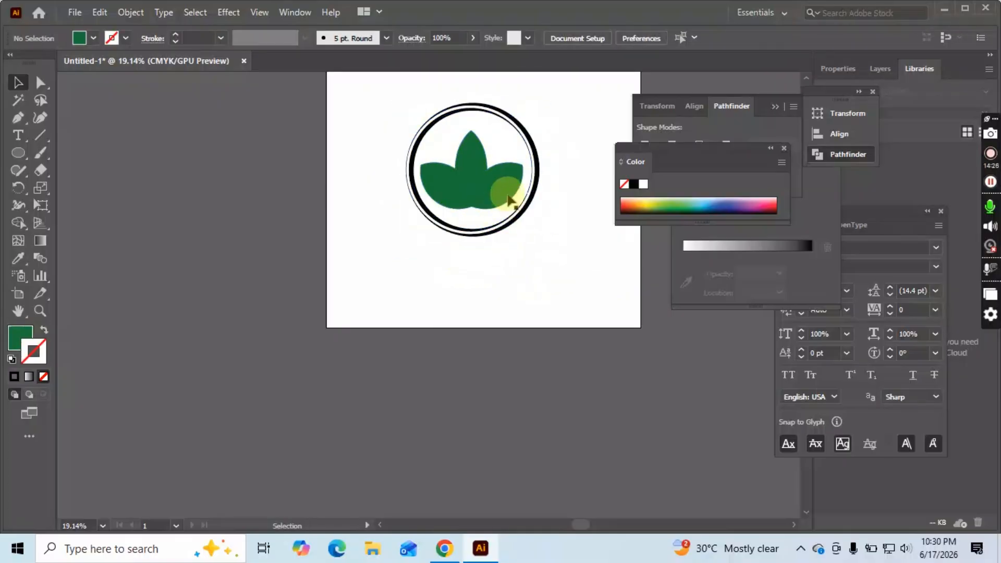
pyautogui.press('z')
pyautogui.moveTo(509, 199); pyautogui.dragTo(253, 171)
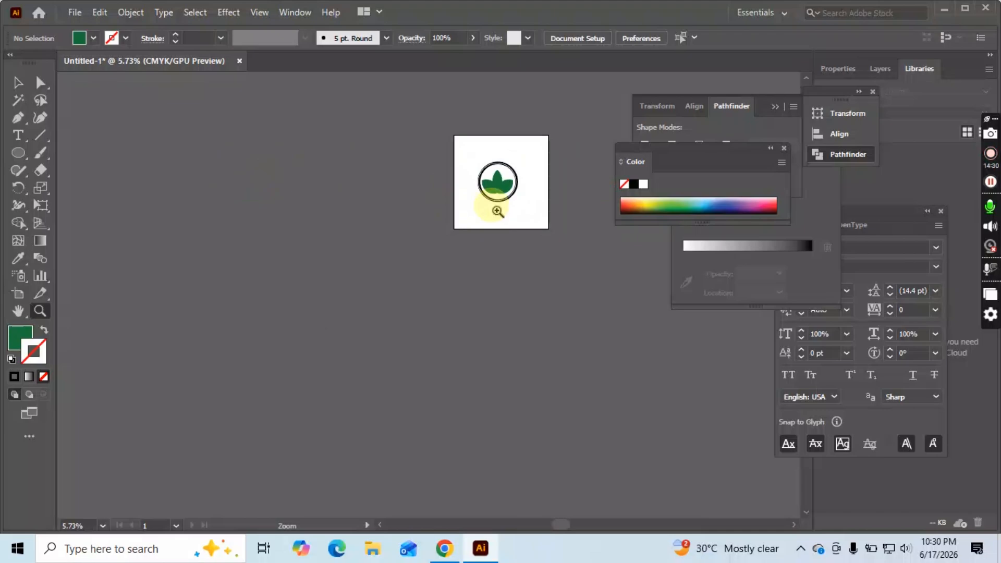
pyautogui.moveTo(489, 192); pyautogui.dragTo(656, 249)
pyautogui.moveTo(447, 188); pyautogui.dragTo(406, 352)
pyautogui.moveTo(389, 285); pyautogui.dragTo(474, 283)
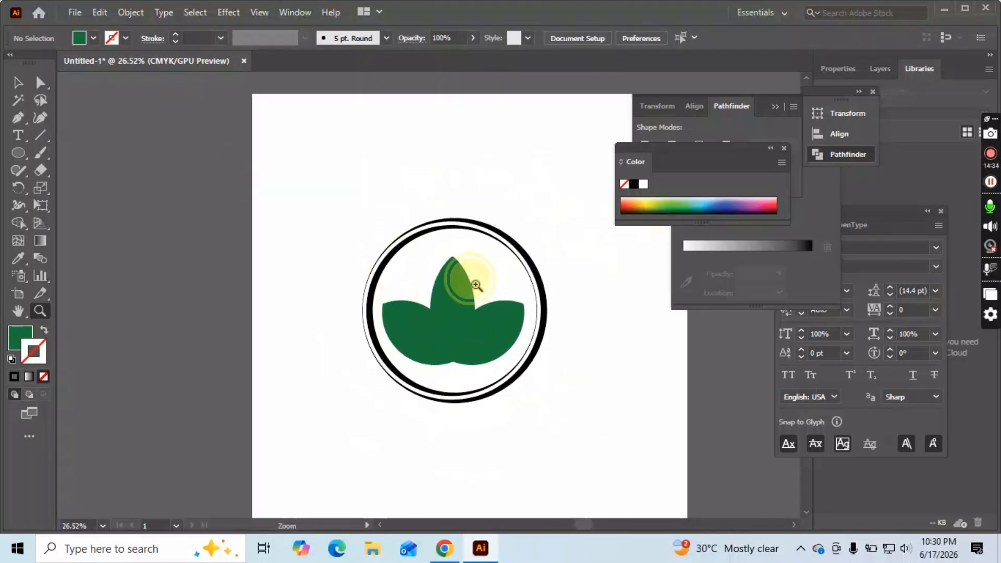
pyautogui.moveTo(435, 320); pyautogui.dragTo(401, 290)
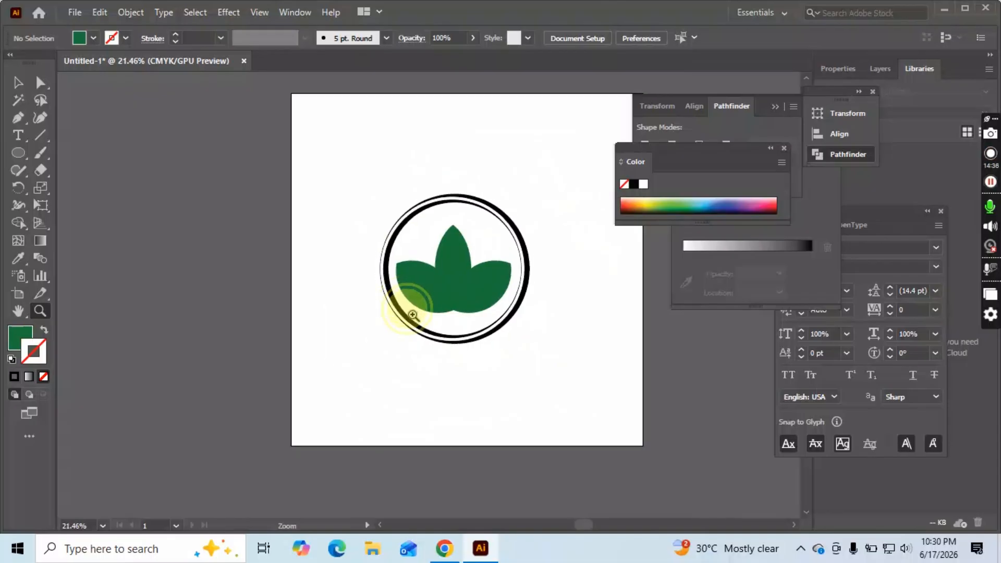
pyautogui.moveTo(473, 325); pyautogui.dragTo(474, 326)
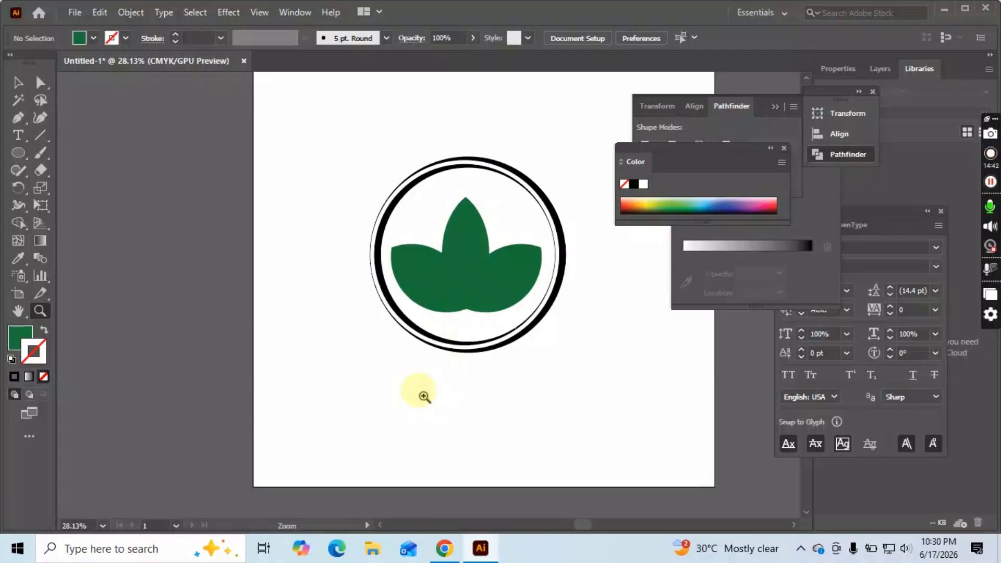
pyautogui.press('t')
pyautogui.click(427, 396)
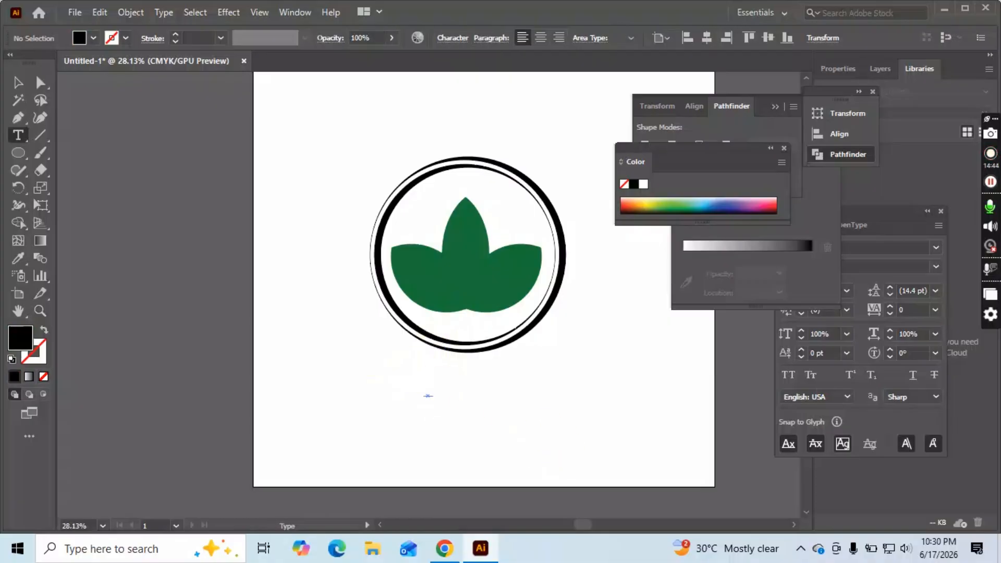
pyautogui.click(18, 82)
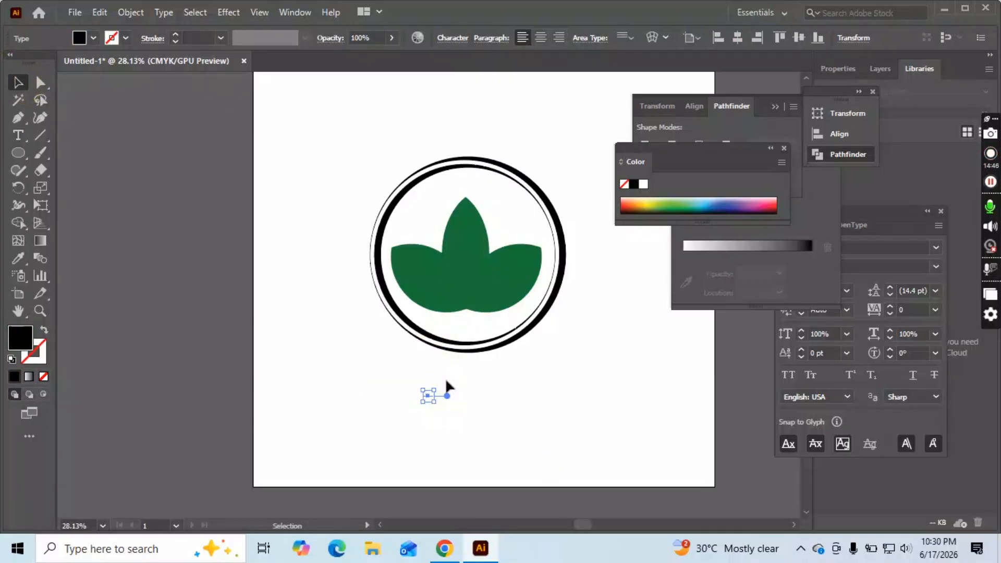
pyautogui.press('Delete')
# Add the text MANGO LEAF in Myriad Pro Regular below the rings and enlarge it to about 140 pt.
pyautogui.press('t')
pyautogui.click(366, 371)
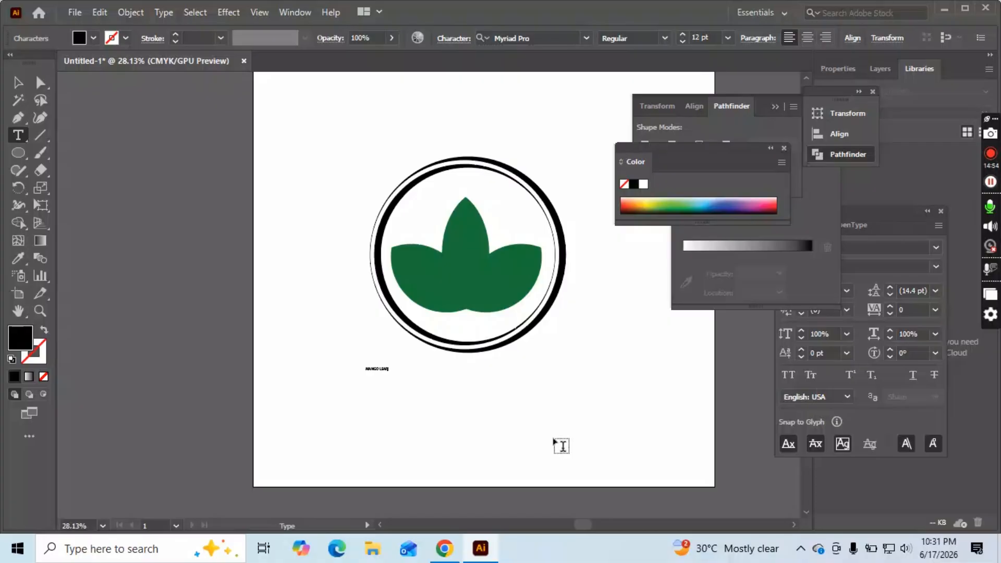
pyautogui.click(18, 83)
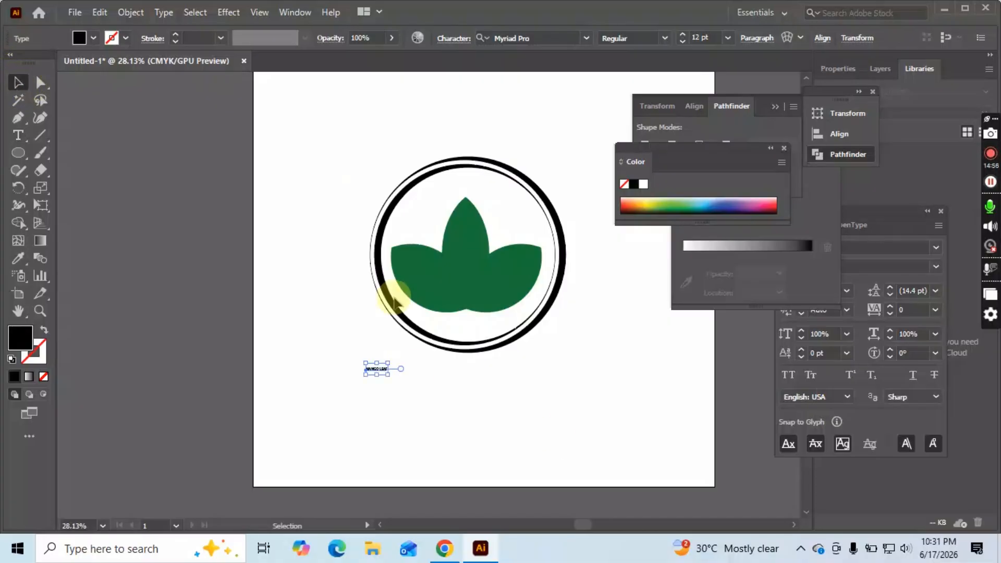
pyautogui.moveTo(389, 376); pyautogui.dragTo(610, 402)
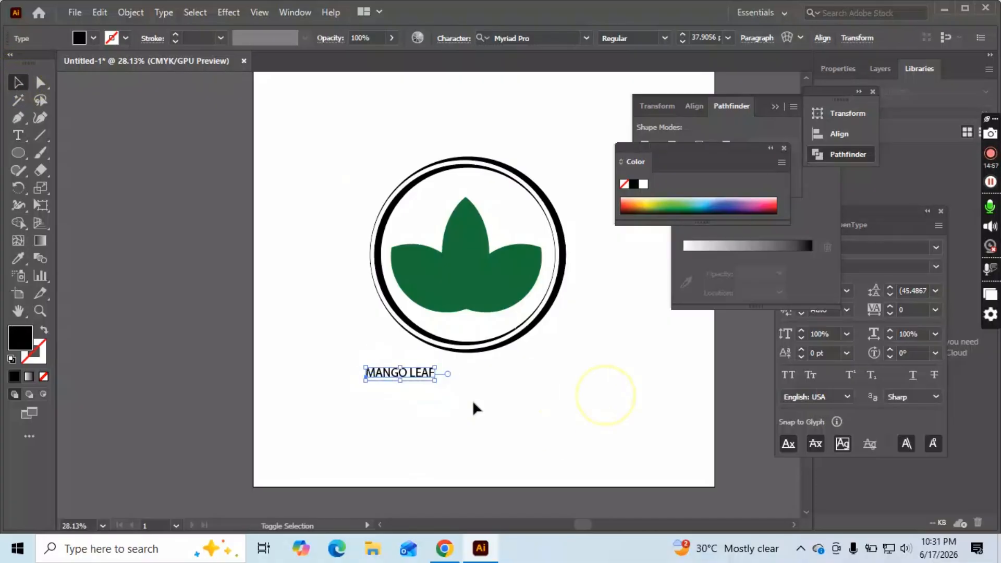
pyautogui.moveTo(435, 380); pyautogui.dragTo(631, 383)
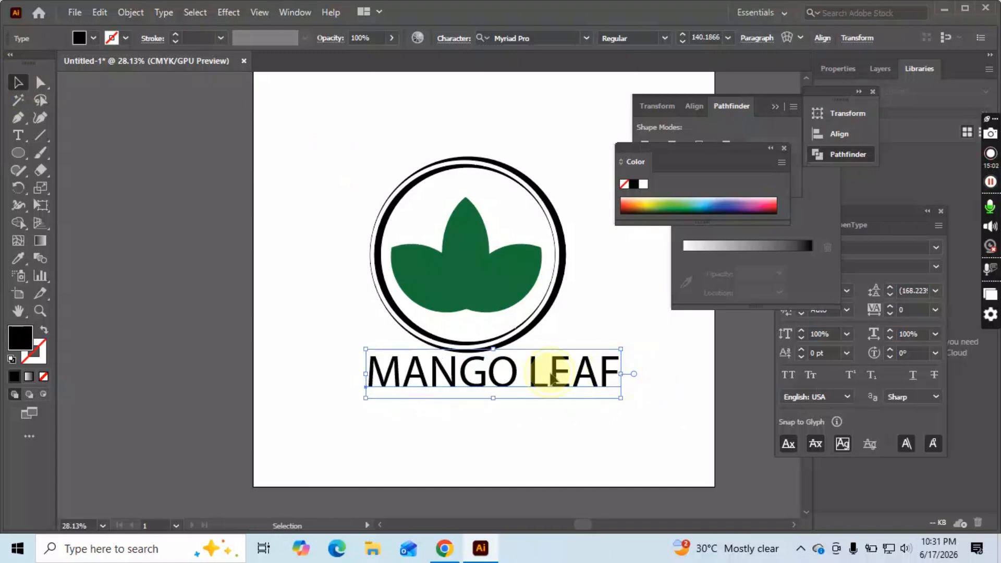
# Move the MANGO LEAF text clear of the rings and centre it horizontally on the outer ring as key object.
pyautogui.moveTo(551, 375); pyautogui.dragTo(532, 388)
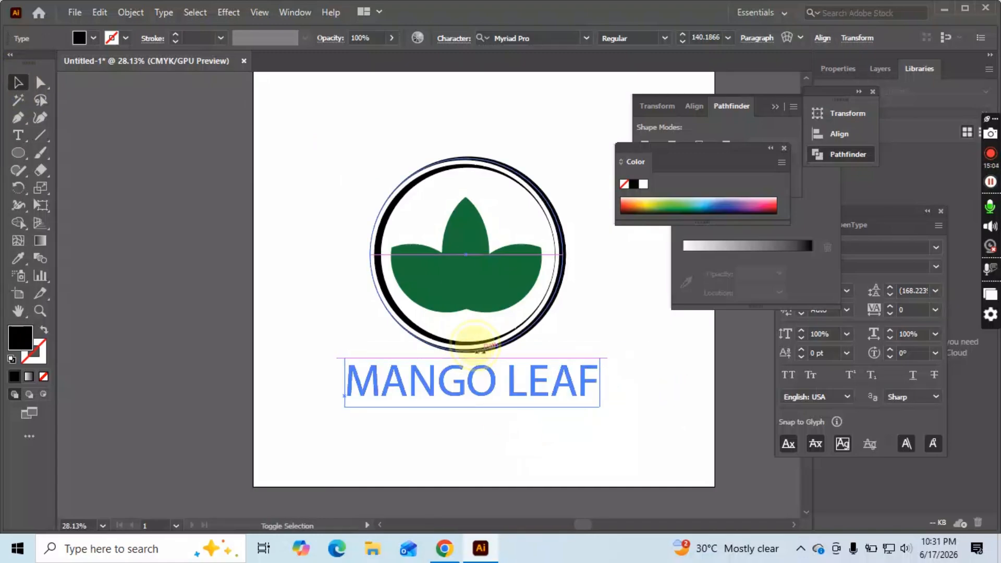
pyautogui.keyDown('shift'); pyautogui.click(516, 339); pyautogui.keyUp('shift')
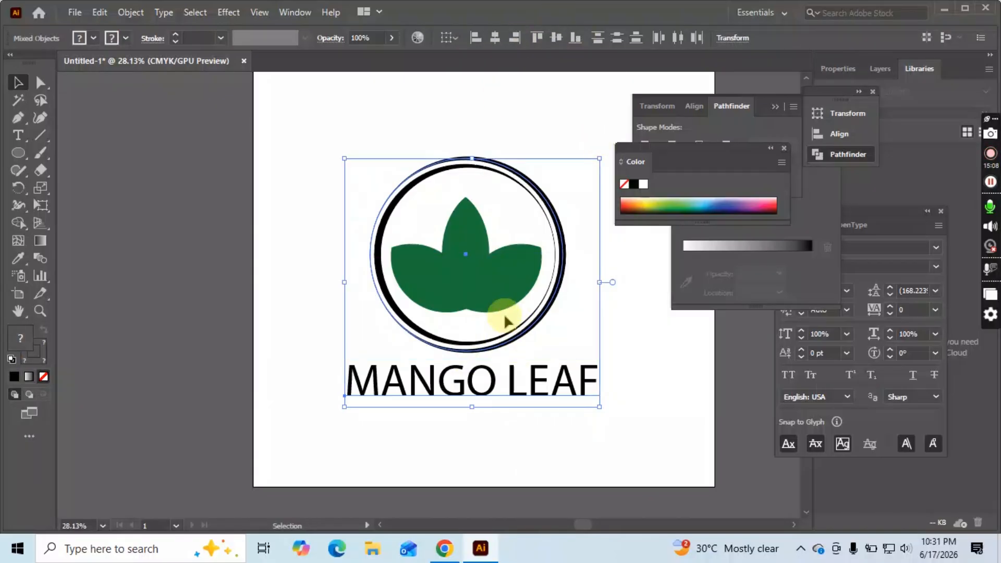
pyautogui.click(545, 319)
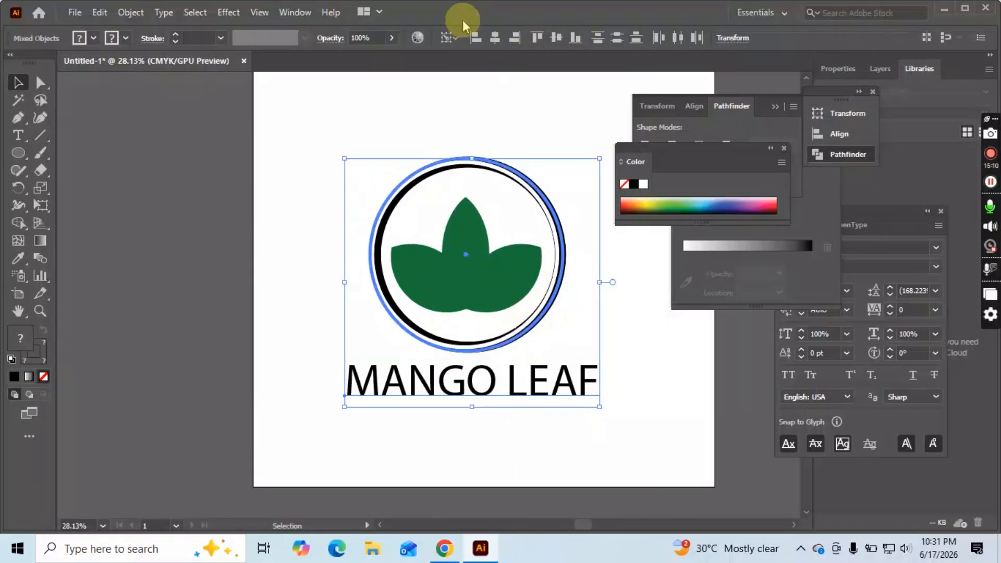
pyautogui.click(500, 38)
pyautogui.click(448, 99)
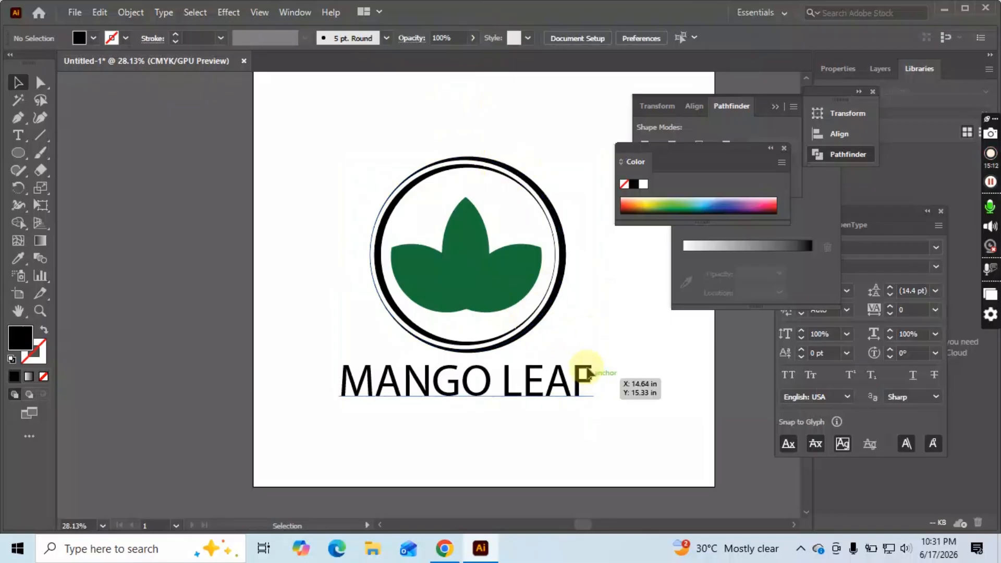
# Try a smaller emblem of rings and petals placed close above the MANGO LEAF text, then undo the change.
pyautogui.scroll(1, 589, 370)
pyautogui.press('z')
pyautogui.moveTo(511, 277); pyautogui.dragTo(379, 273)
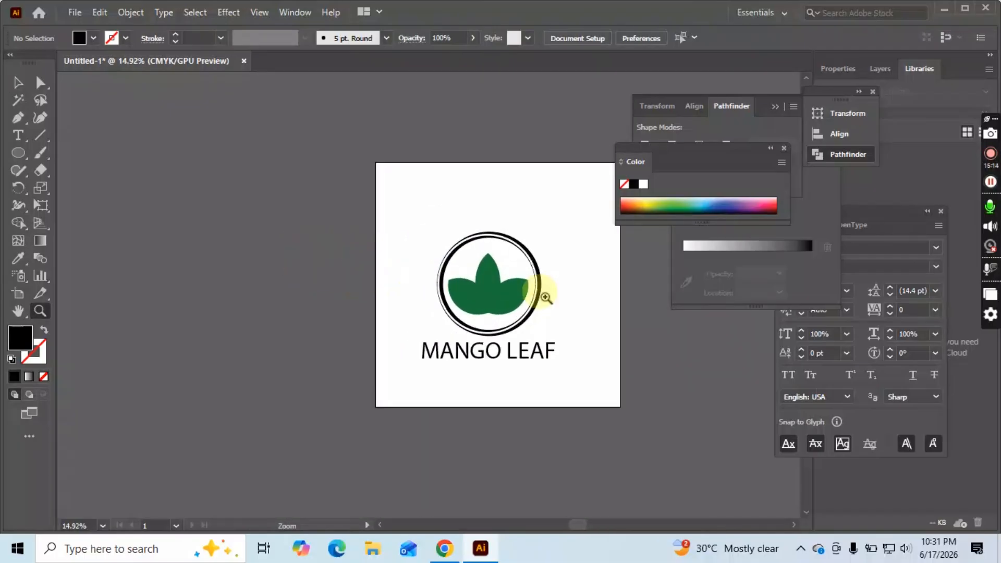
pyautogui.moveTo(542, 290); pyautogui.dragTo(450, 288)
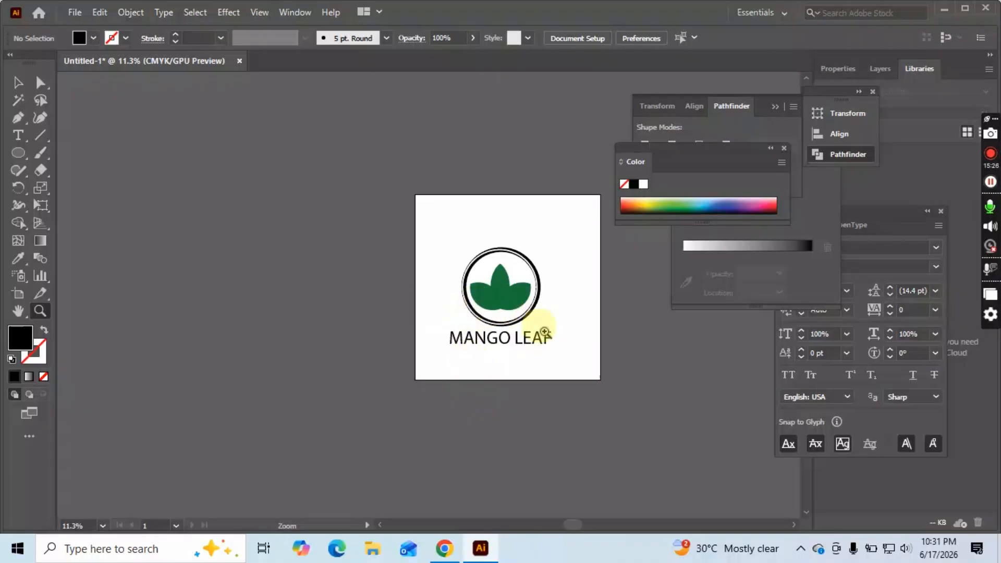
pyautogui.press('v')
pyautogui.click(509, 291)
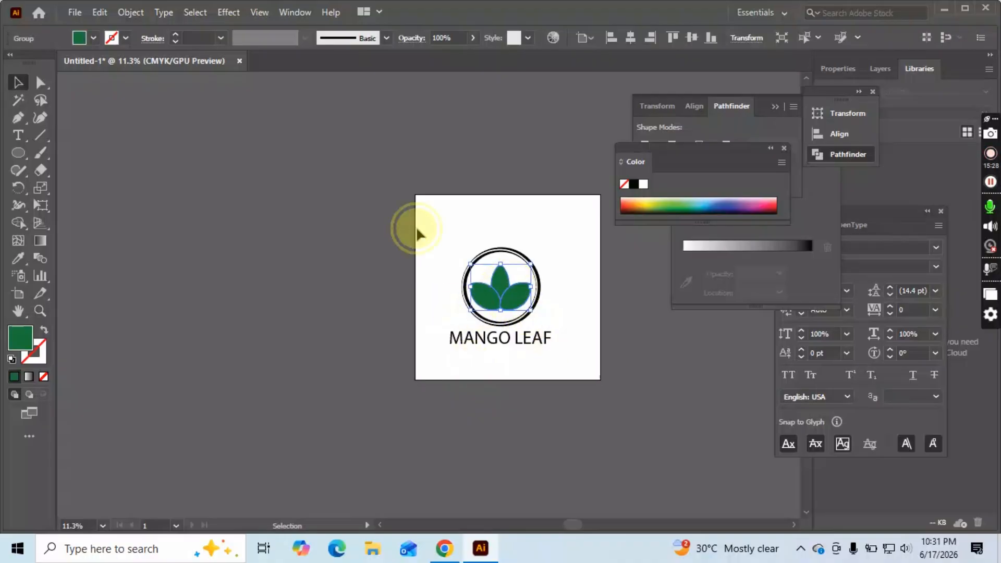
pyautogui.moveTo(416, 224); pyautogui.dragTo(565, 320)
pyautogui.moveTo(510, 248); pyautogui.dragTo(504, 279)
pyautogui.click(573, 287)
pyautogui.scroll(-3, 229, 284)
pyautogui.scroll(1, 361, 319)
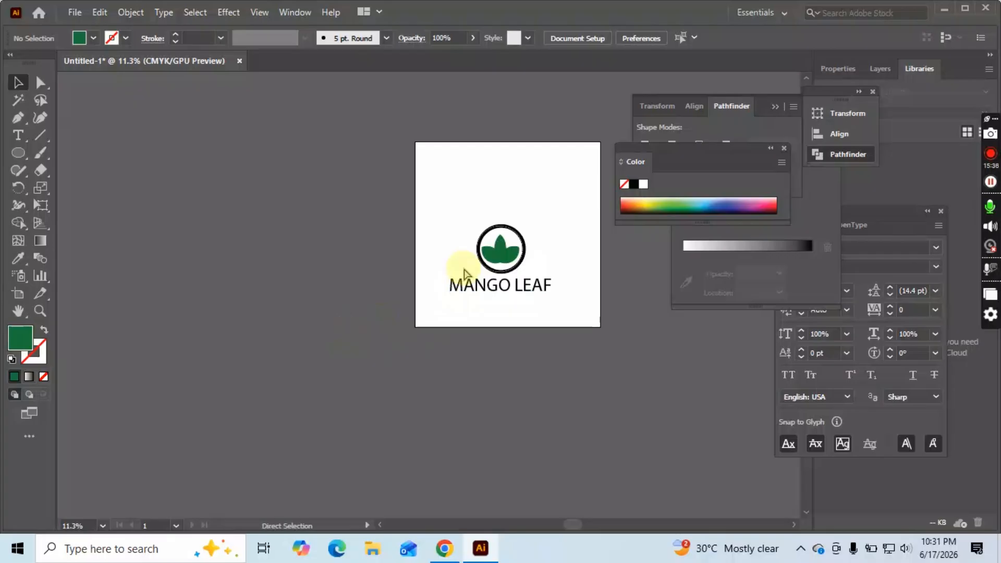
pyautogui.hotkey('ctrl', 'z')
# Inspect the logo closely and undo the text's centring and repositioning.
pyautogui.click(476, 317)
pyautogui.press('z')
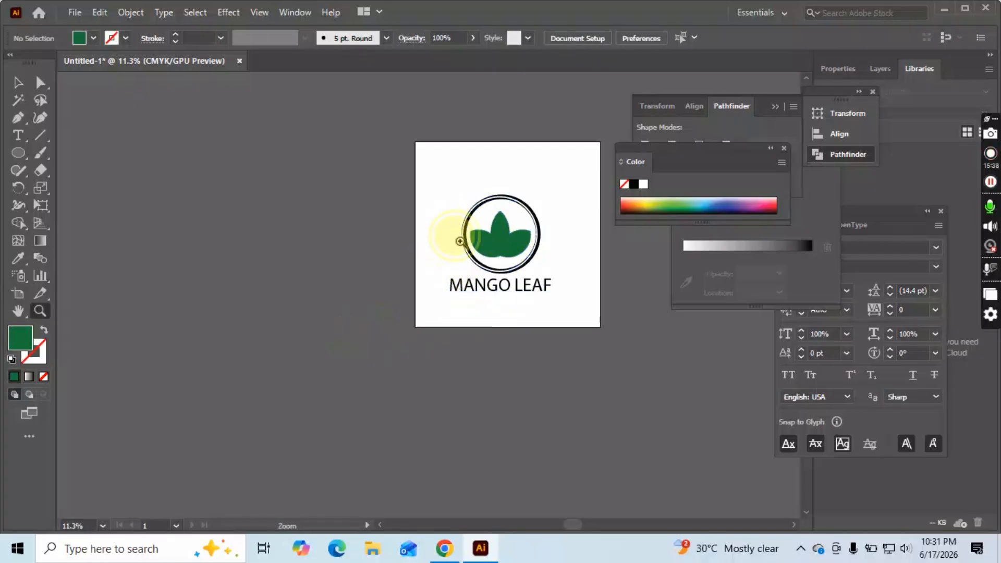
pyautogui.click(460, 241)
pyautogui.moveTo(458, 268); pyautogui.dragTo(290, 283)
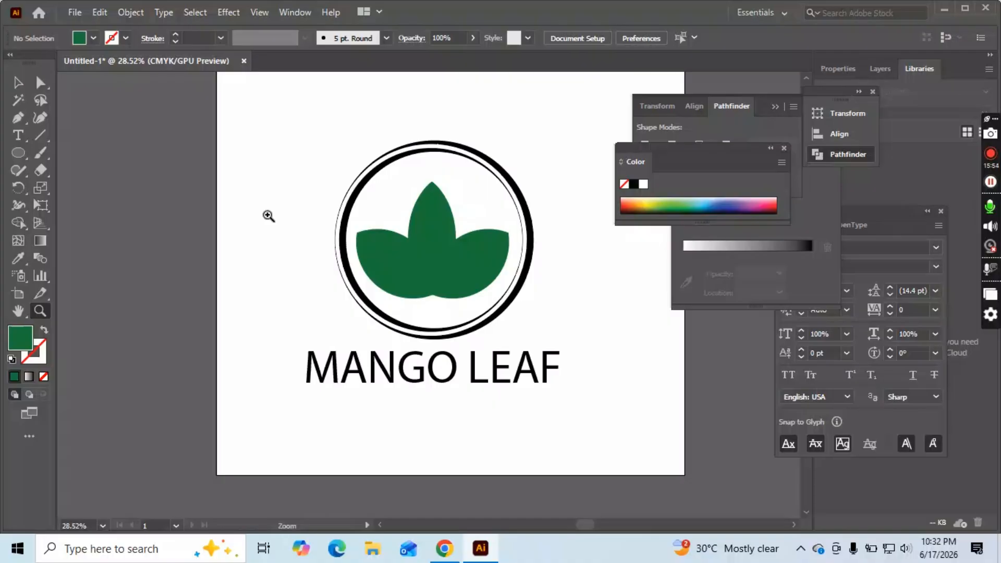
pyautogui.hotkey('ctrl', 'z')
pyautogui.hotkey('ctrl', 'z')
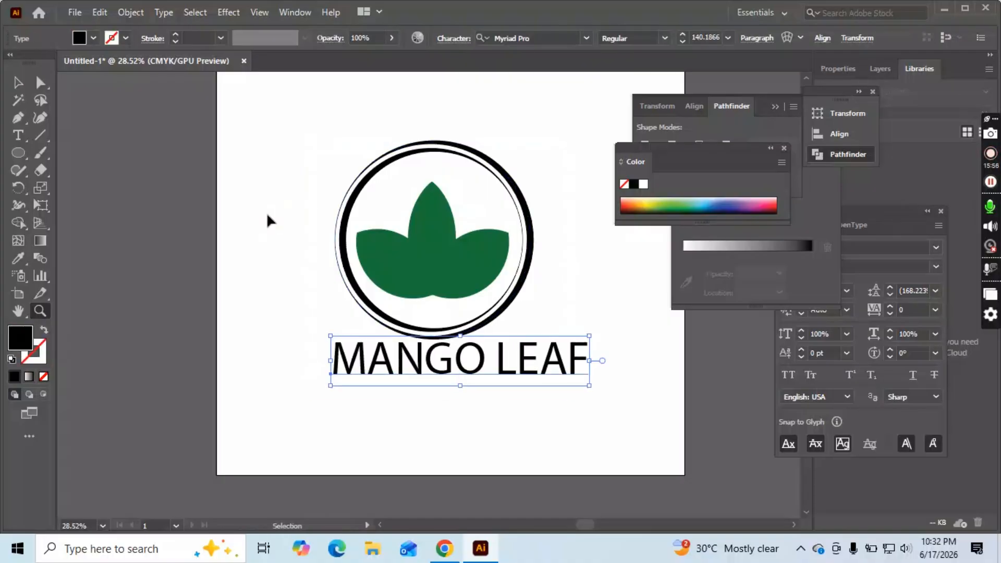
pyautogui.press('v')
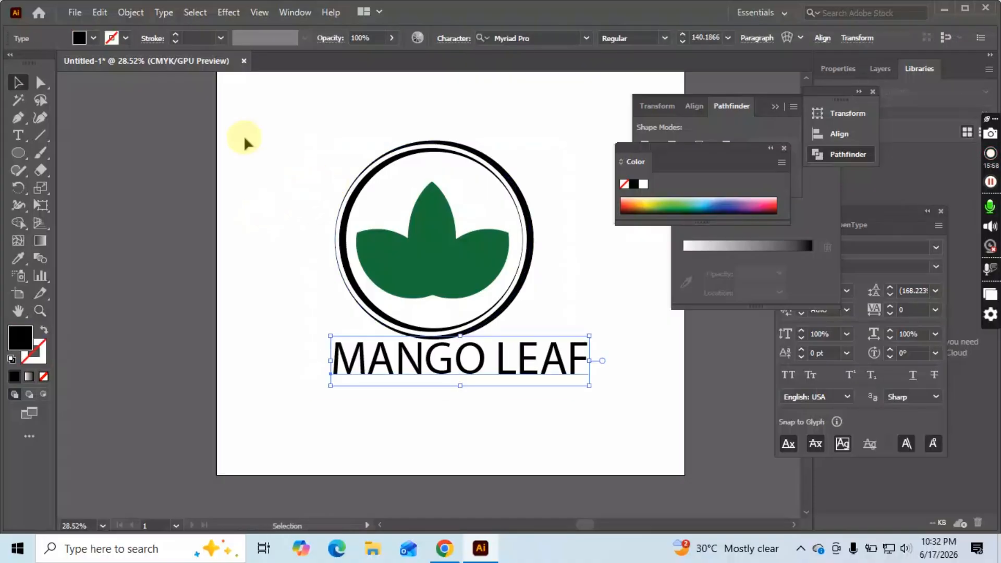
# Expand the appearance of the outer ring's tapered stroke into a filled shape.
pyautogui.click(364, 207)
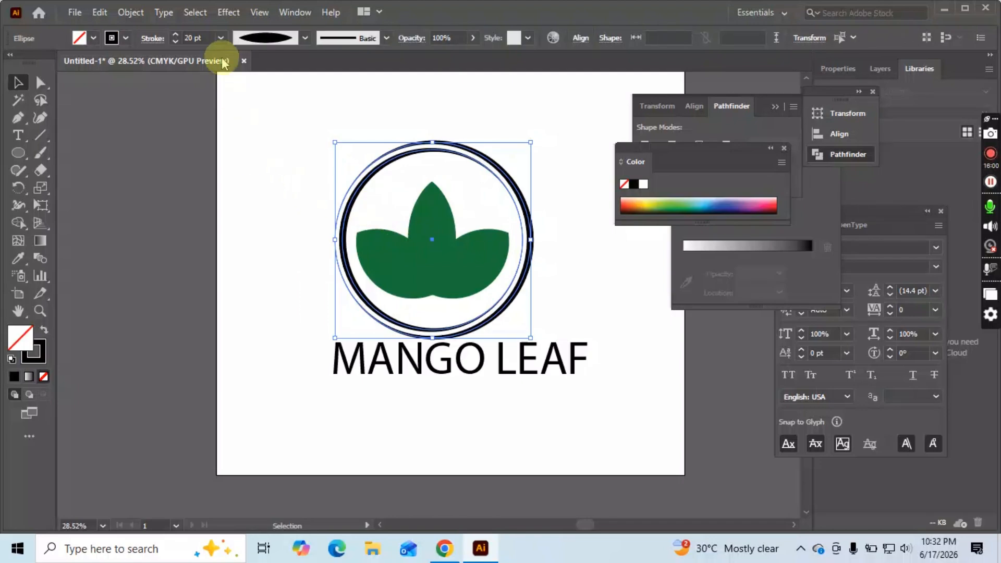
pyautogui.click(131, 19)
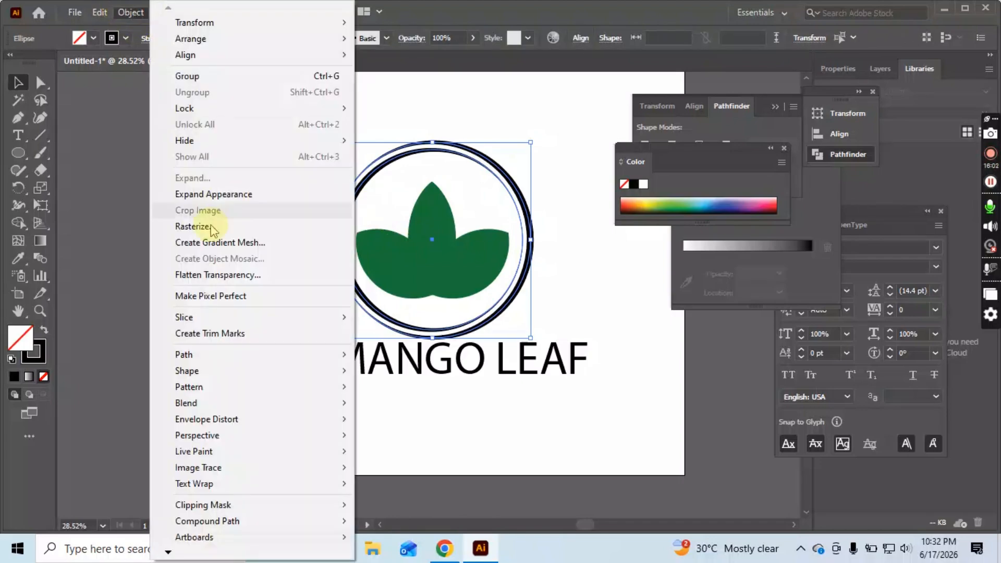
pyautogui.click(205, 194)
pyautogui.click(261, 271)
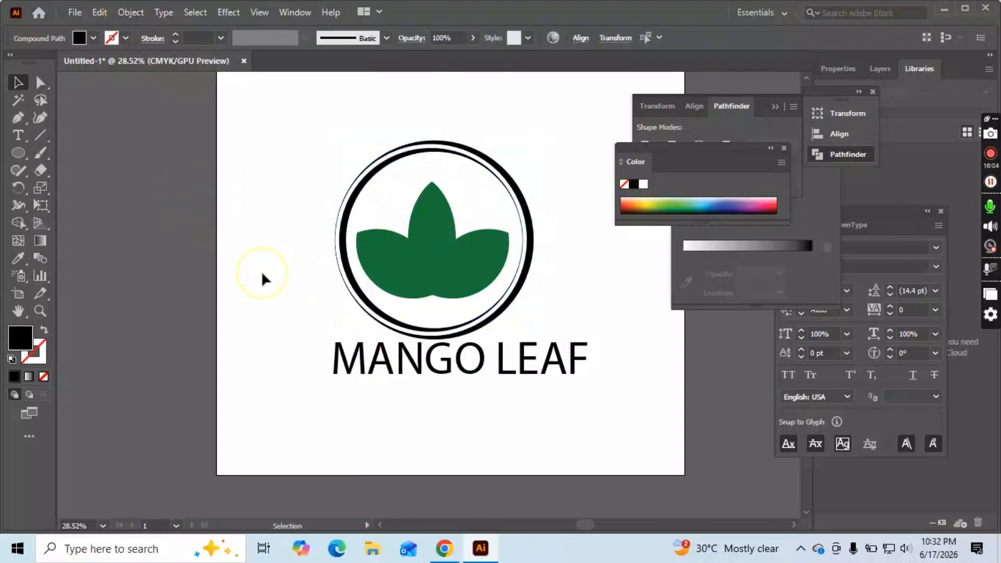
# Move the MANGO LEAF text just below the emblem and centre it horizontally on the expanded outer ring as key object.
pyautogui.moveTo(411, 367); pyautogui.dragTo(358, 372)
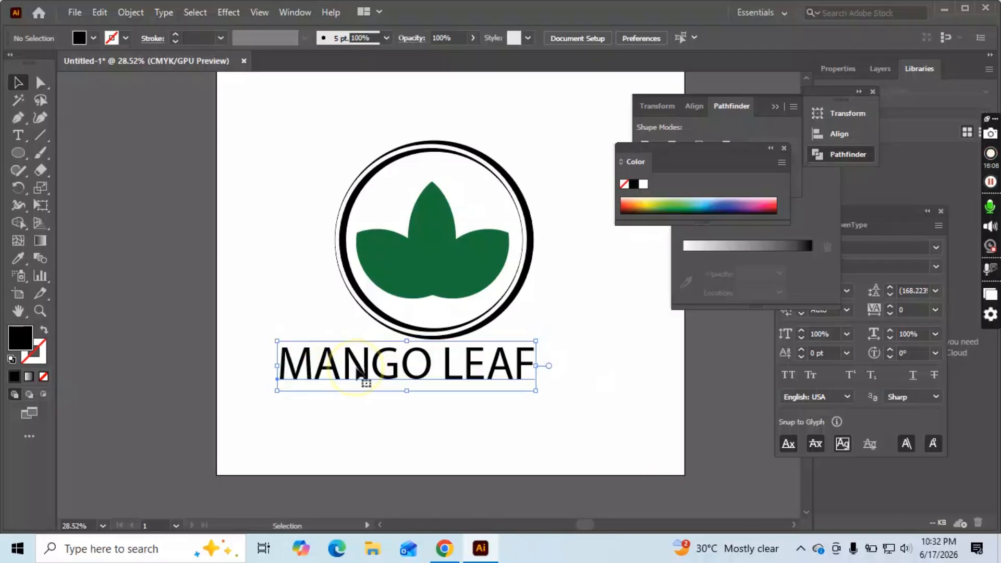
pyautogui.click(470, 331)
pyautogui.keyDown('shift'); pyautogui.click(466, 372); pyautogui.keyUp('shift')
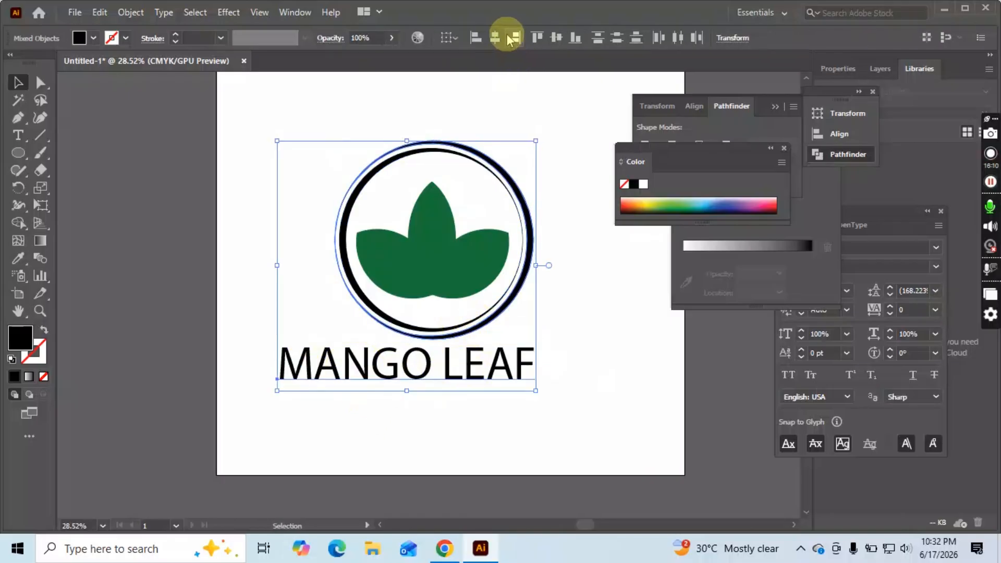
pyautogui.click(528, 255)
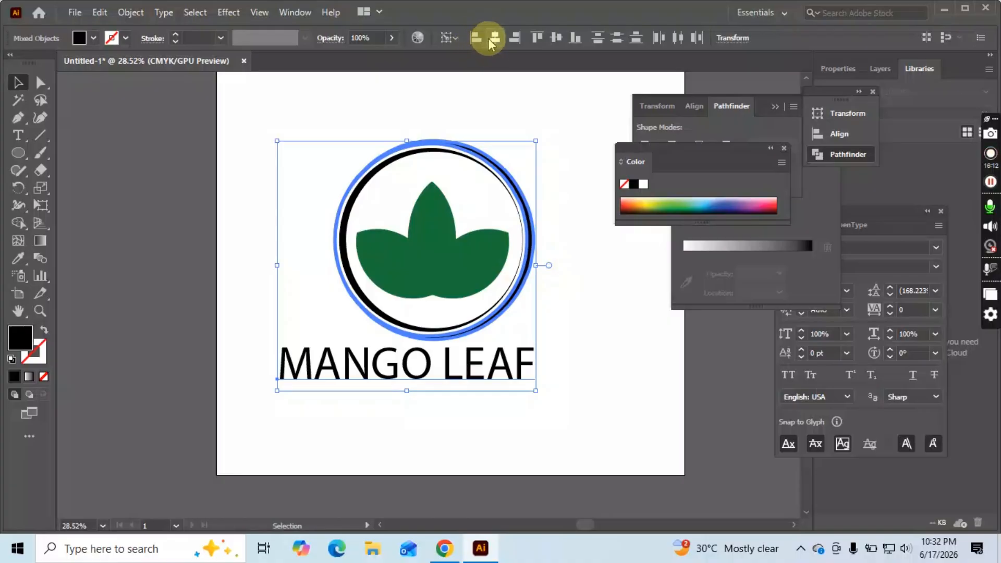
pyautogui.click(494, 37)
pyautogui.click(547, 137)
pyautogui.press('z')
pyautogui.moveTo(514, 205); pyautogui.dragTo(382, 290)
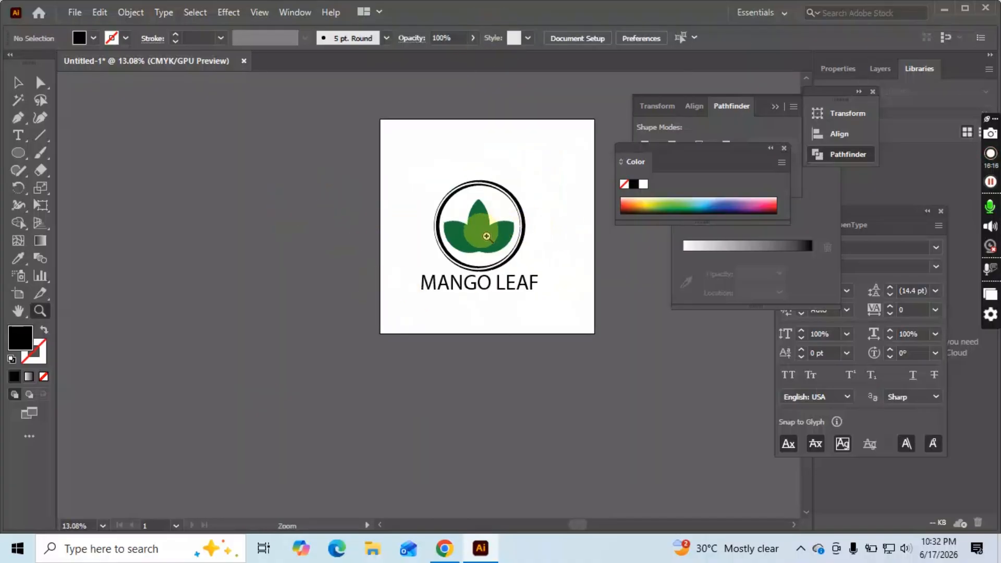
# Scale the emblem's rings and petals together down to about half size around their centre, leaving the MANGO LEAF text out.
pyautogui.press('v')
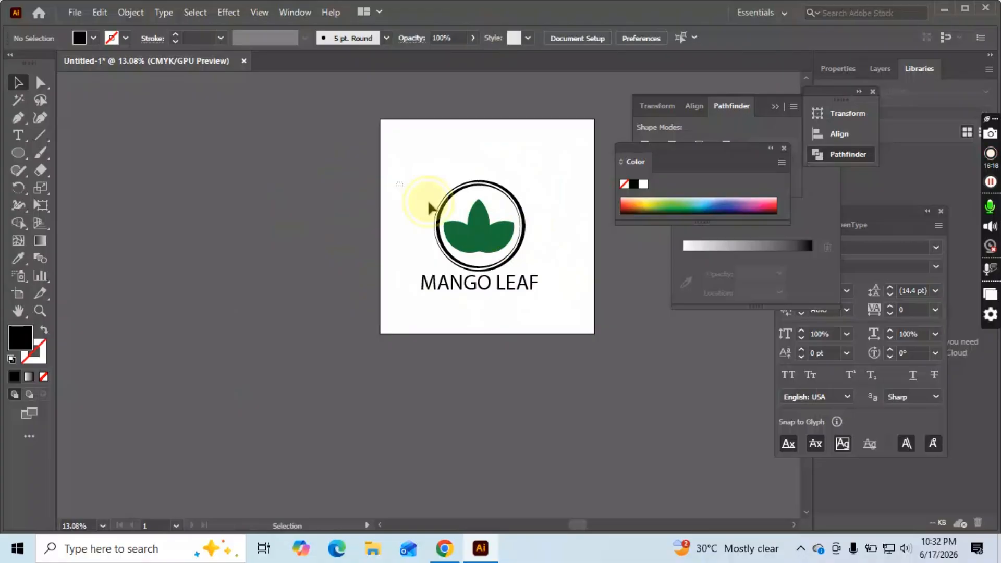
pyautogui.moveTo(428, 202); pyautogui.dragTo(557, 315)
pyautogui.click(536, 202)
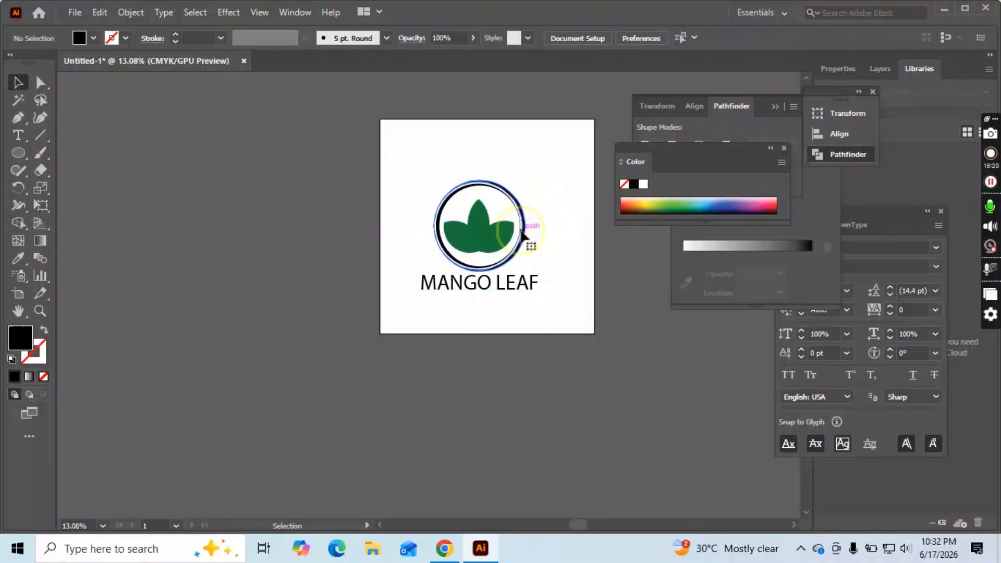
pyautogui.click(523, 235)
pyautogui.keyDown('shift'); pyautogui.click(512, 229); pyautogui.keyUp('shift')
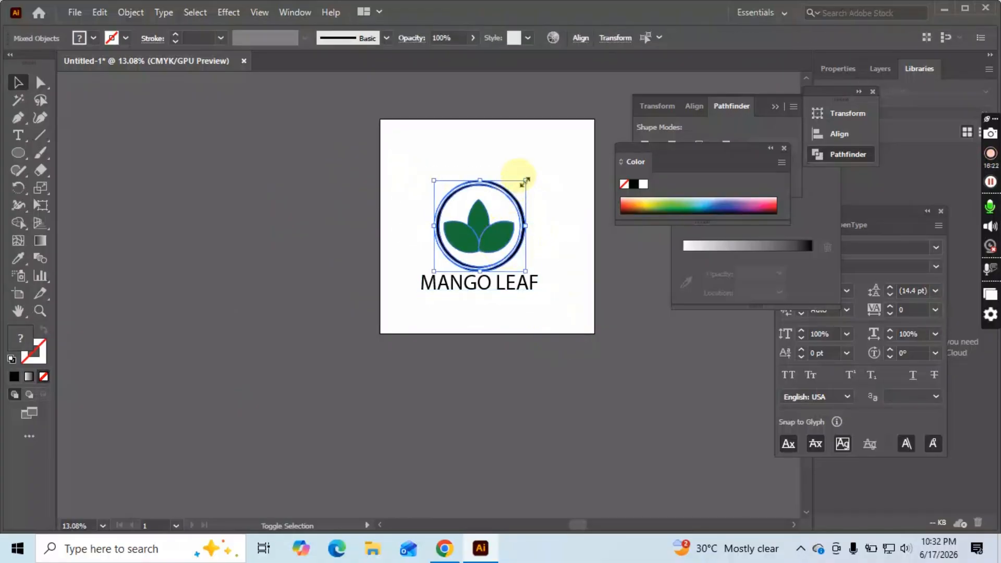
pyautogui.moveTo(525, 179); pyautogui.dragTo(547, 232)
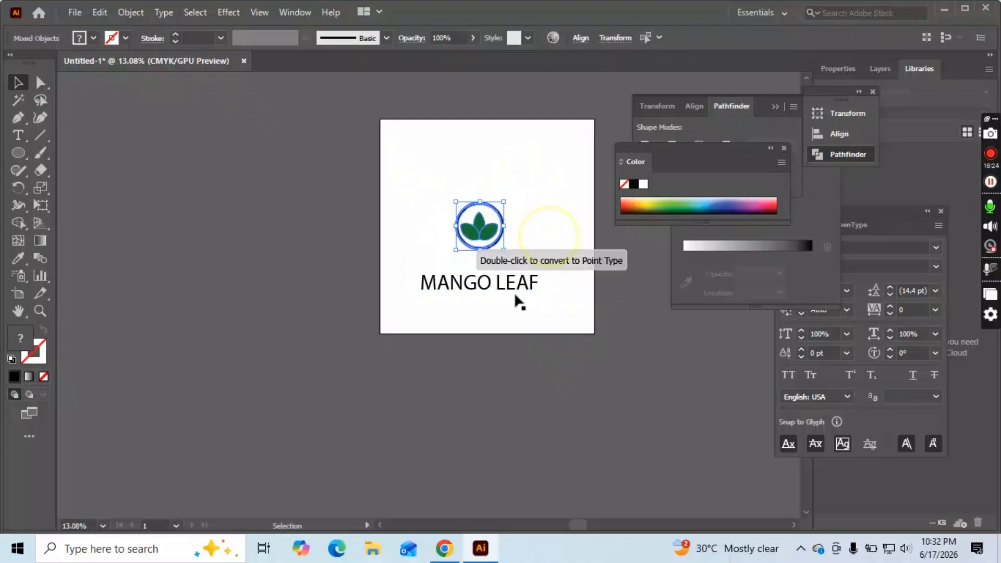
pyautogui.click(532, 232)
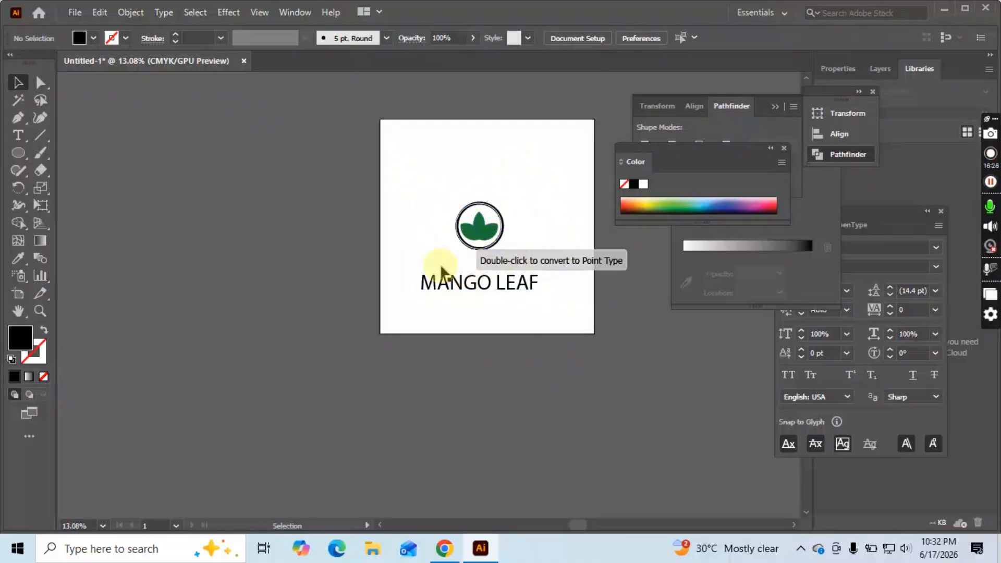
# Move the rings and petals straight down to sit closely above the MANGO LEAF text.
pyautogui.press('z')
pyautogui.moveTo(444, 257); pyautogui.dragTo(592, 264)
pyautogui.press('space')
pyautogui.moveTo(492, 261); pyautogui.dragTo(382, 318)
pyautogui.press('v')
pyautogui.moveTo(279, 188); pyautogui.dragTo(445, 301)
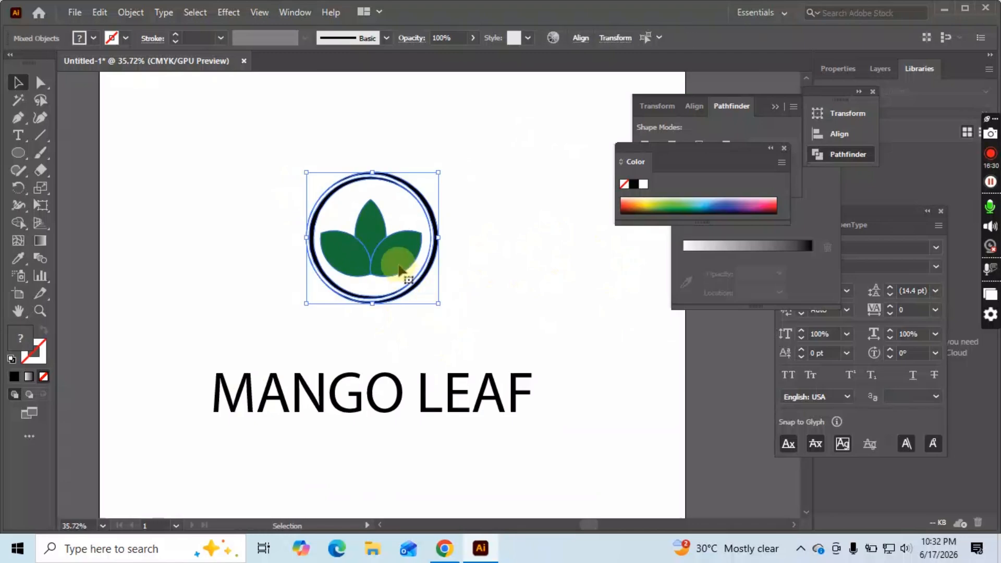
pyautogui.moveTo(399, 269); pyautogui.dragTo(406, 318)
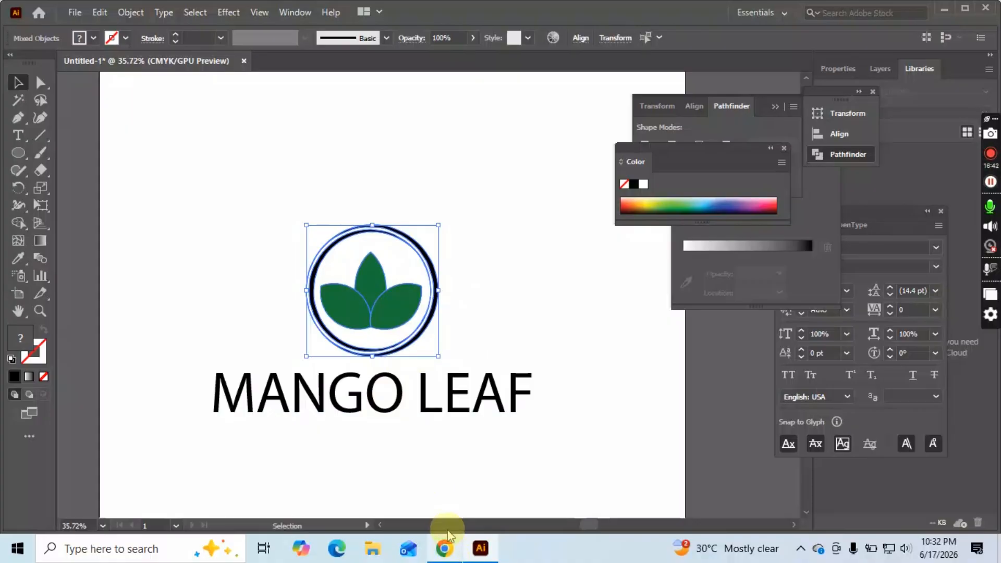
# Deselect the emblem and examine the logo's proportions and the spacing between the emblem and the MANGO LEAF text.
pyautogui.click(444, 548)
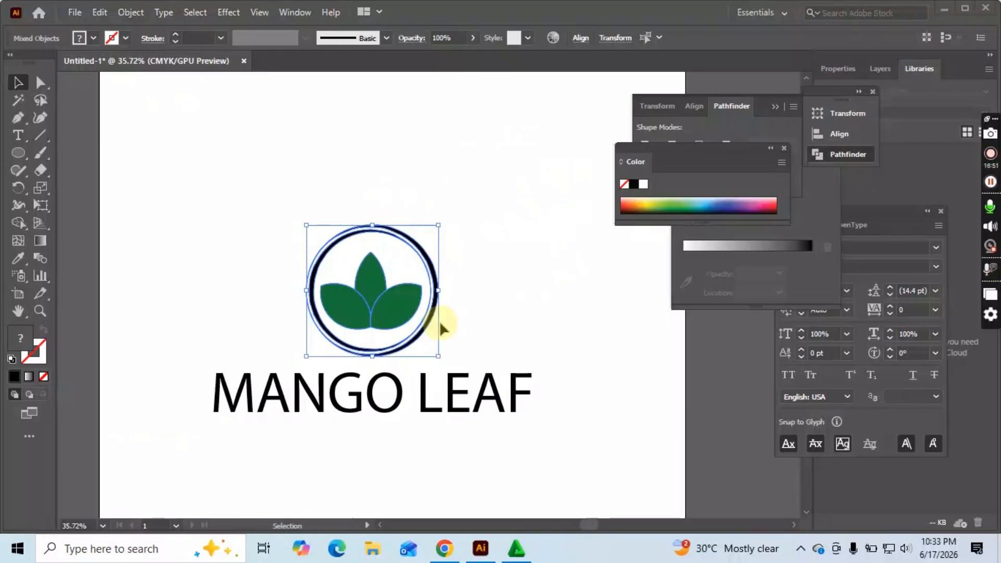
pyautogui.scroll(-2, 497, 373)
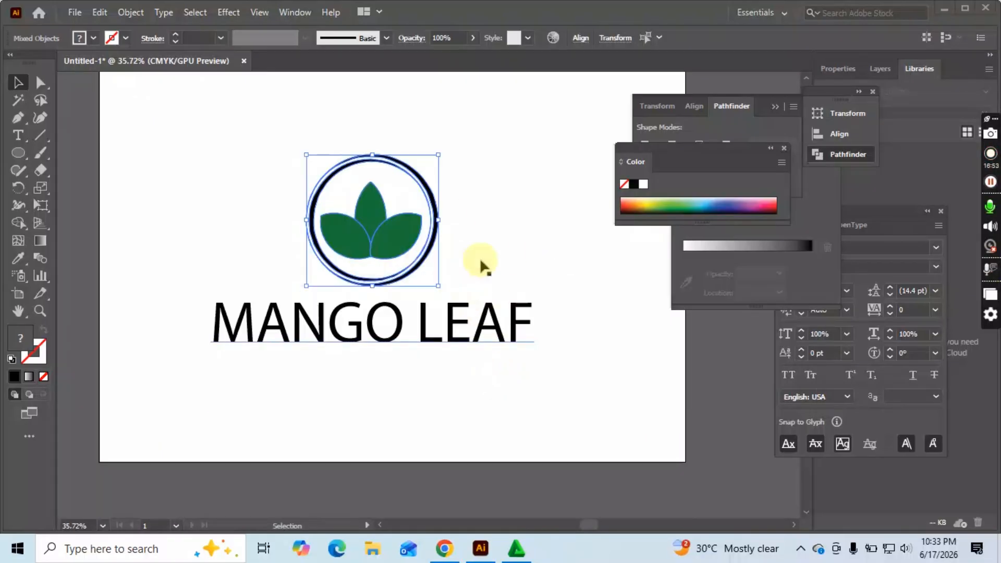
pyautogui.press('z')
pyautogui.moveTo(427, 197); pyautogui.dragTo(441, 323)
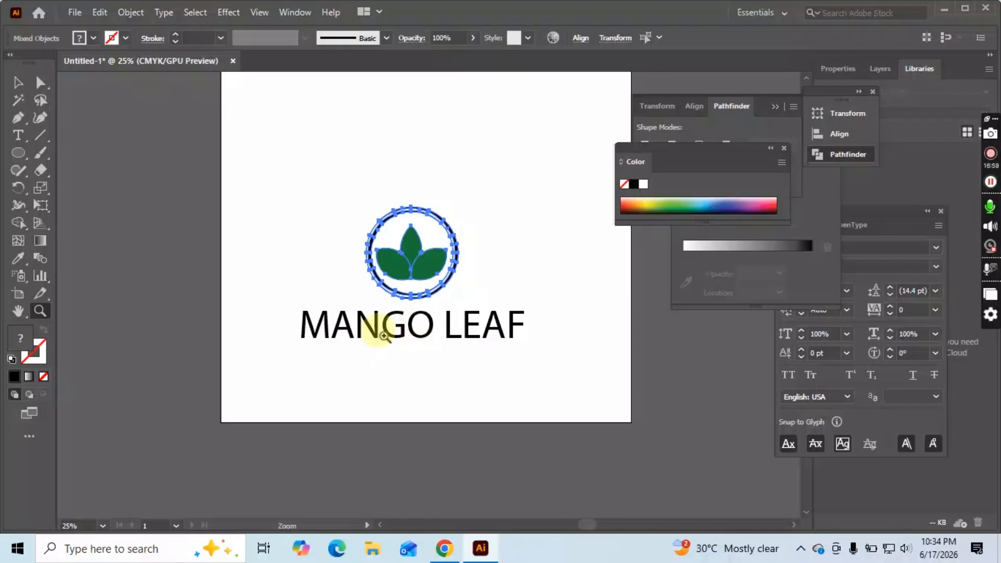
pyautogui.press('v')
pyautogui.click(552, 217)
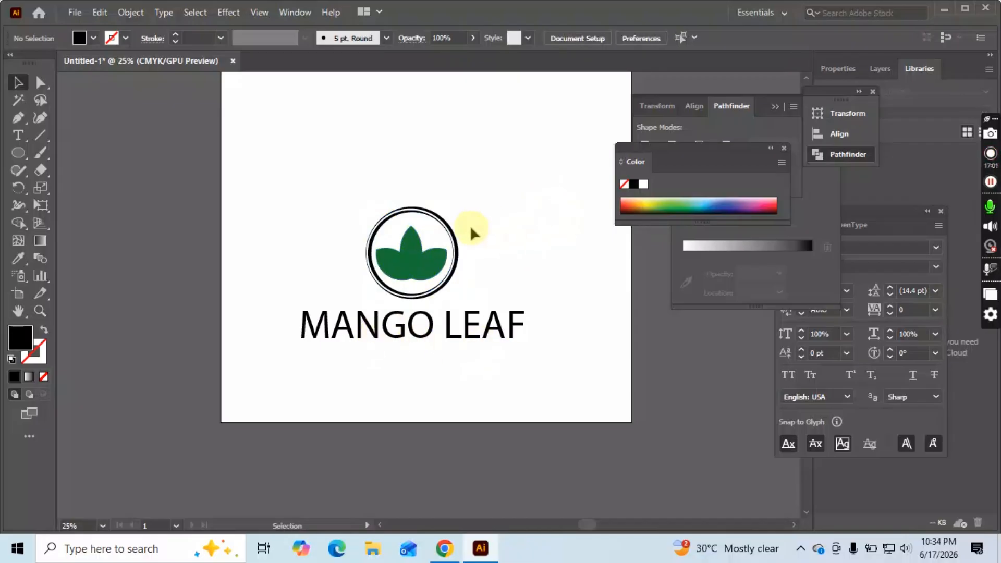
pyautogui.scroll(1, 471, 233)
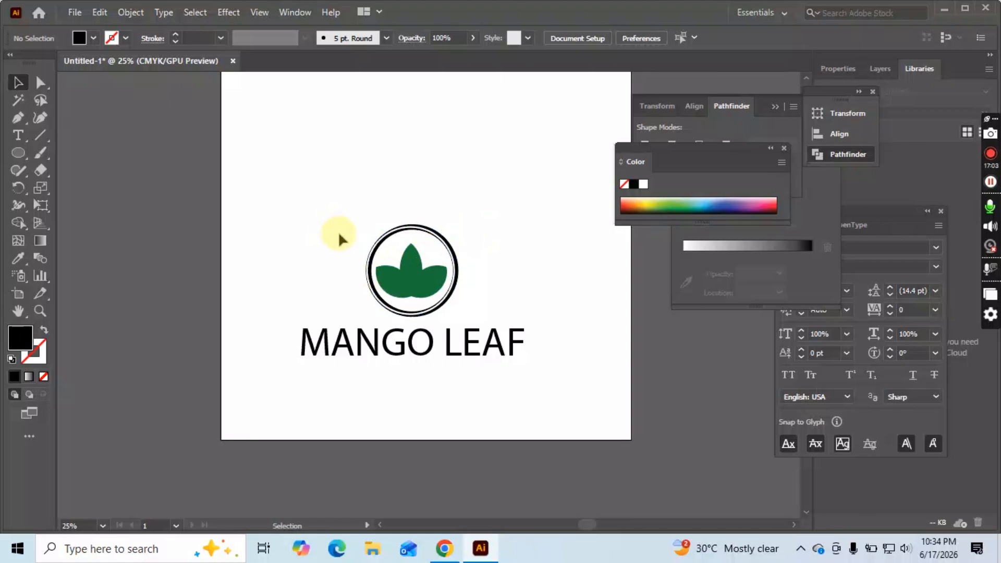
pyautogui.click(345, 243)
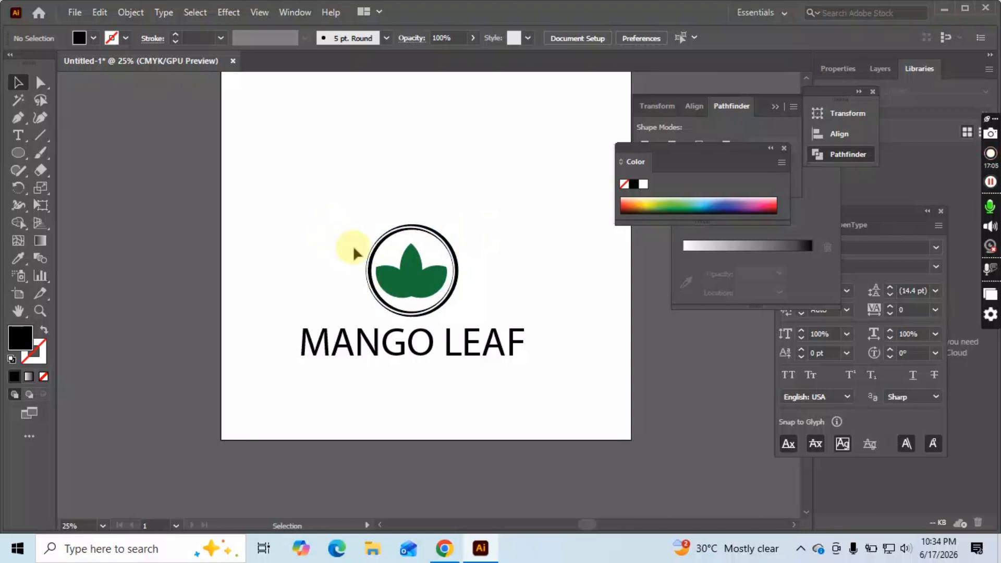
pyautogui.moveTo(362, 257); pyautogui.dragTo(373, 271)
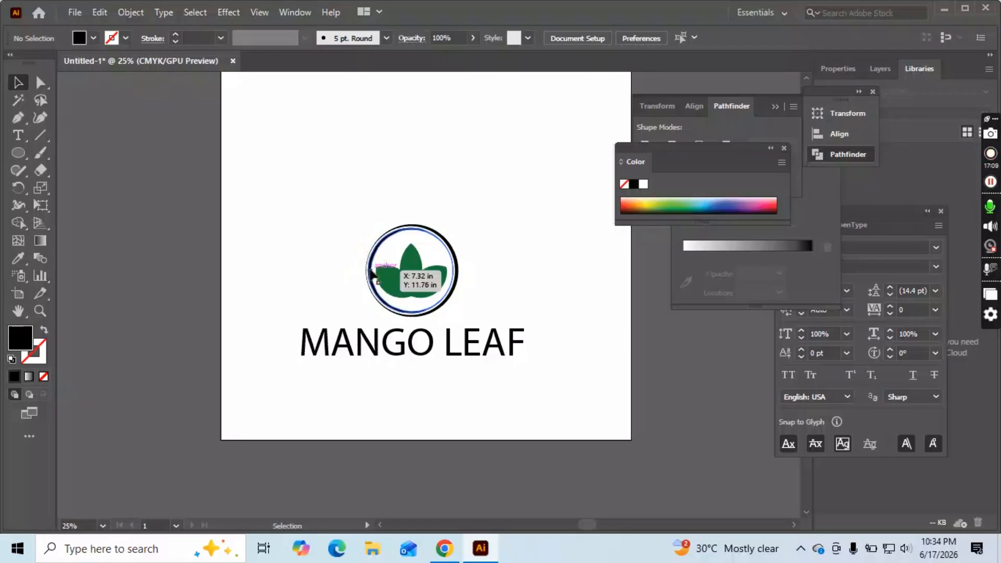